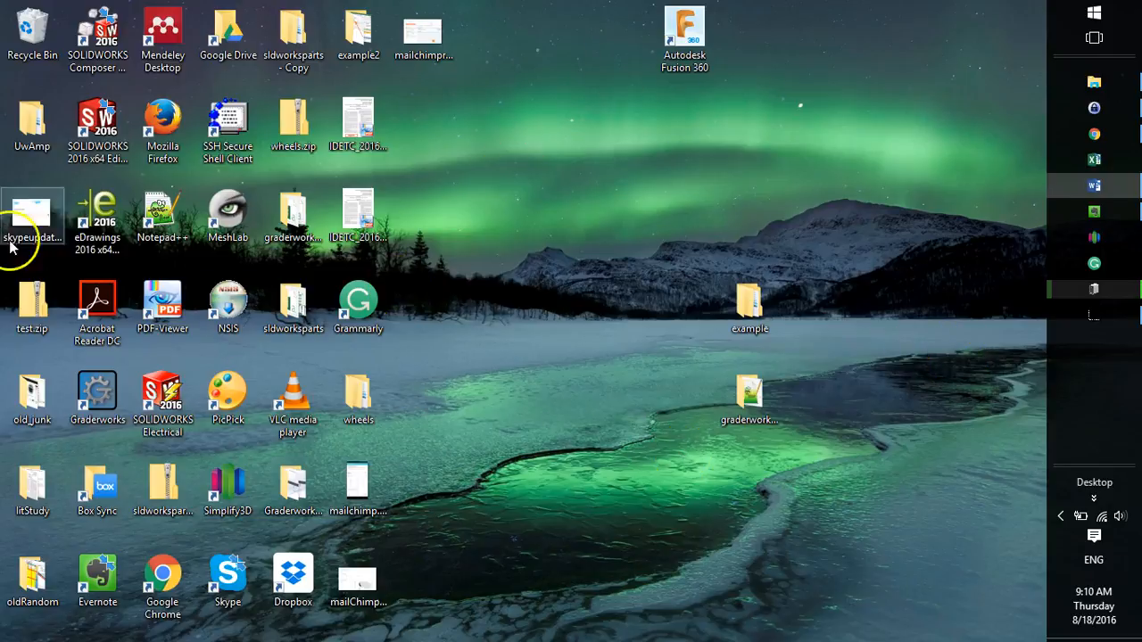
# Launch SOLIDWORKS 2016 x64 Edition and maximize its window.
pyautogui.click(104, 143)
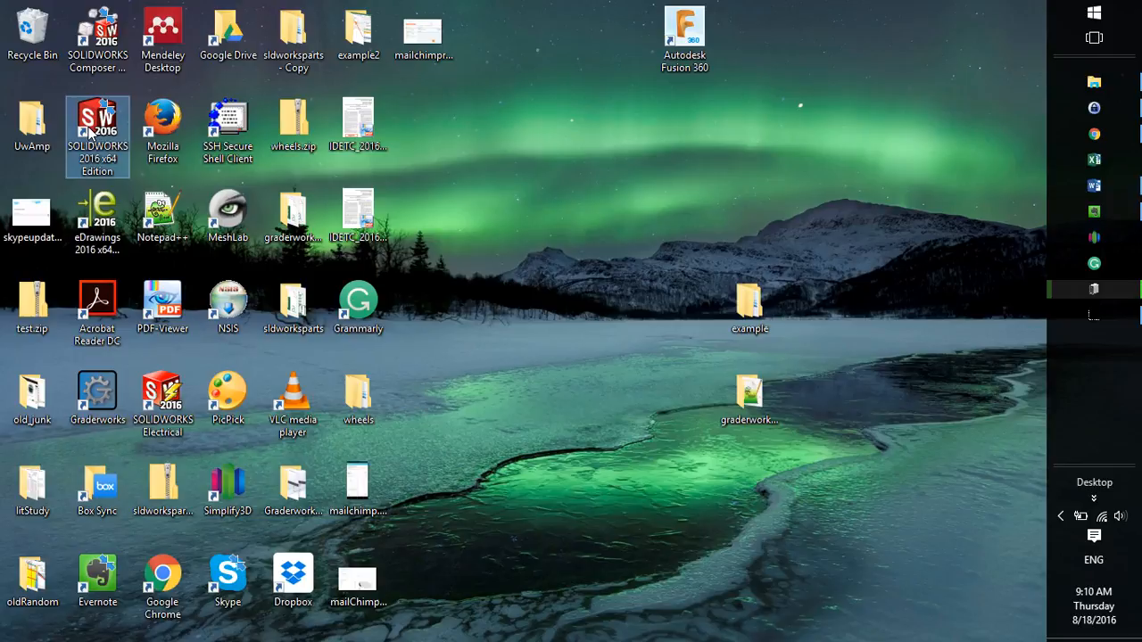
pyautogui.press('super')
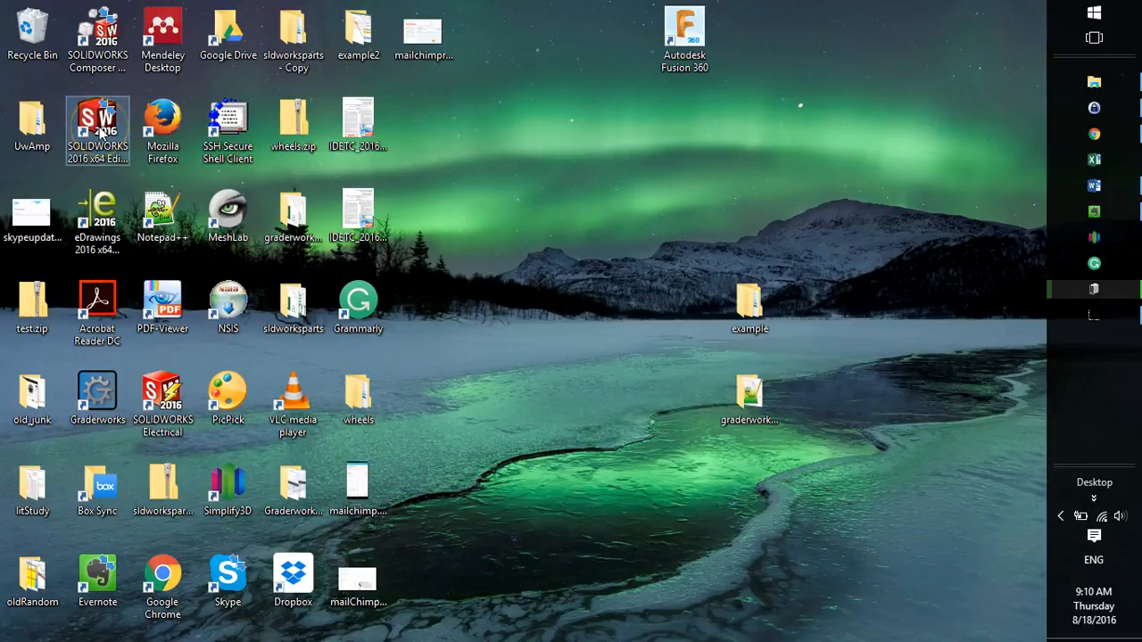
pyautogui.write('solid')
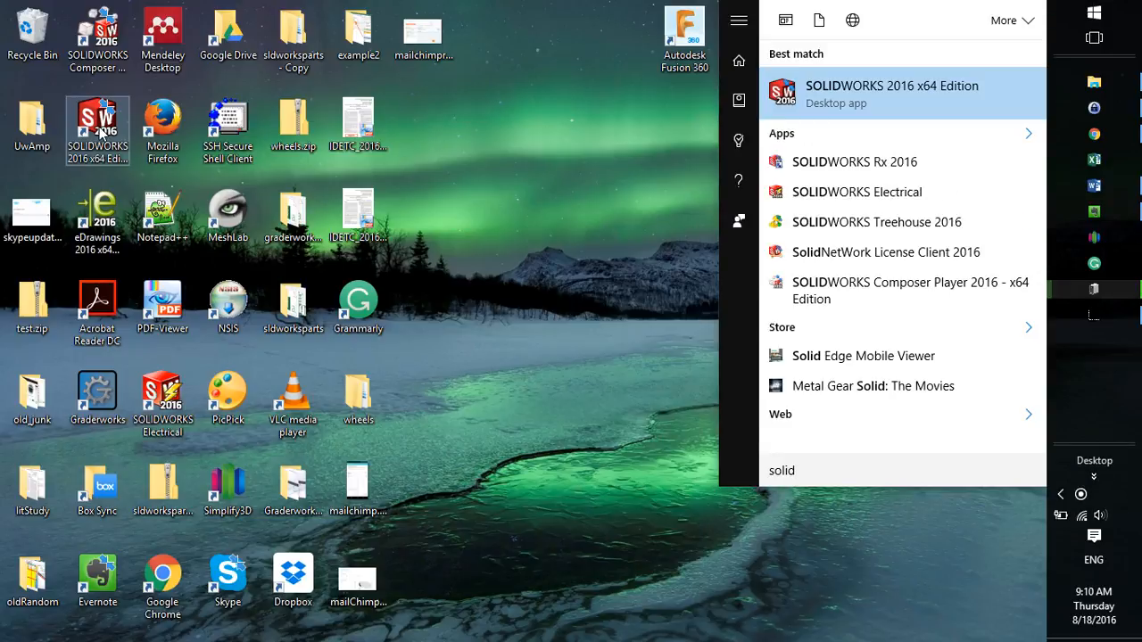
pyautogui.press('Return')
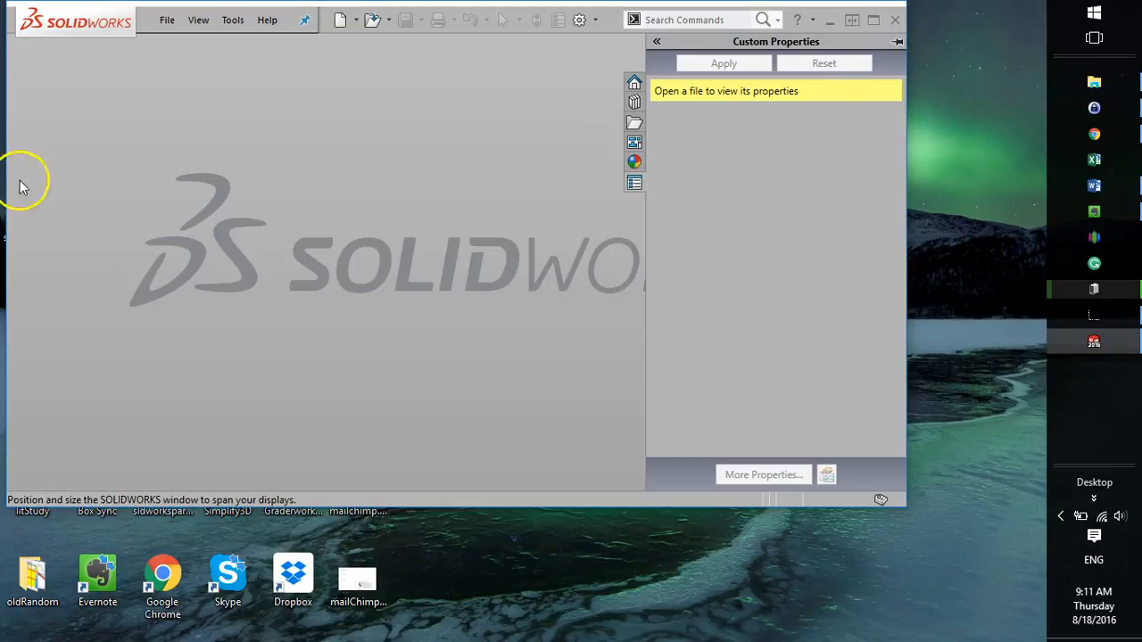
pyautogui.click(874, 20)
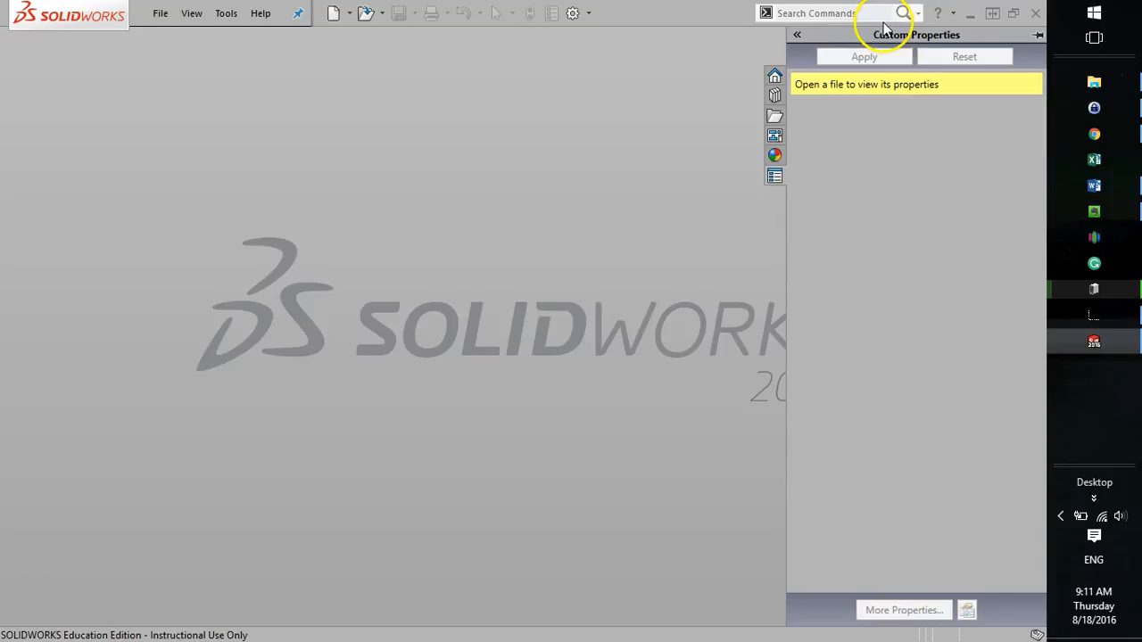
pyautogui.click(170, 17)
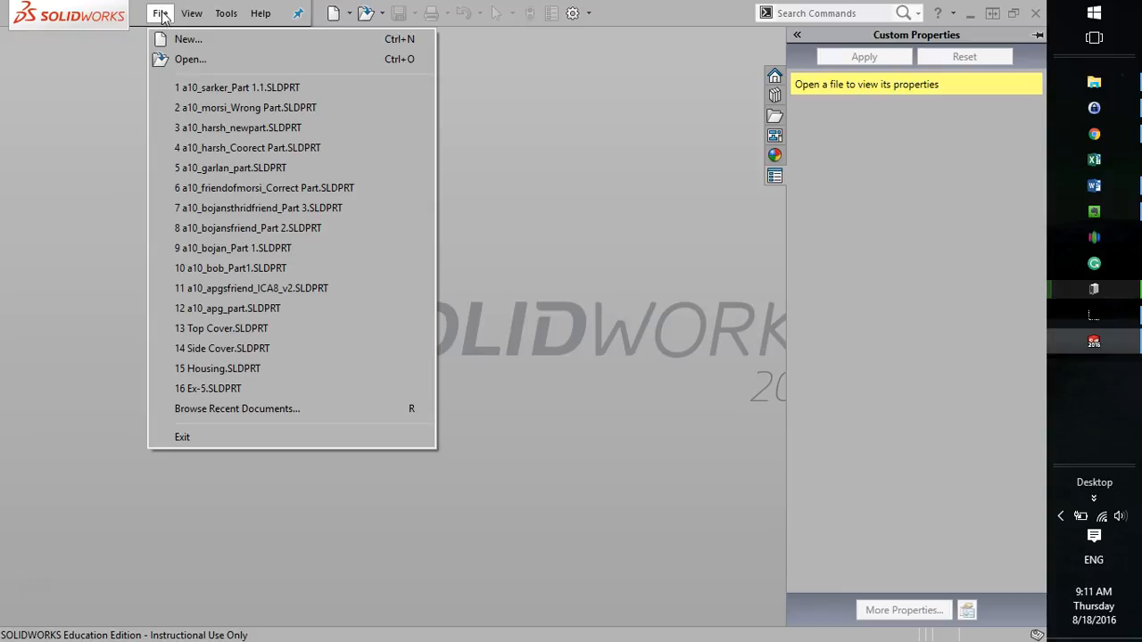
pyautogui.click(186, 16)
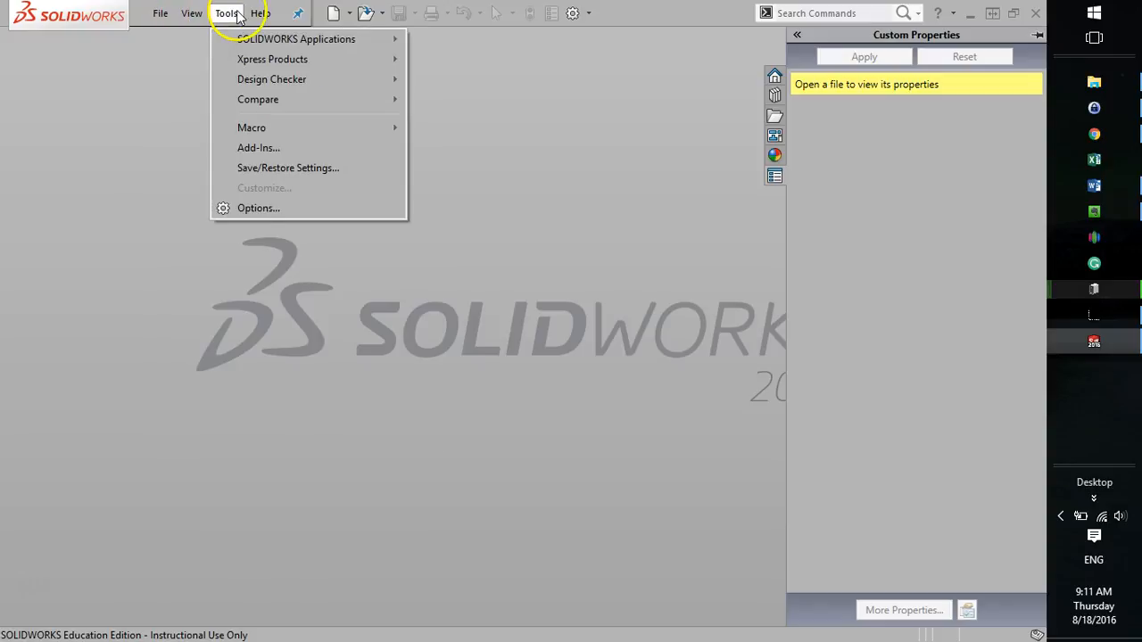
pyautogui.click(691, 19)
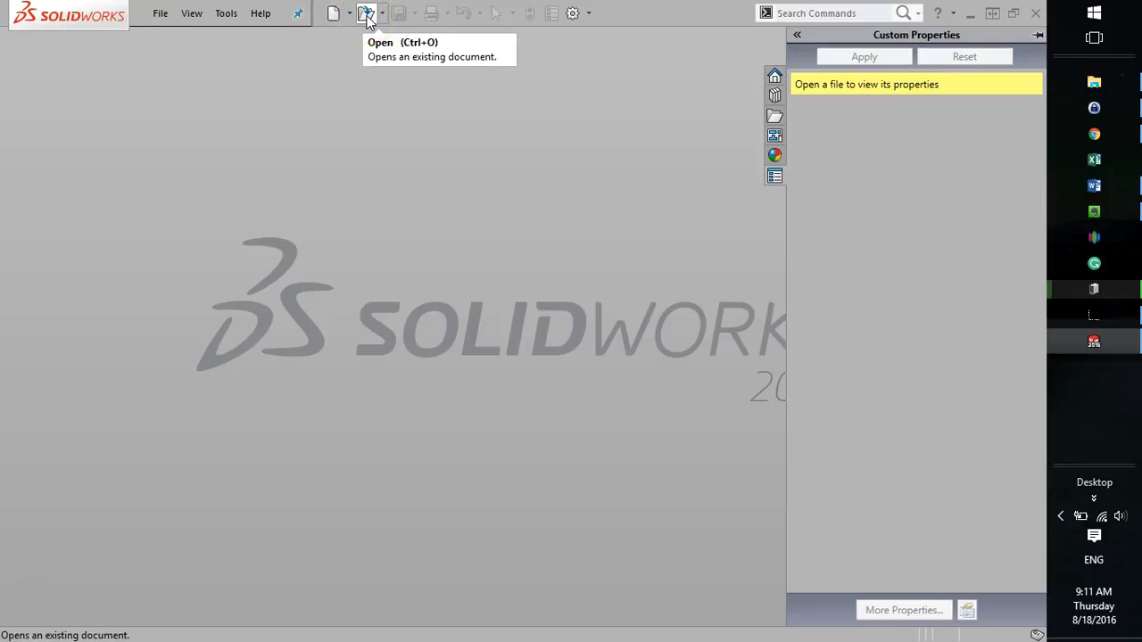
pyautogui.click(256, 381)
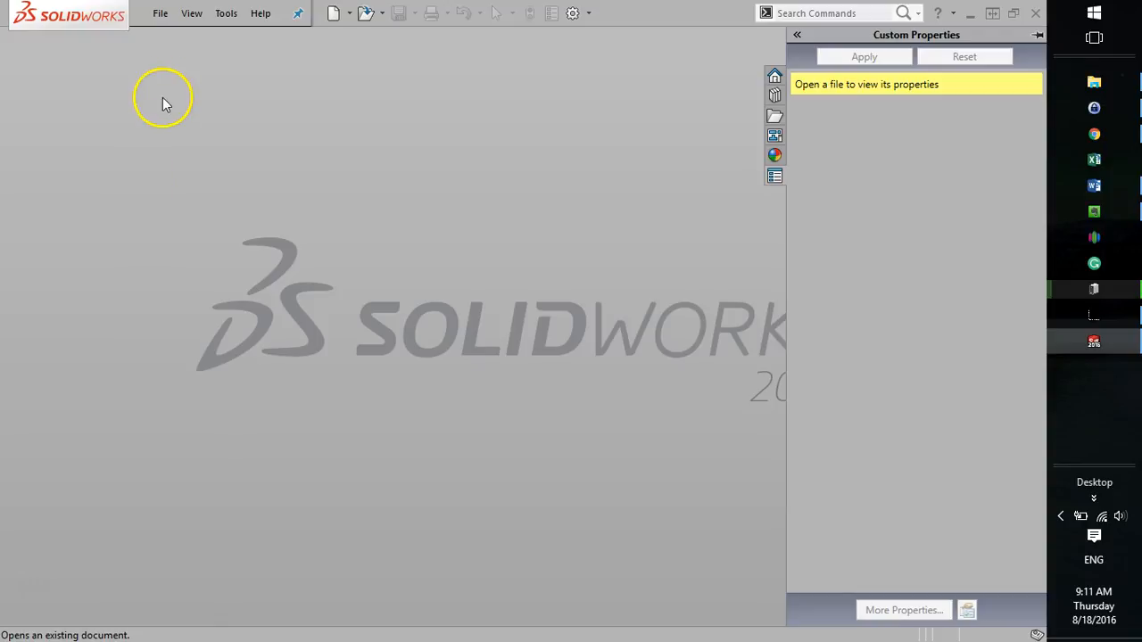
# Create a new Part document.
pyautogui.click(162, 15)
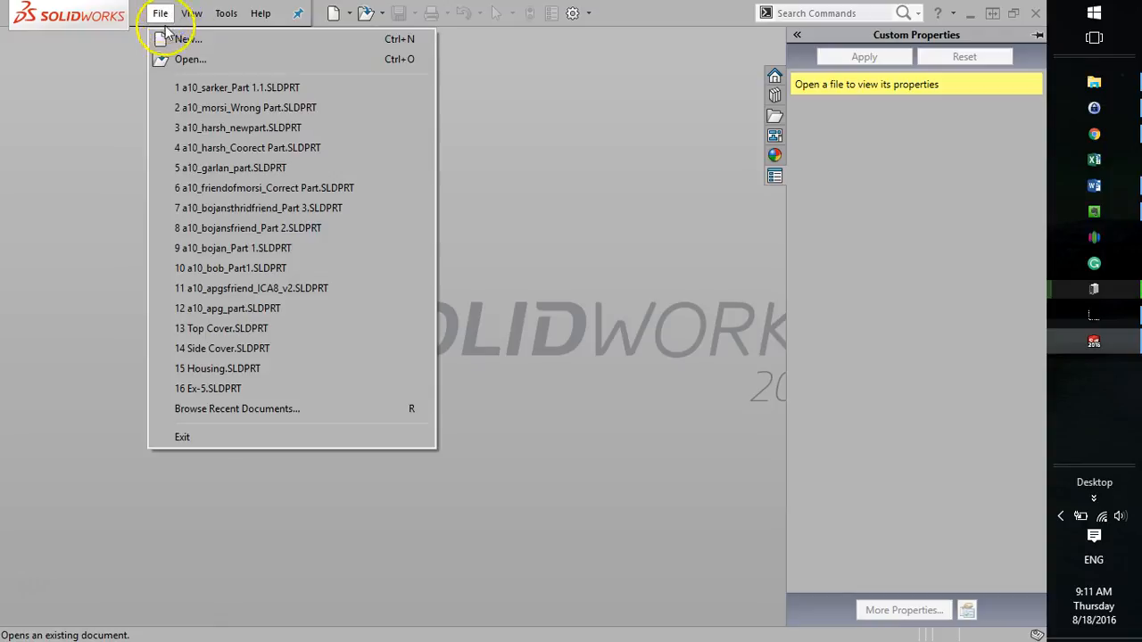
pyautogui.click(151, 39)
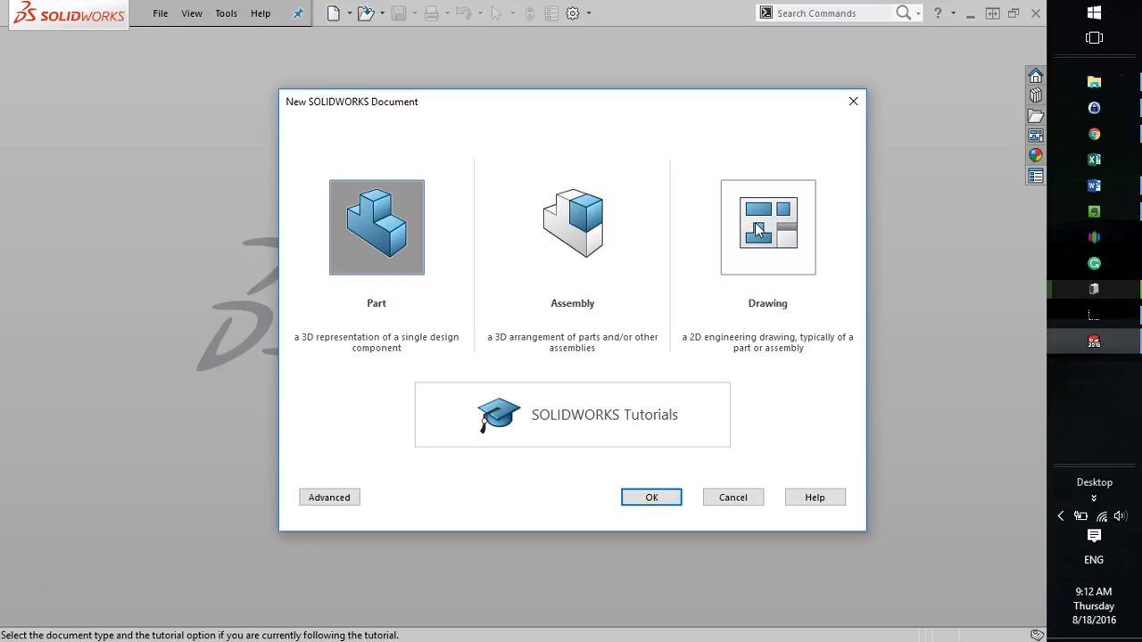
pyautogui.click(382, 243)
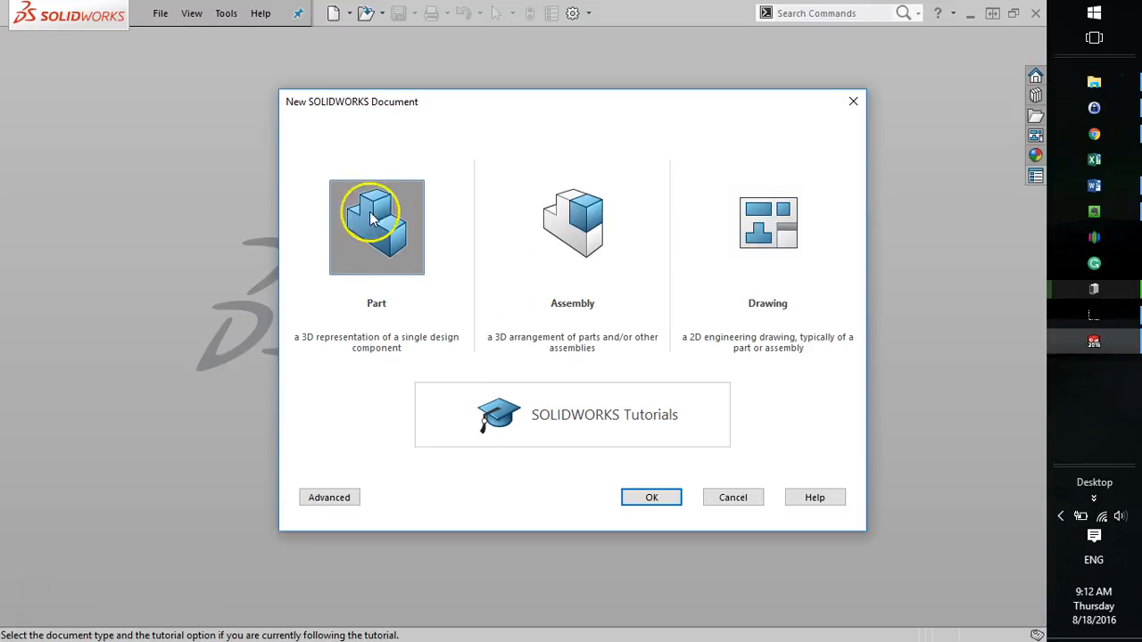
pyautogui.click(655, 503)
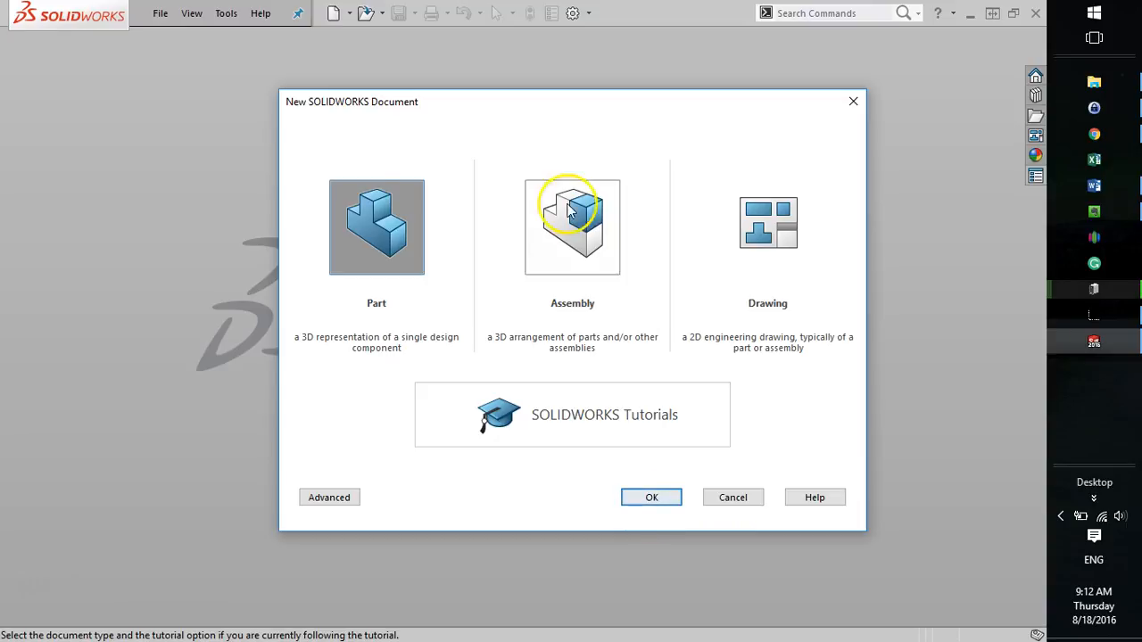
pyautogui.click(667, 499)
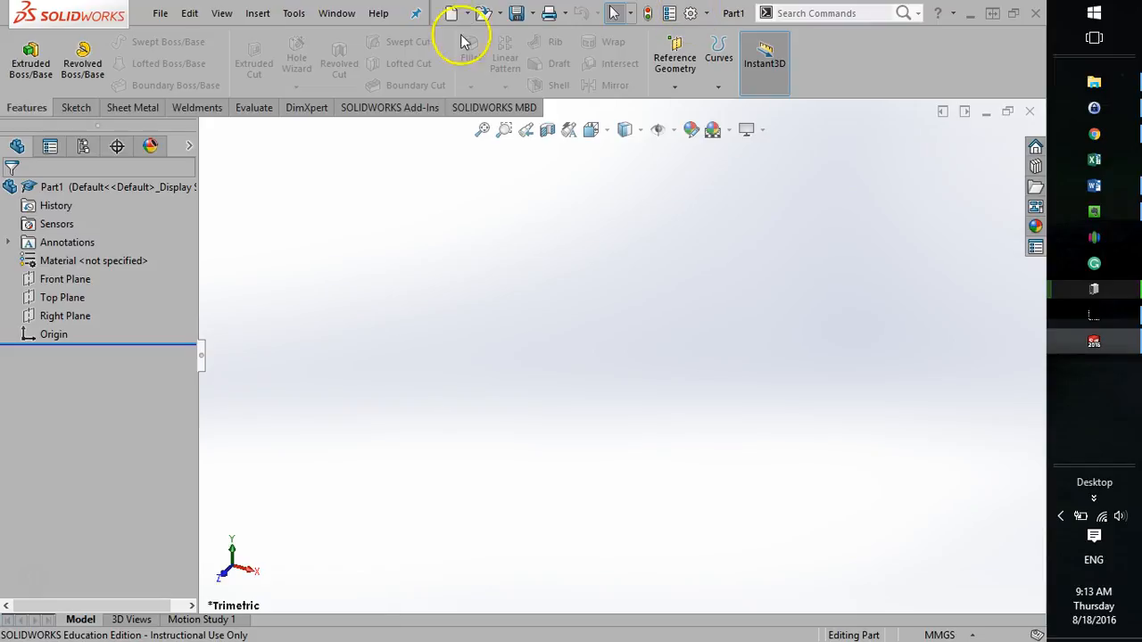
# Open the program options and display the part's Document Properties with the drafting standard settings.
pyautogui.click(291, 16)
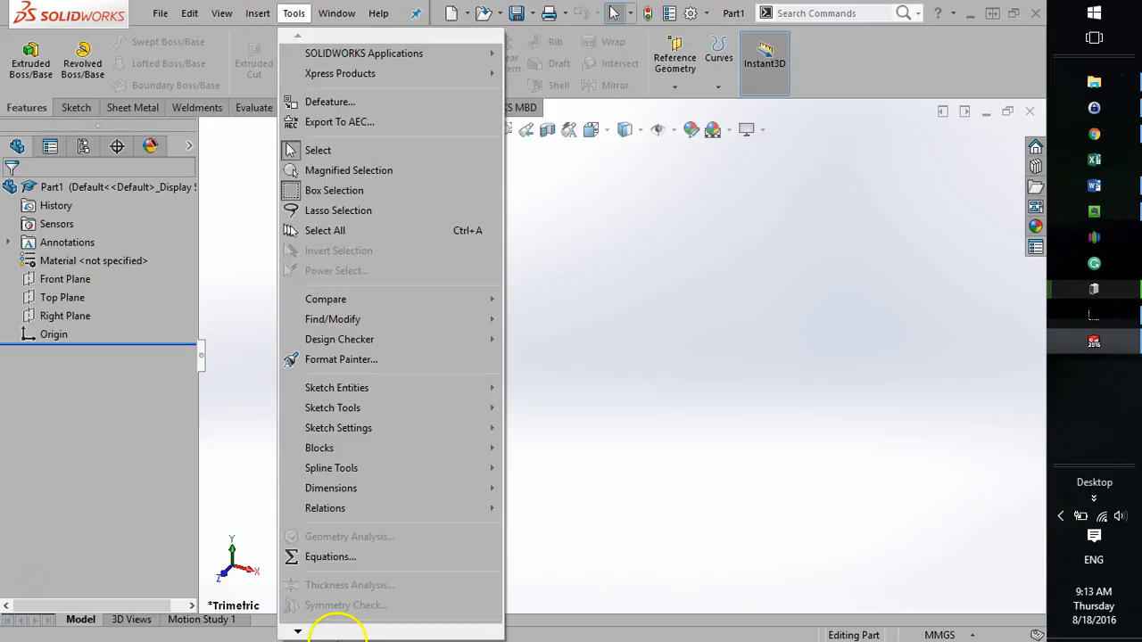
pyautogui.moveTo(298, 632)
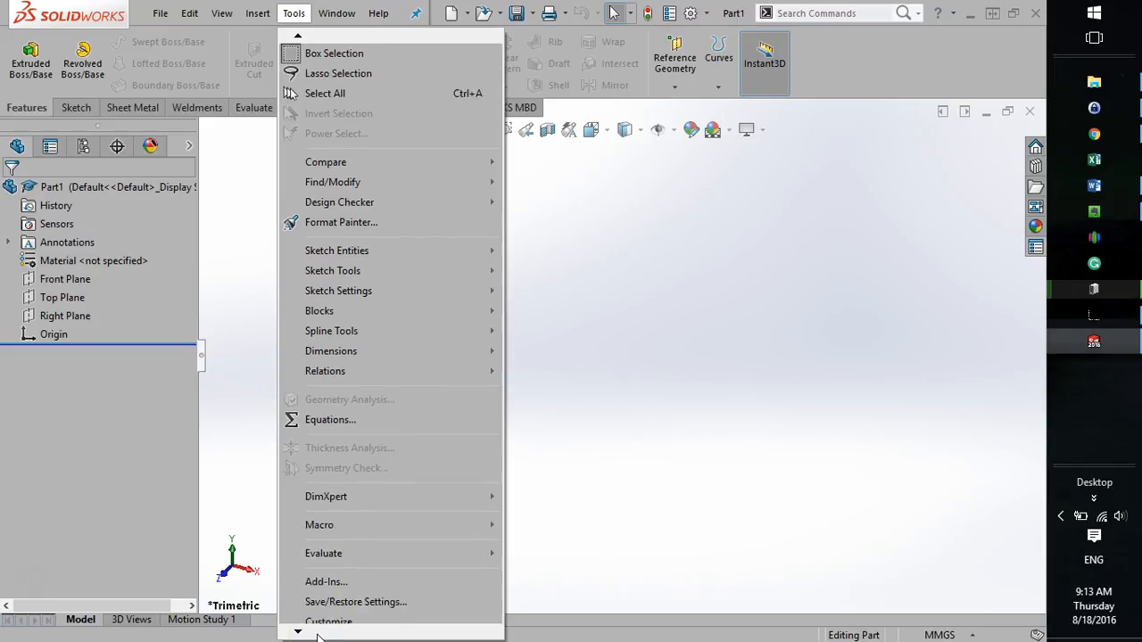
pyautogui.click(327, 582)
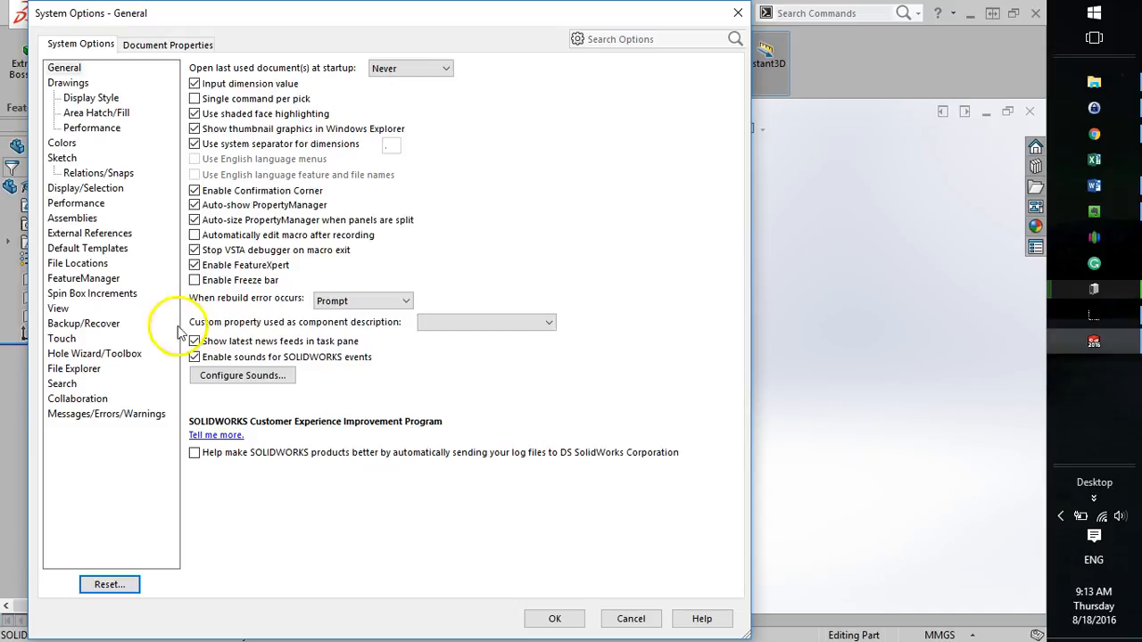
pyautogui.click(179, 45)
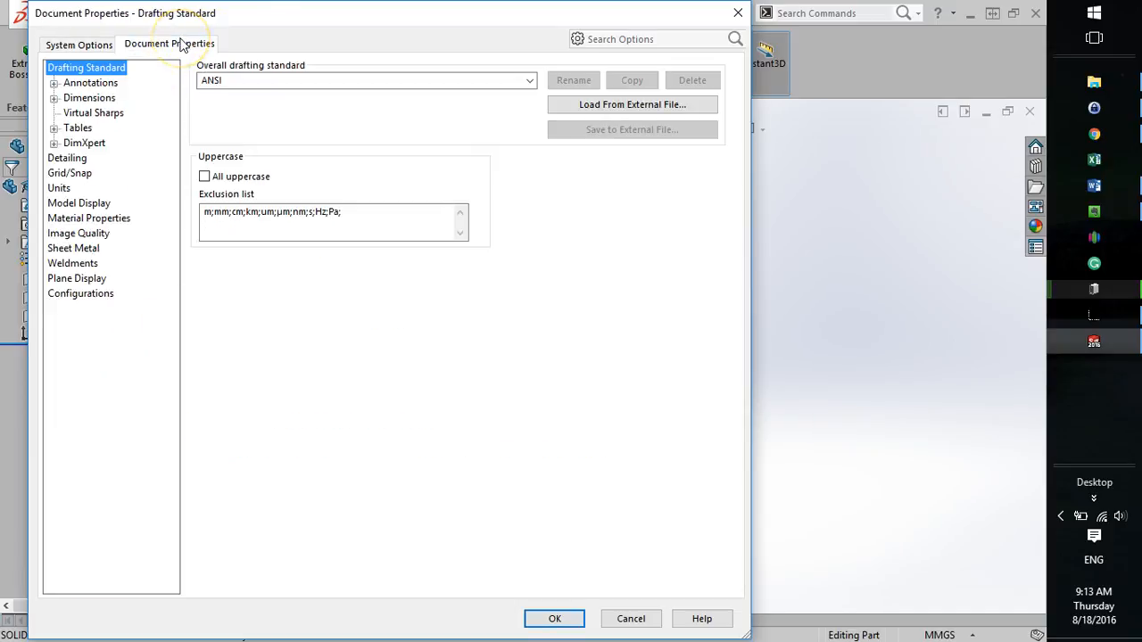
pyautogui.click(79, 45)
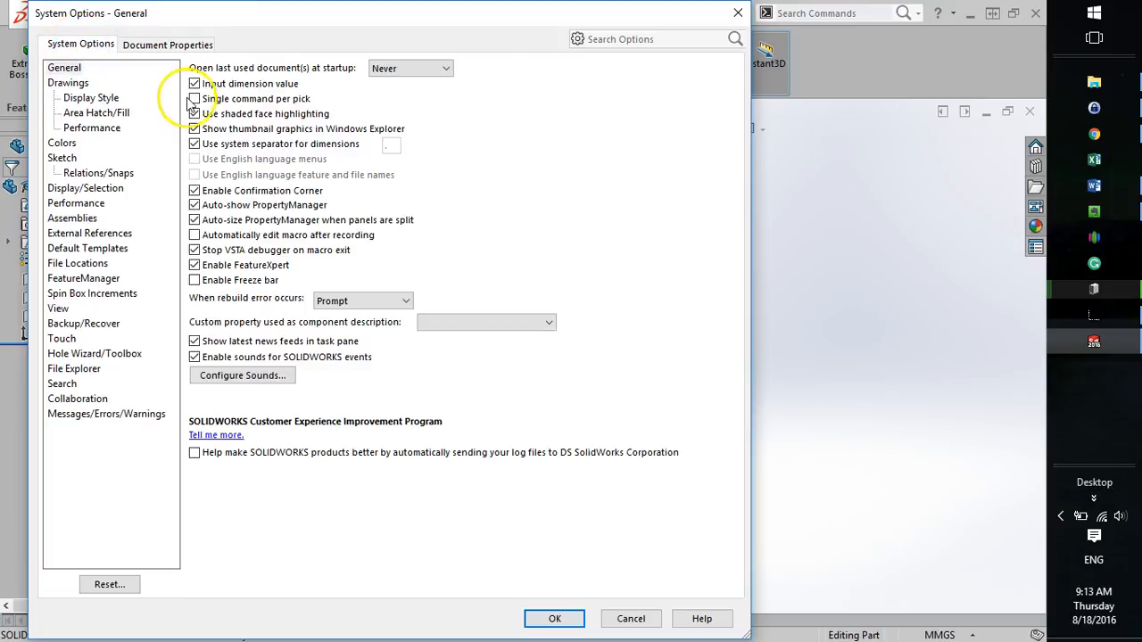
pyautogui.click(196, 47)
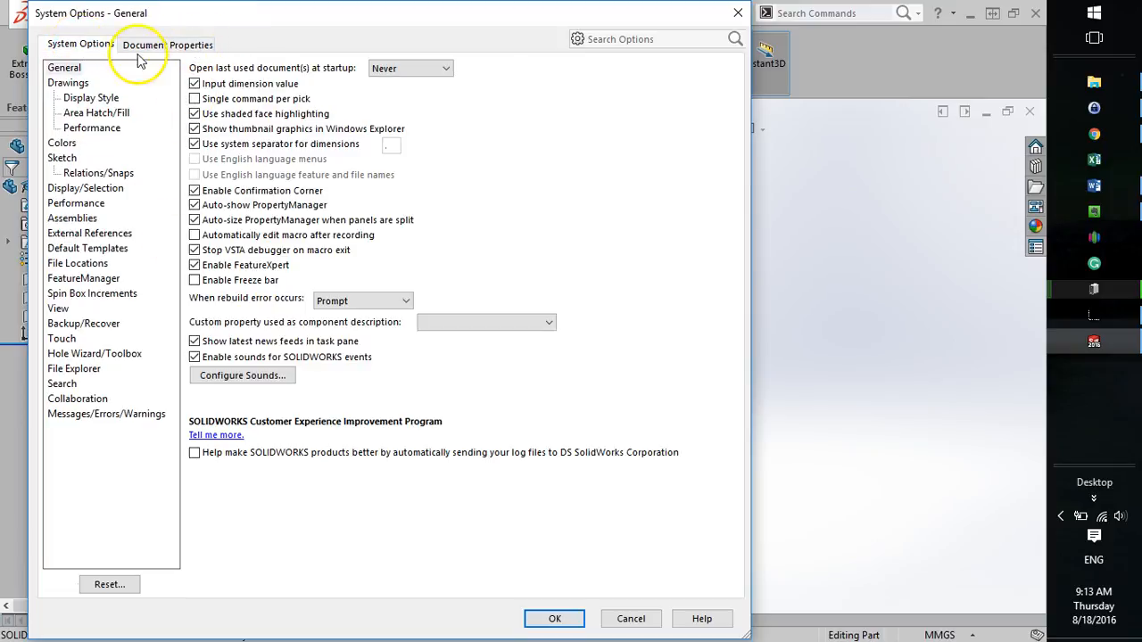
pyautogui.click(154, 48)
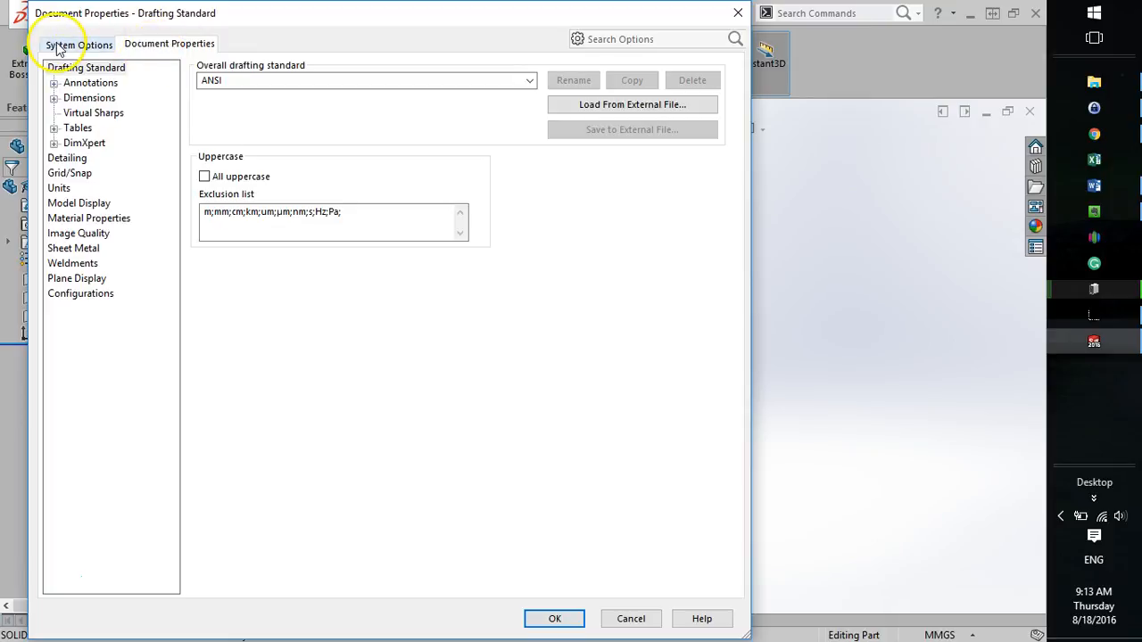
# Switch the part's overall drafting standard to ISO and back to ANSI.
pyautogui.click(528, 81)
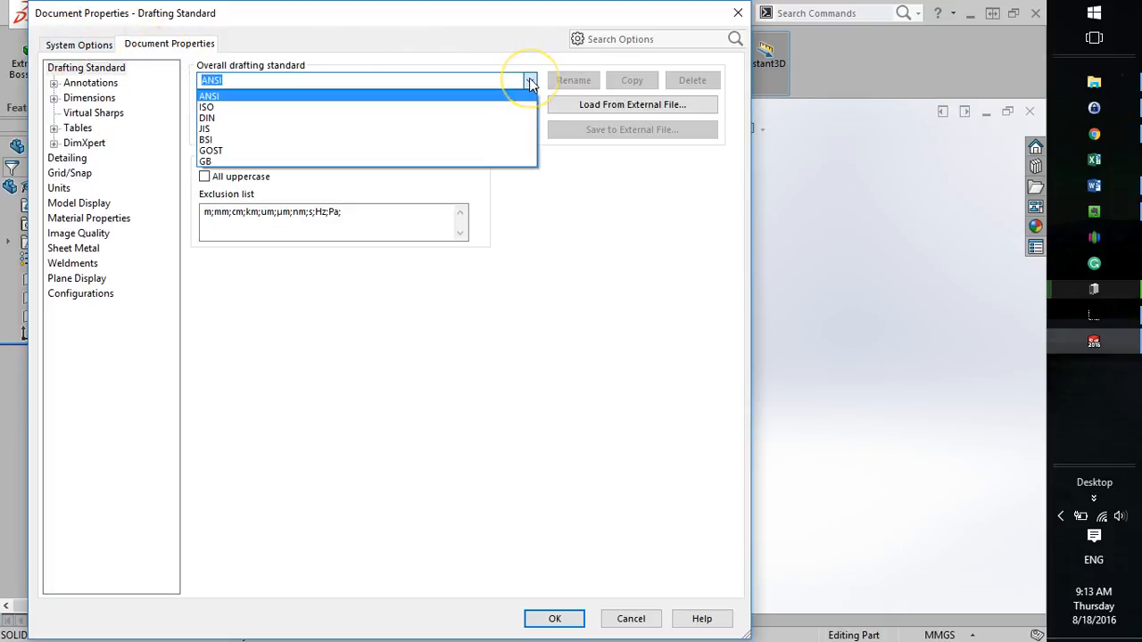
pyautogui.click(479, 99)
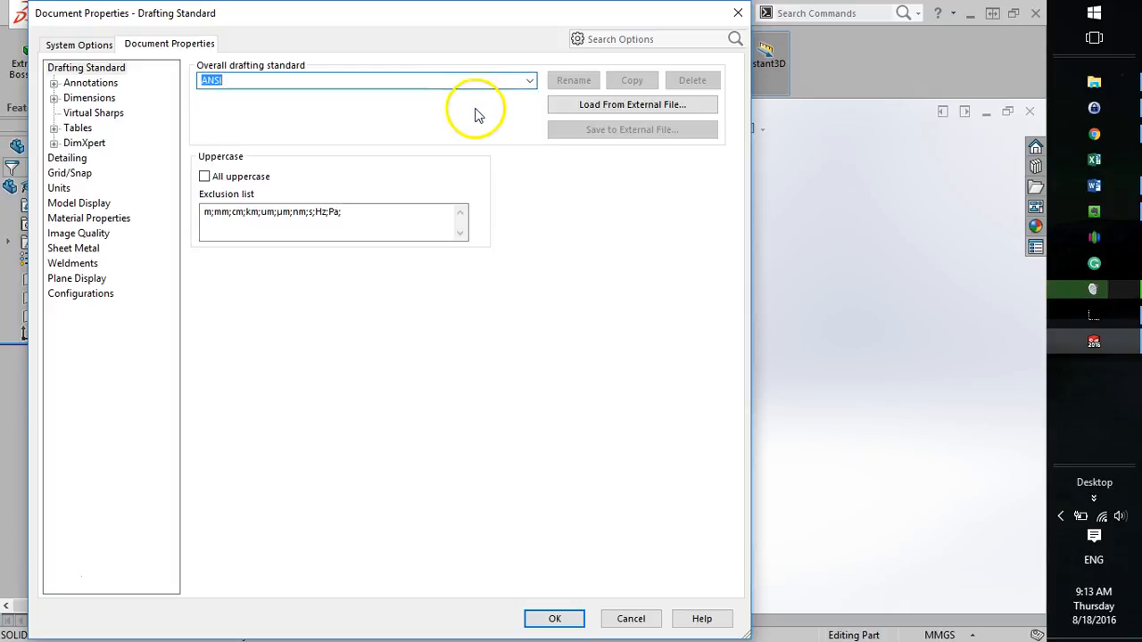
pyautogui.click(531, 81)
pyautogui.click(484, 98)
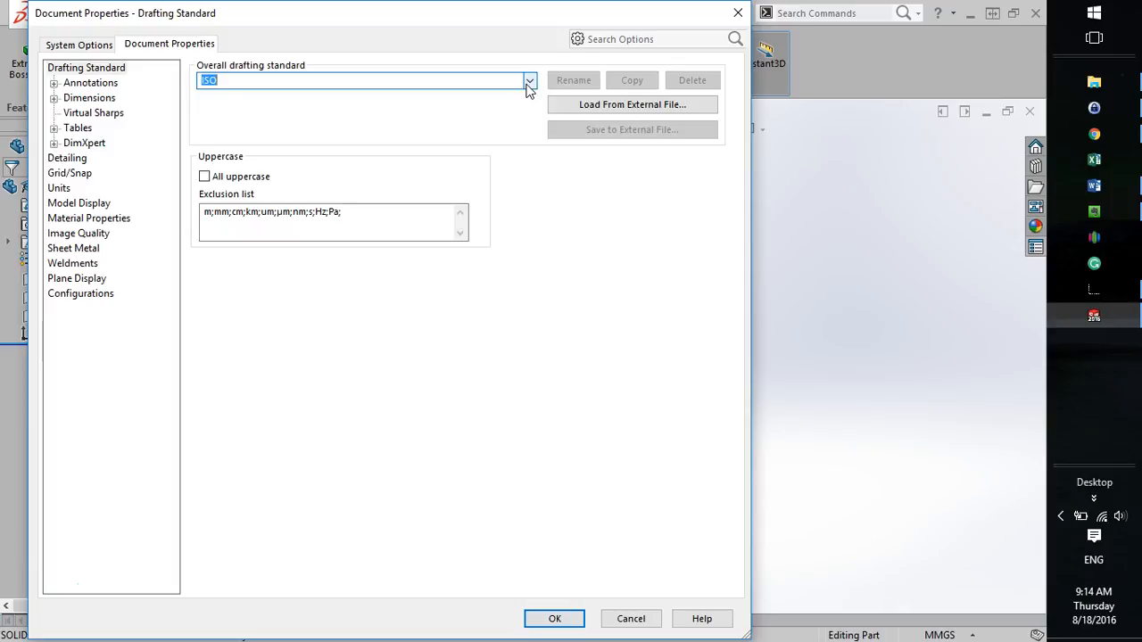
pyautogui.click(529, 82)
pyautogui.click(510, 95)
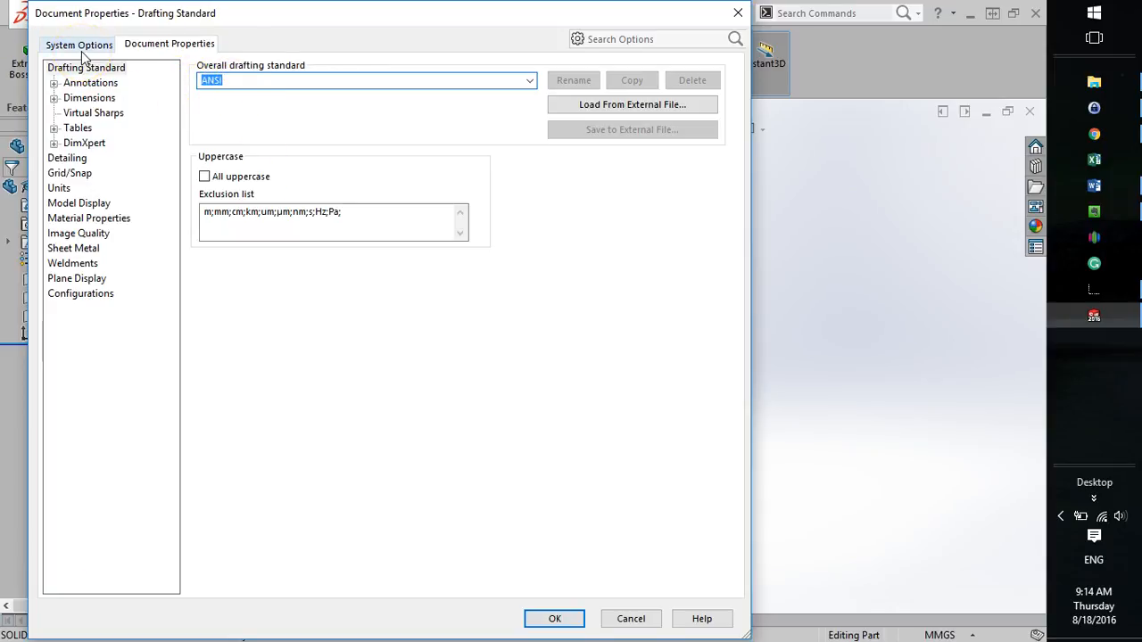
# Set the document's unit system to IPS (inch, pound, second) and apply the options.
pyautogui.click(59, 189)
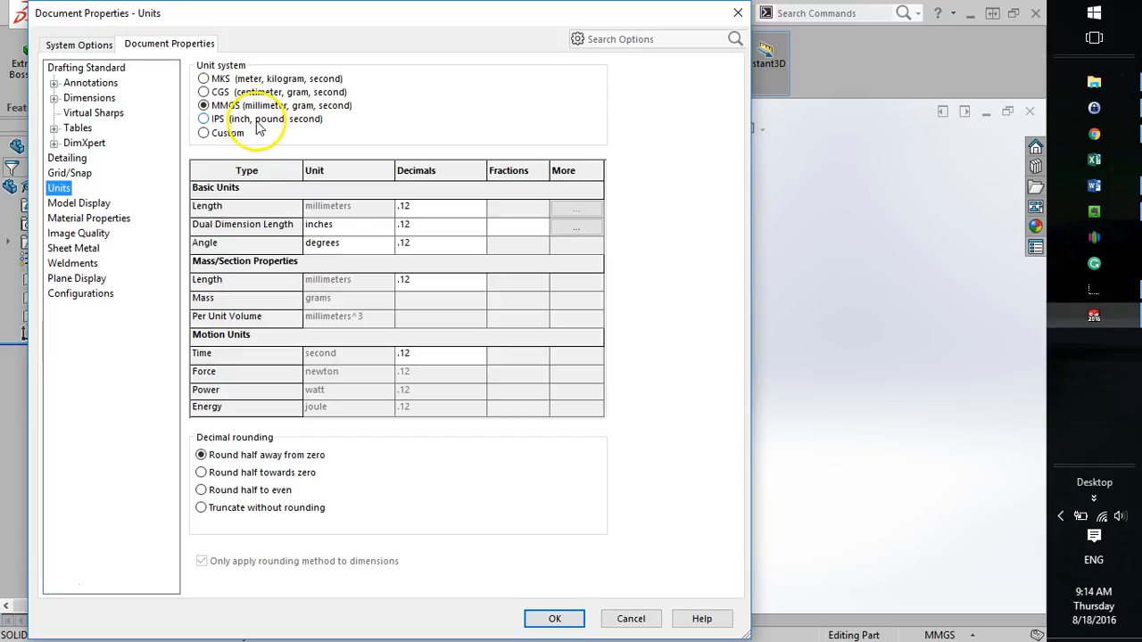
pyautogui.click(205, 120)
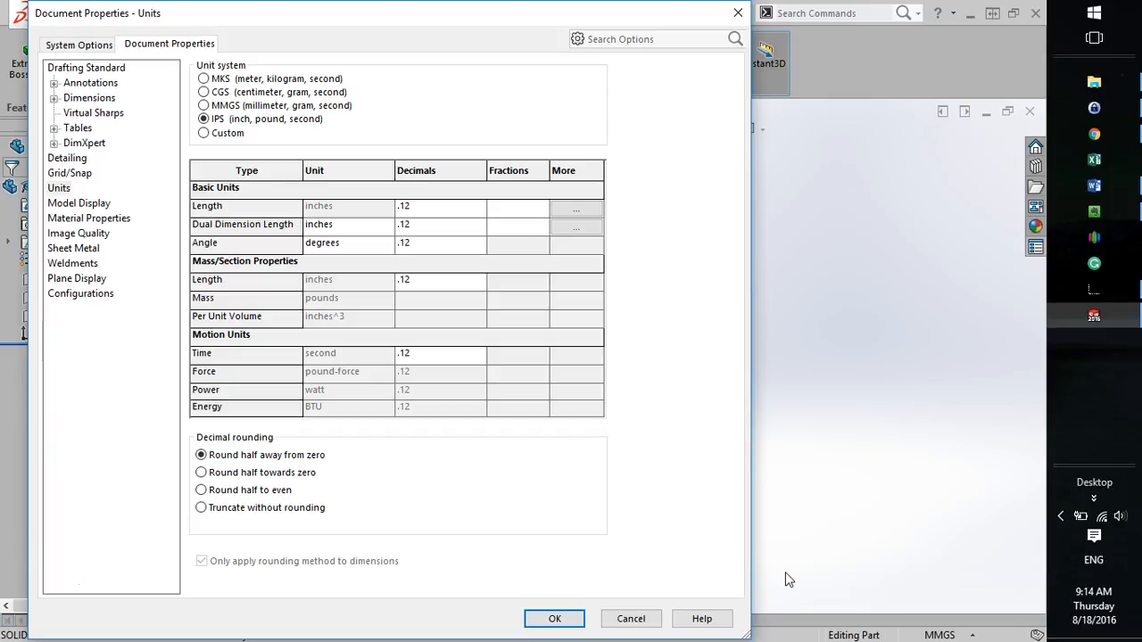
pyautogui.click(555, 619)
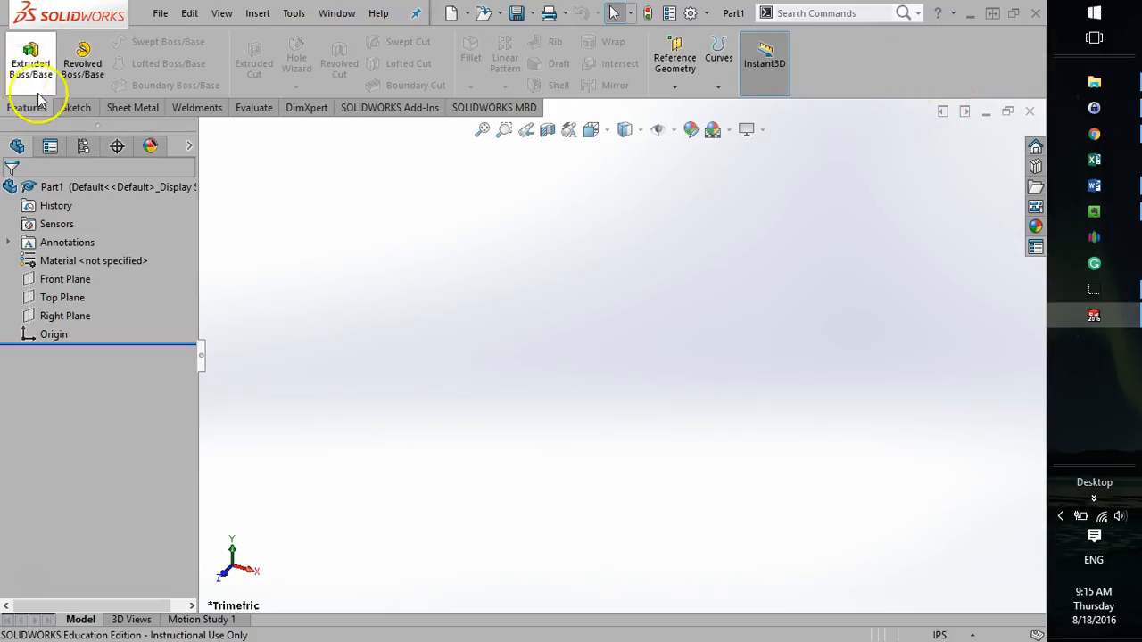
# Examine the Sketch, Sheet Metal, Weldments, Evaluate, DimXpert, SOLIDWORKS Add-Ins and SOLIDWORKS MBD command sets, and return to Features.
pyautogui.click(75, 107)
pyautogui.click(121, 109)
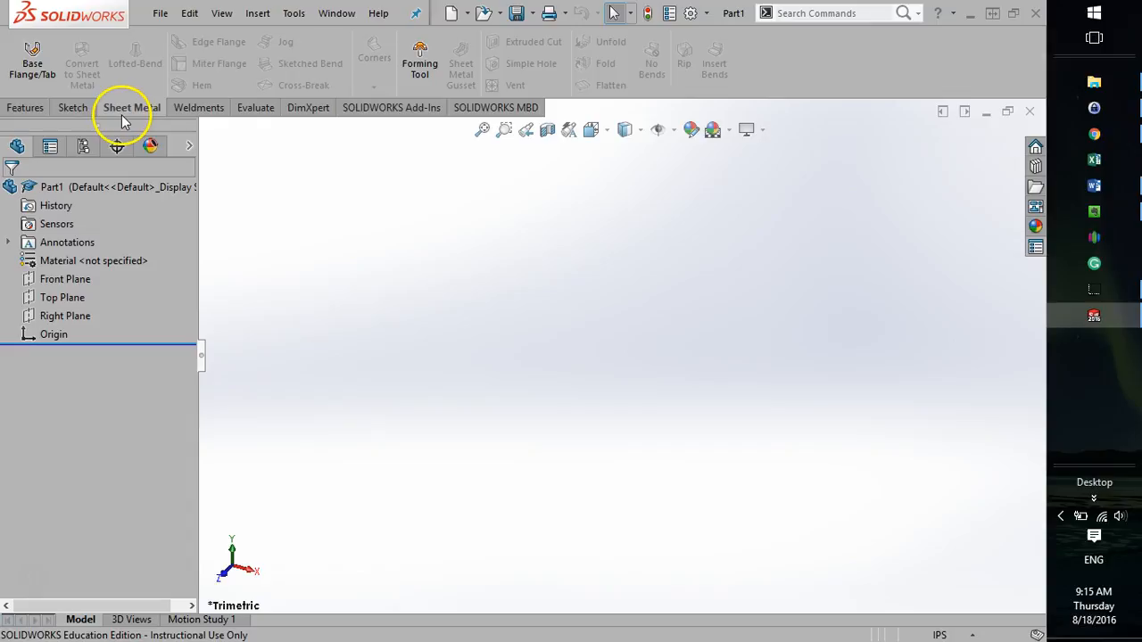
pyautogui.click(187, 109)
pyautogui.click(249, 109)
pyautogui.click(304, 110)
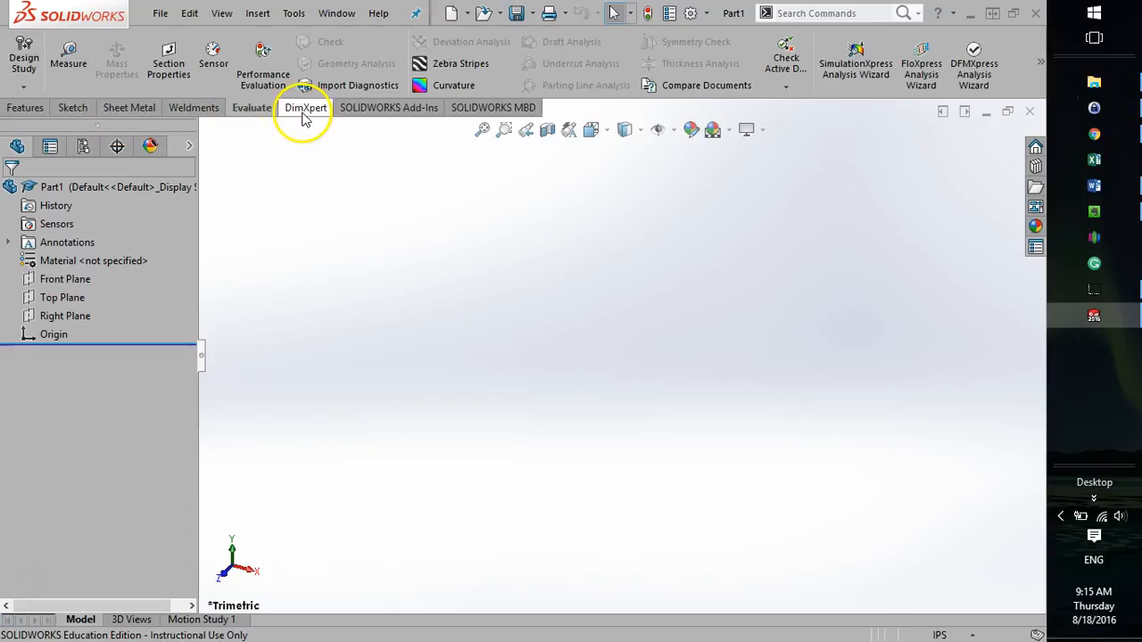
pyautogui.click(378, 109)
pyautogui.click(493, 108)
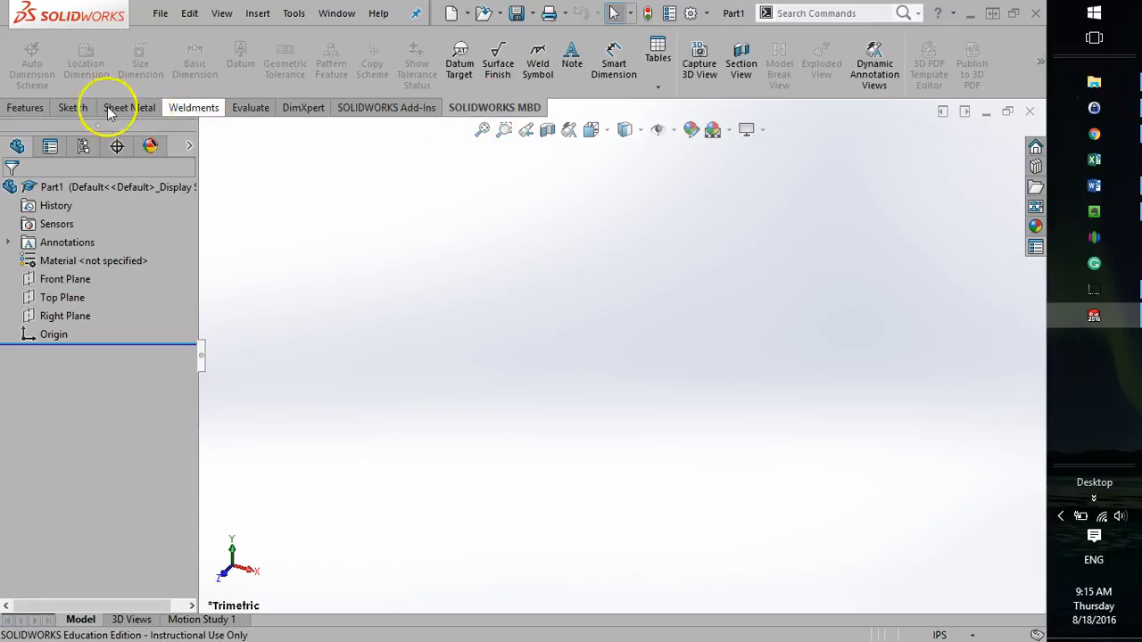
pyautogui.click(9, 108)
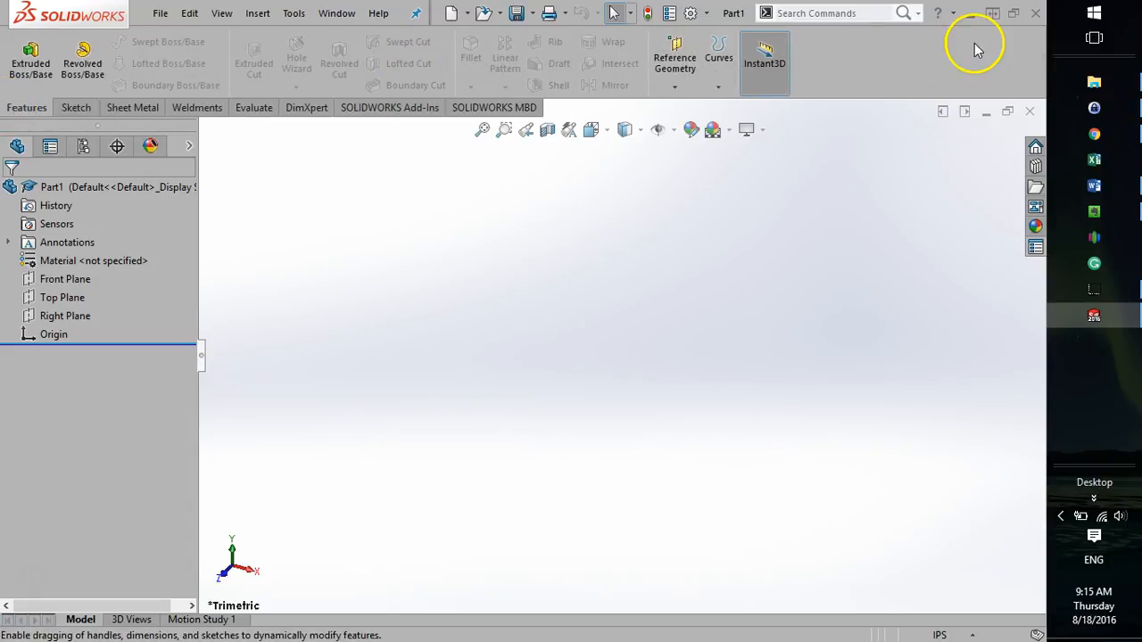
# Hide the DimXpert command set from the CommandManager.
pyautogui.rightClick(125, 115)
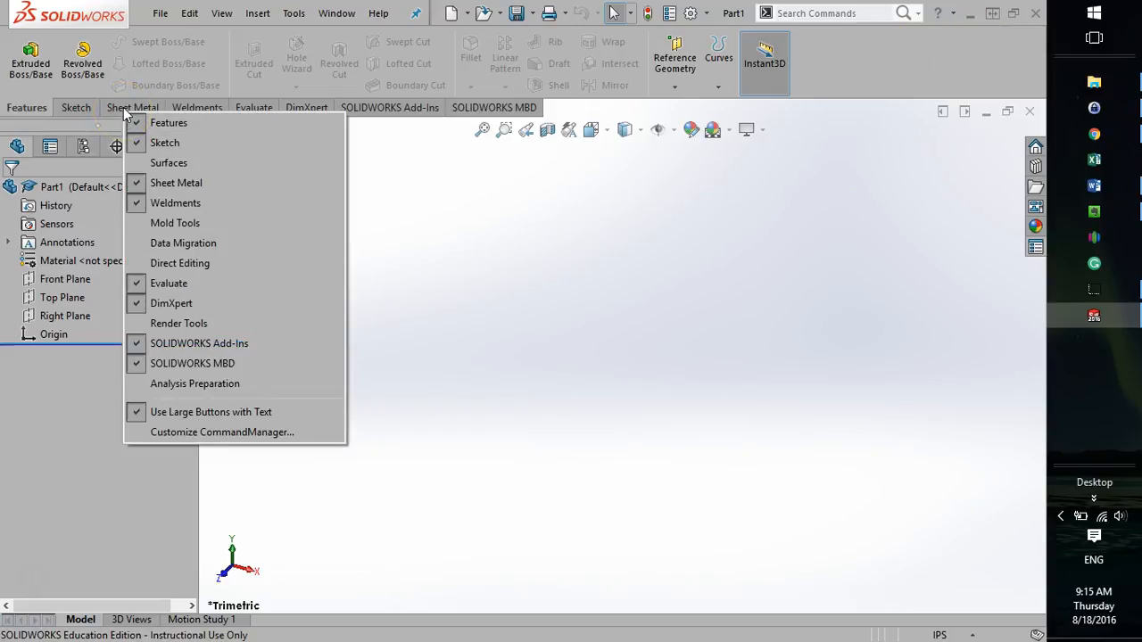
pyautogui.click(174, 304)
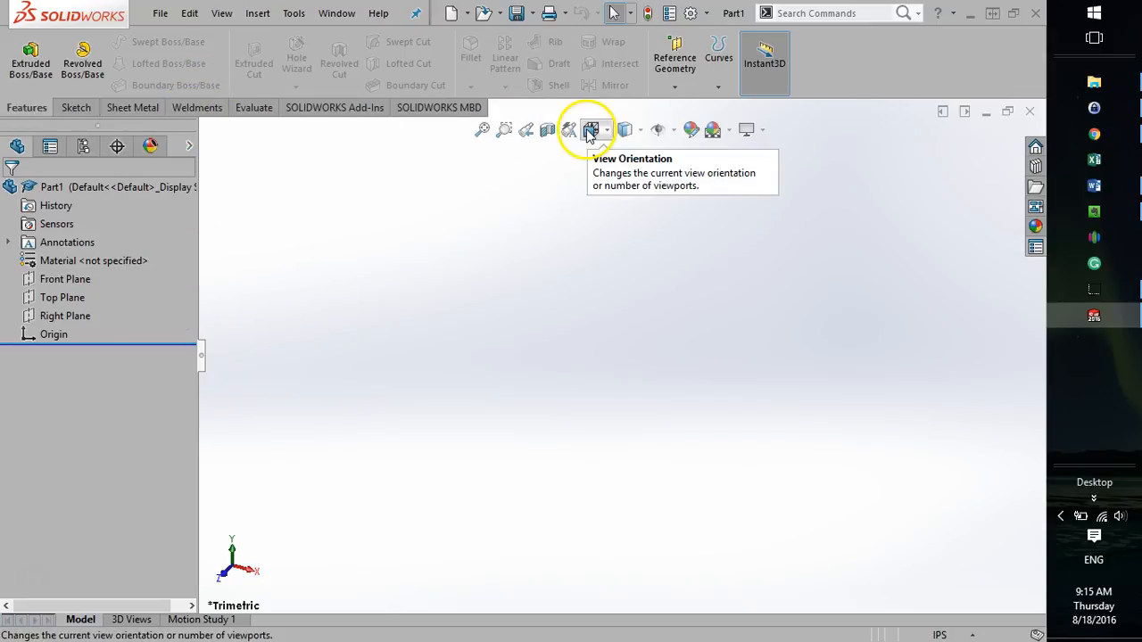
# Open the interface customization settings and look through the available toolbars and shortcut bars.
pyautogui.rightClick(819, 59)
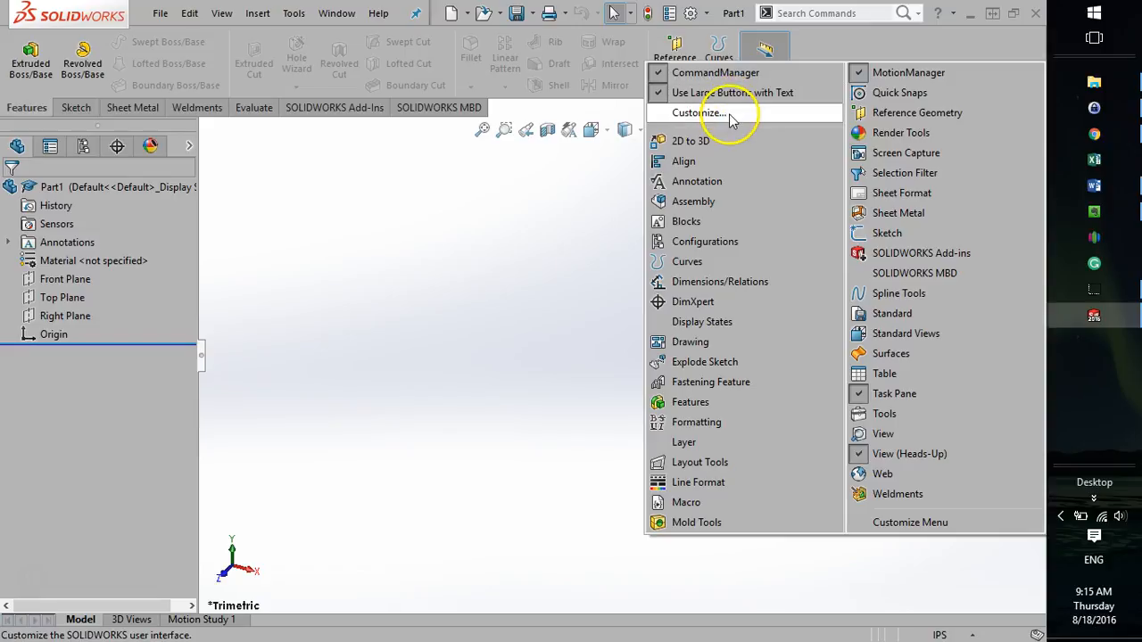
pyautogui.click(862, 38)
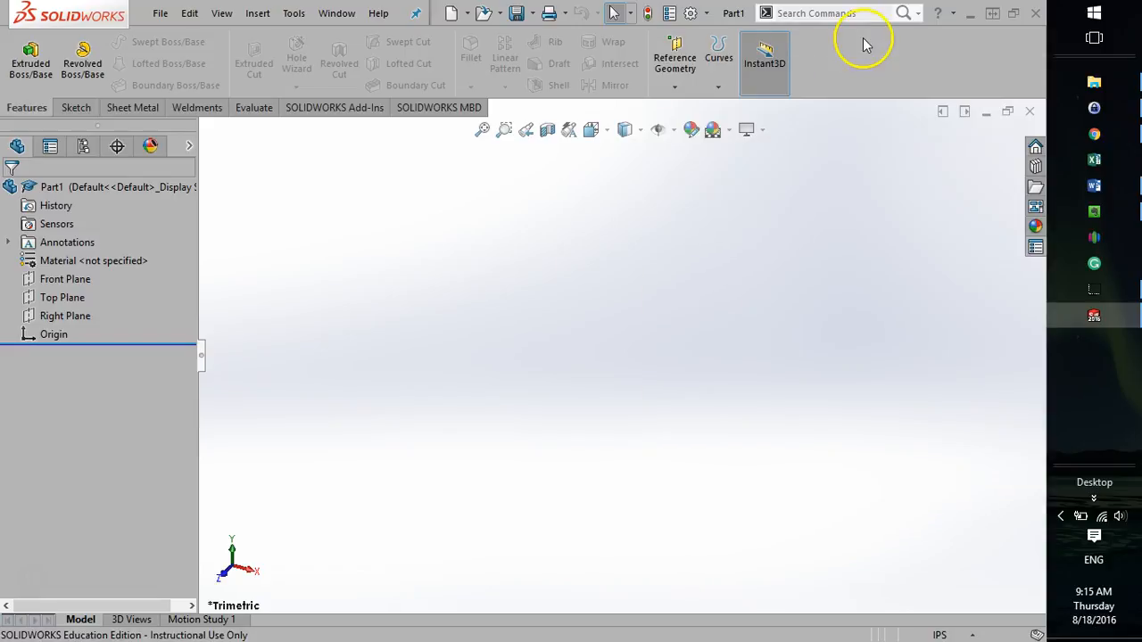
pyautogui.rightClick(947, 69)
pyautogui.click(700, 120)
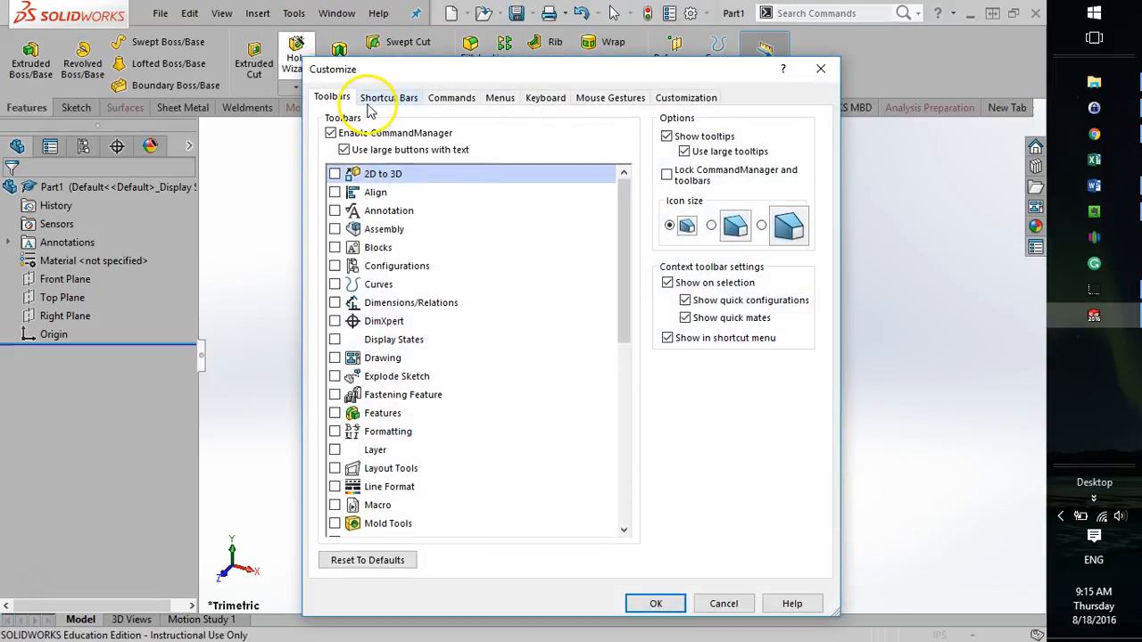
pyautogui.scroll(-10, 389, 408)
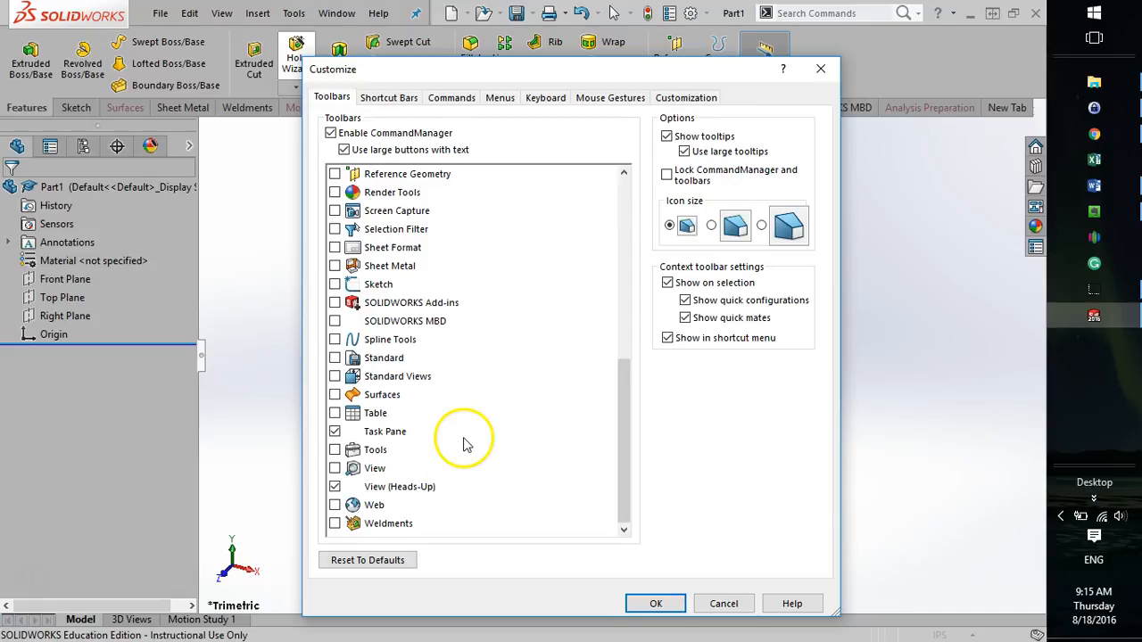
pyautogui.click(383, 98)
# Add the Normal To command from the Standard Views category to the Features command set and accept the customization.
pyautogui.click(431, 99)
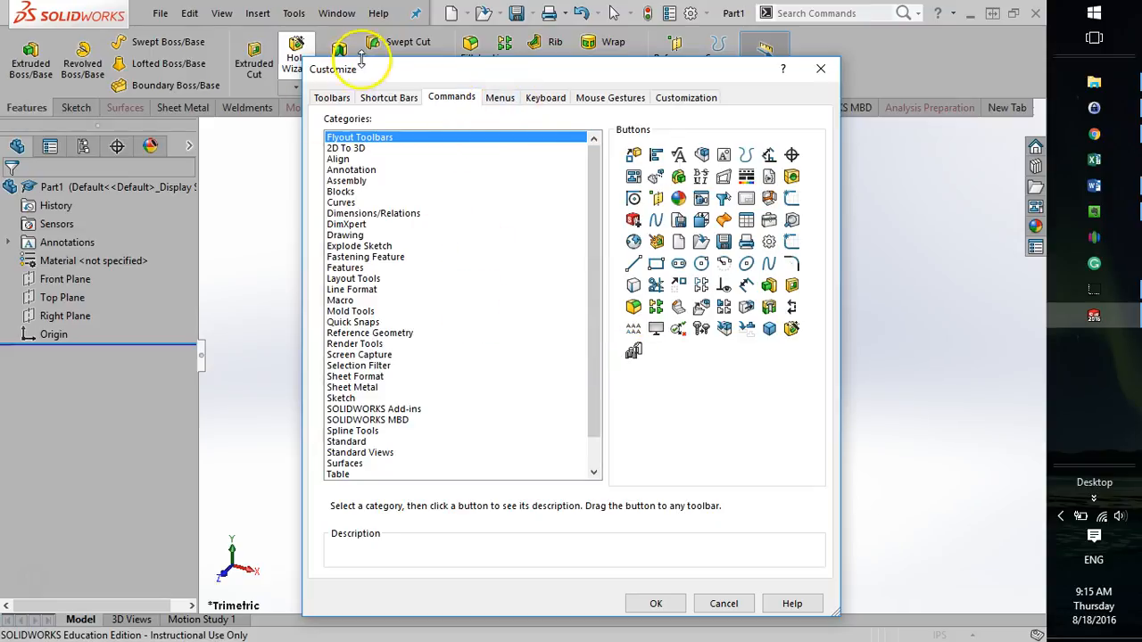
pyautogui.scroll(-1, 482, 339)
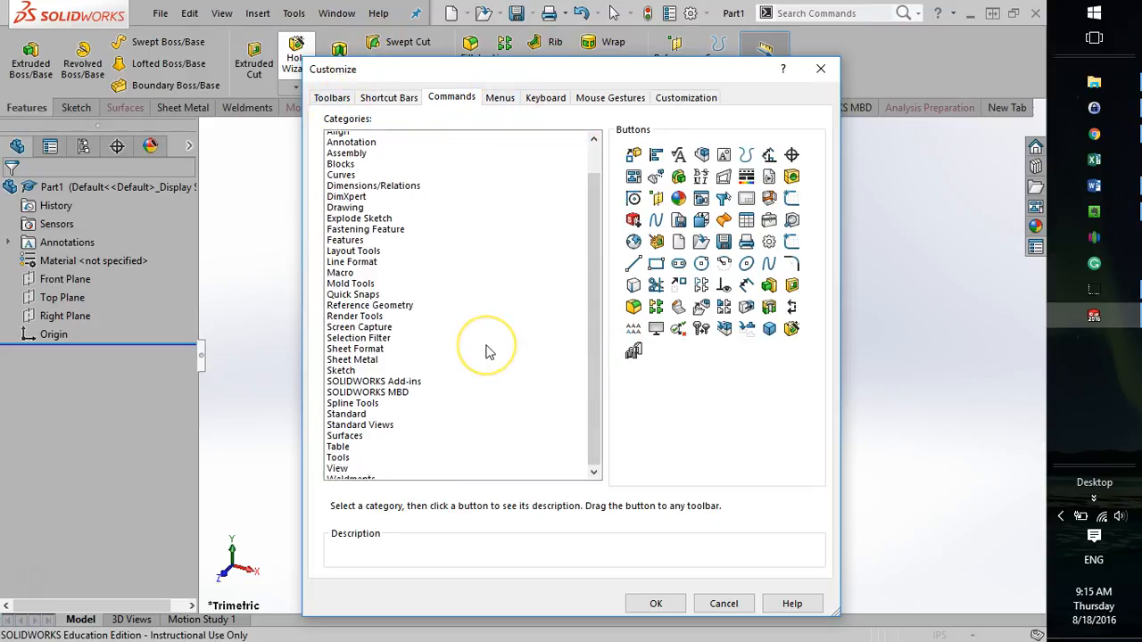
pyautogui.click(339, 464)
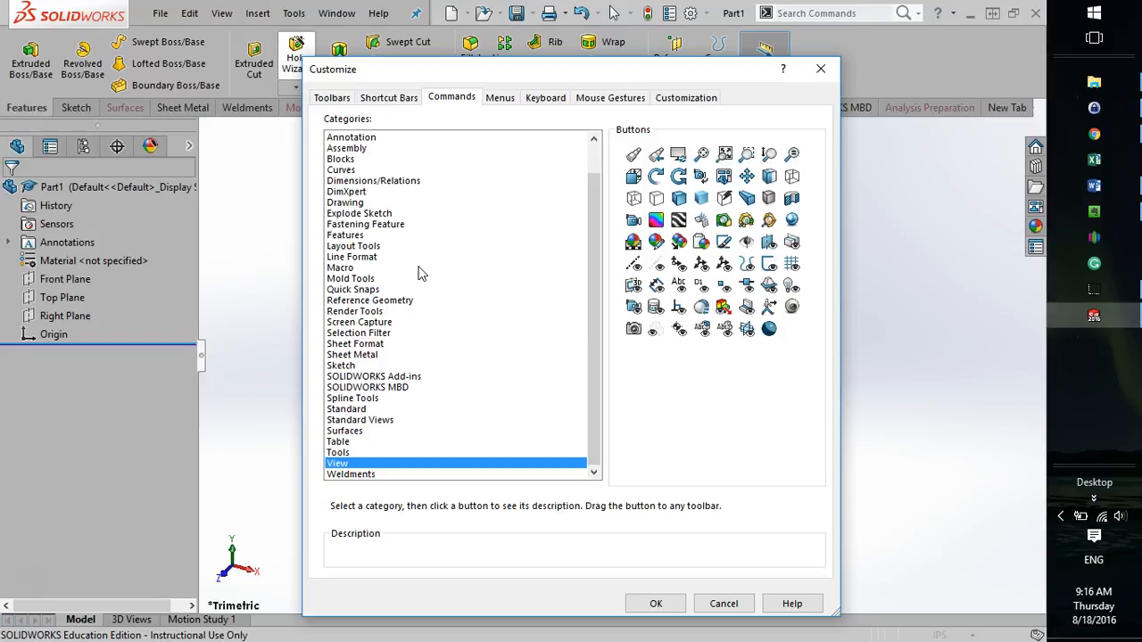
pyautogui.click(364, 419)
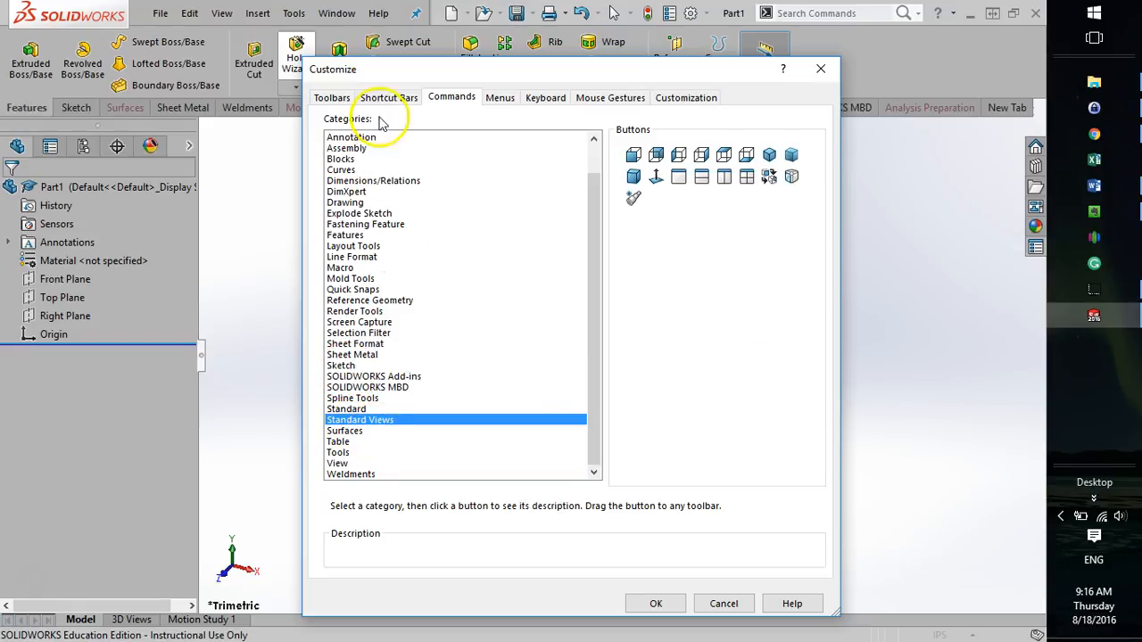
pyautogui.click(465, 97)
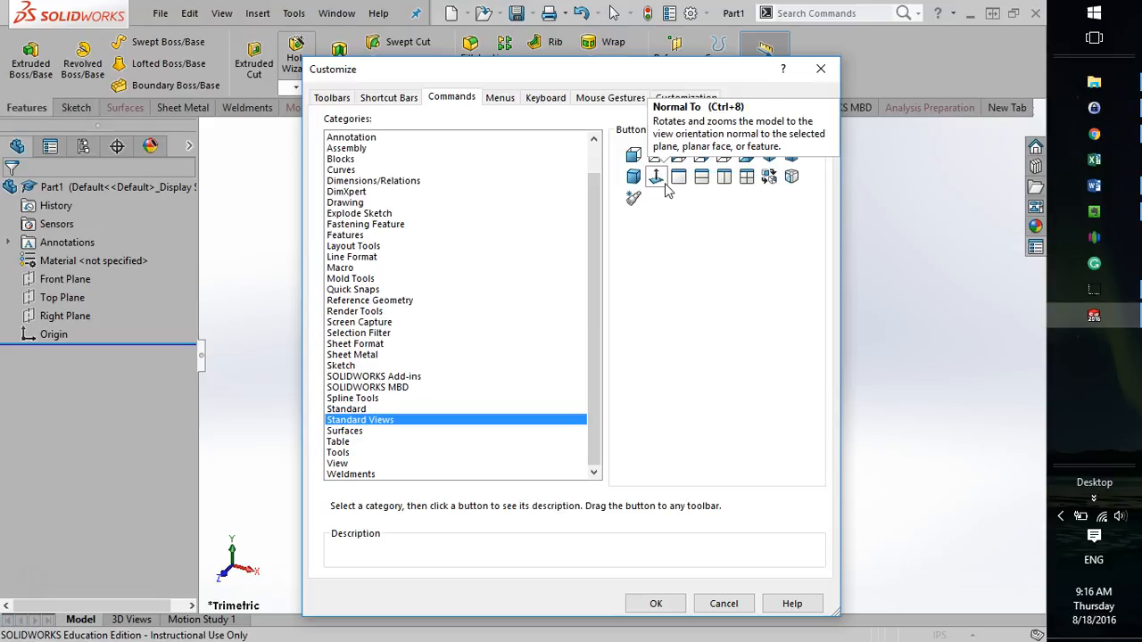
pyautogui.moveTo(666, 185); pyautogui.dragTo(914, 60)
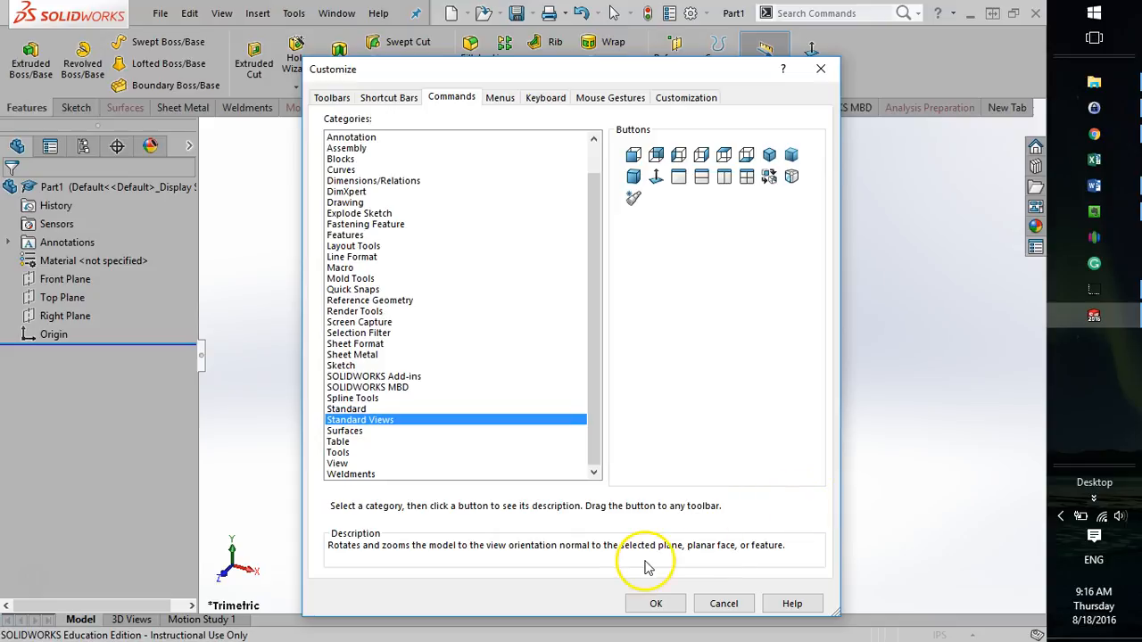
pyautogui.click(654, 603)
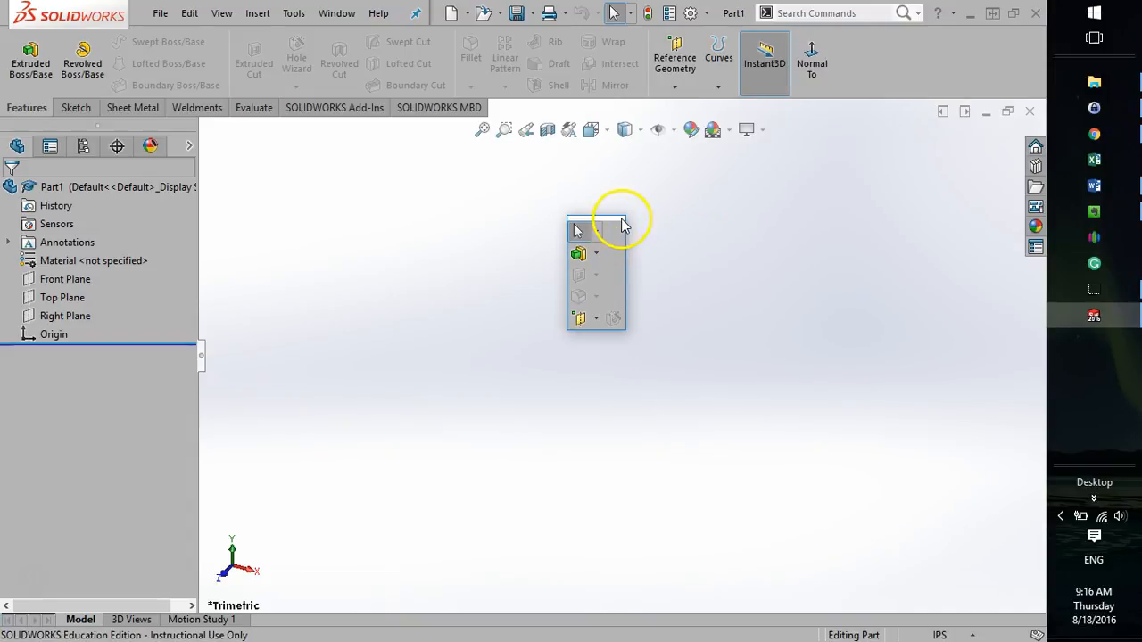
pyautogui.click(791, 287)
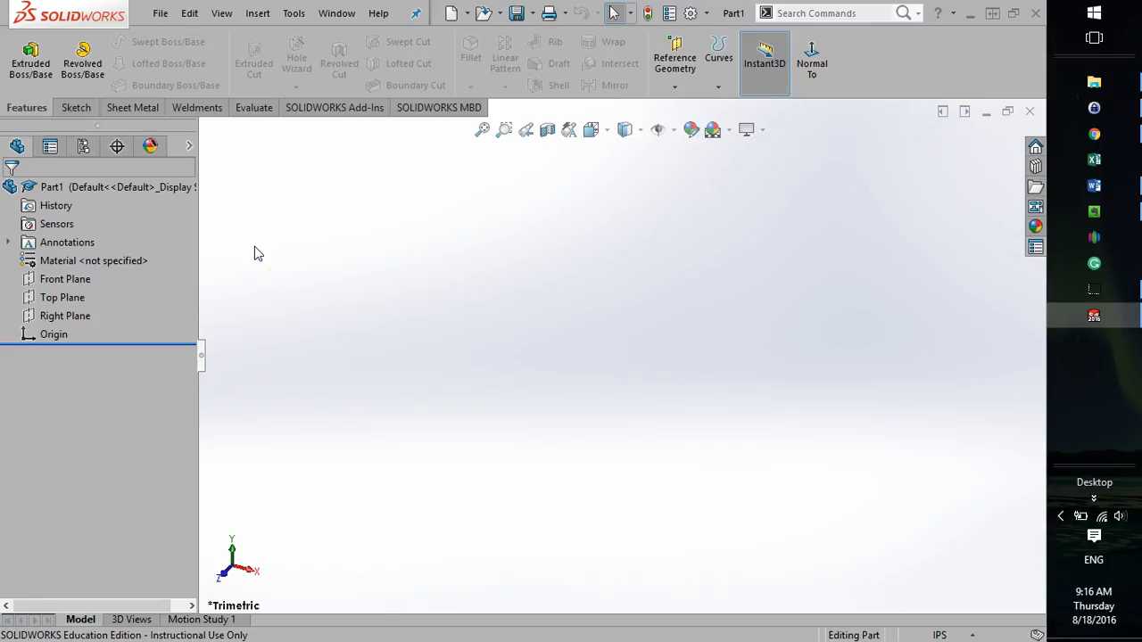
# Browse the View, Edit and Insert commands and show the Mold Tools toolbar.
pyautogui.click(234, 21)
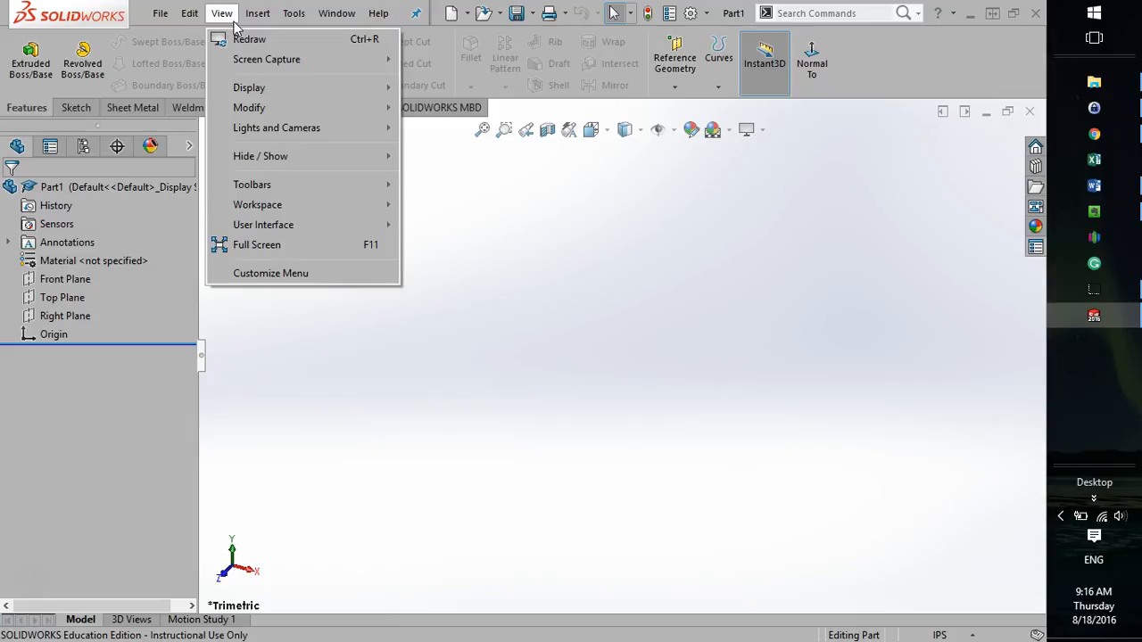
pyautogui.click(191, 15)
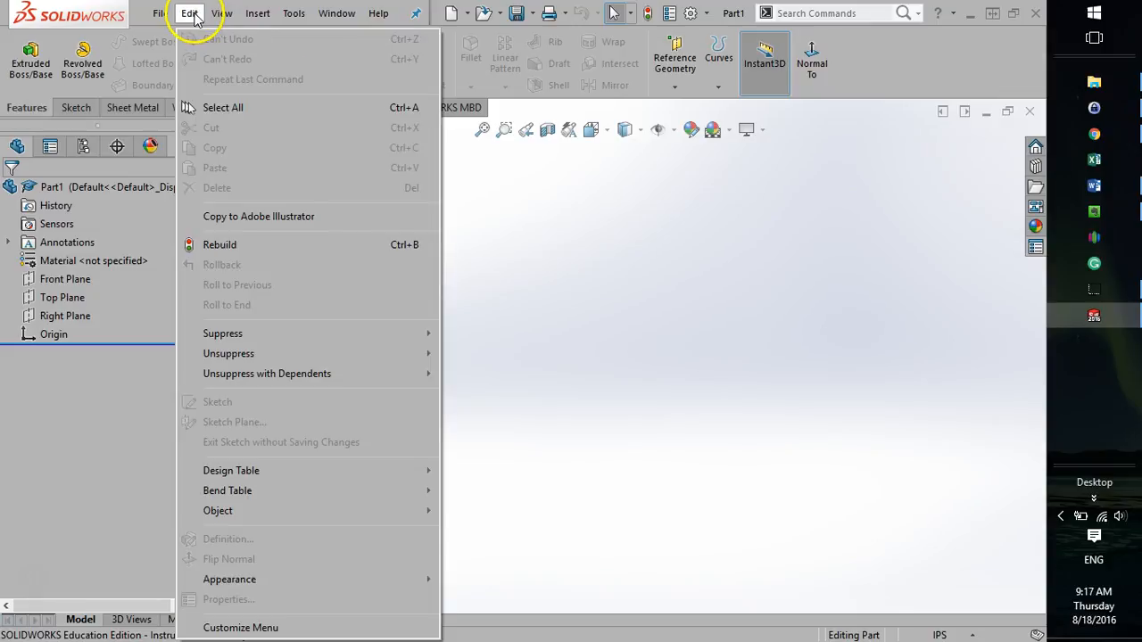
pyautogui.click(259, 14)
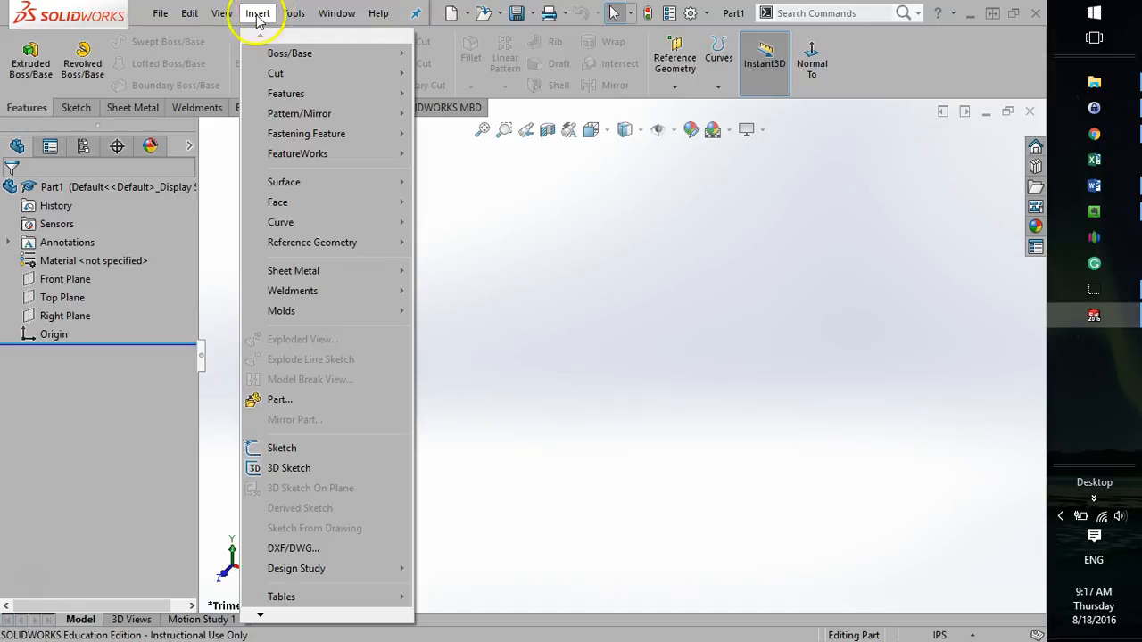
pyautogui.click(225, 15)
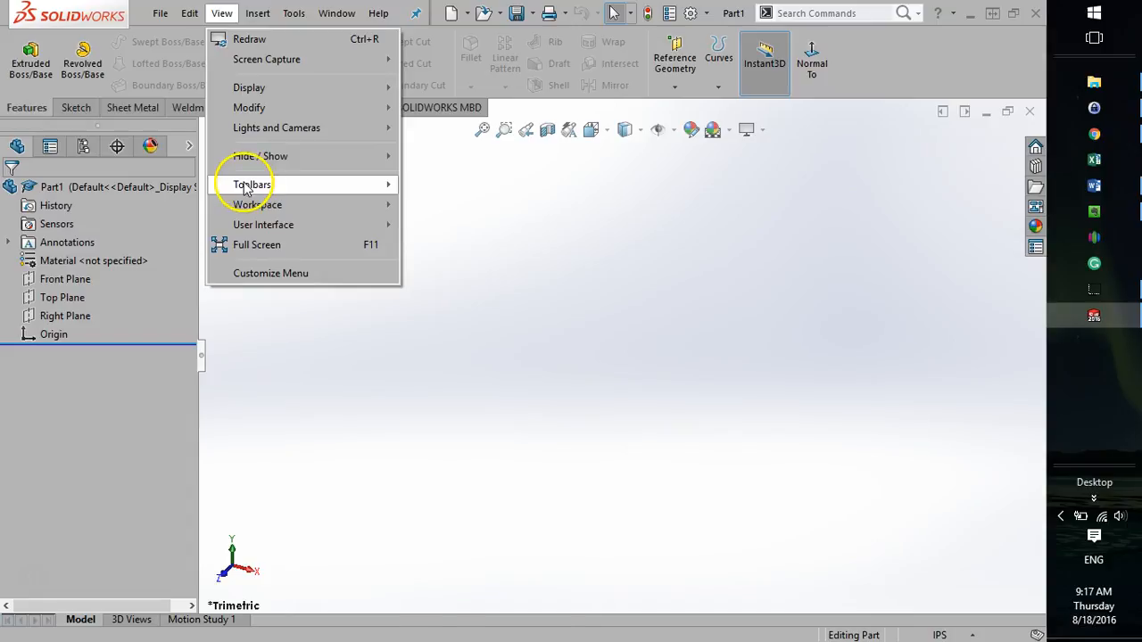
pyautogui.moveTo(227, 184)
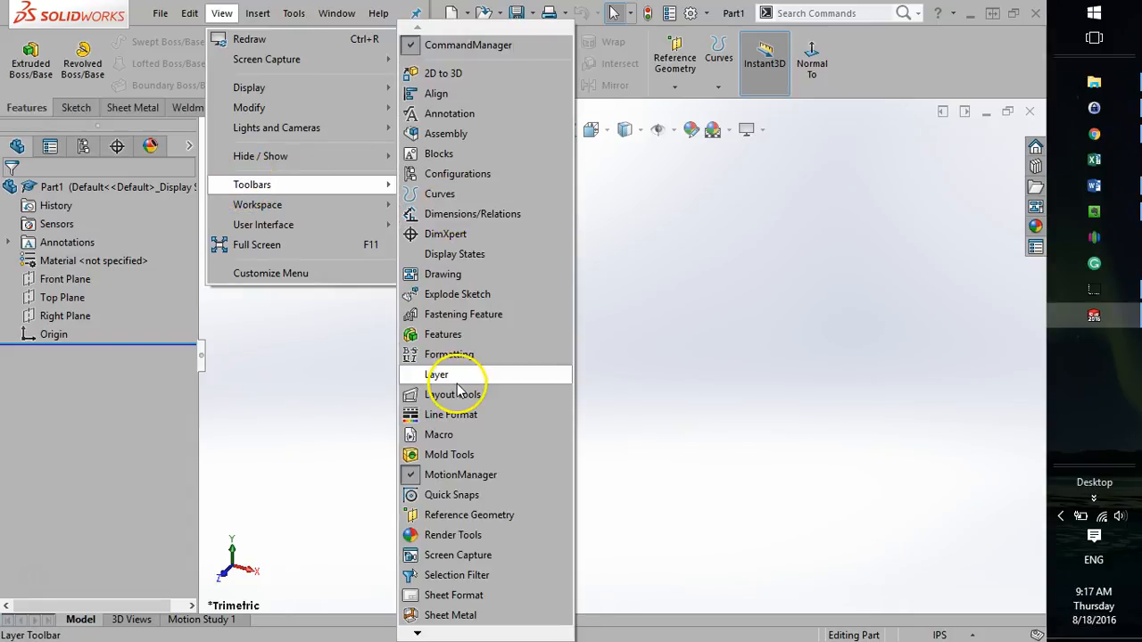
pyautogui.click(449, 455)
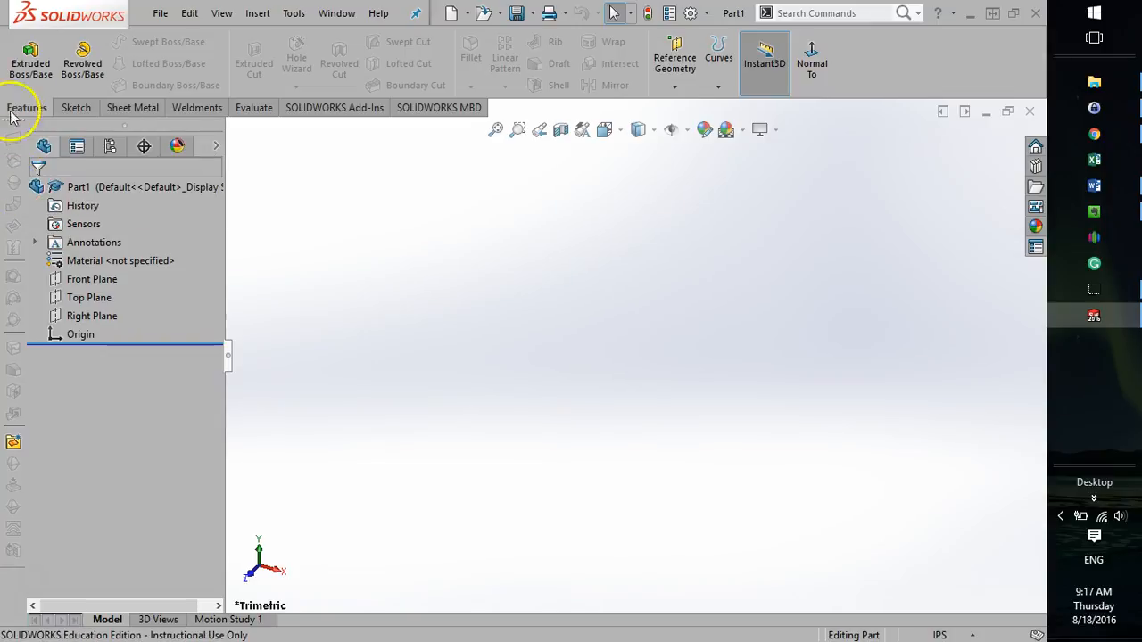
# Hide the Mold Tools toolbar.
pyautogui.click(222, 13)
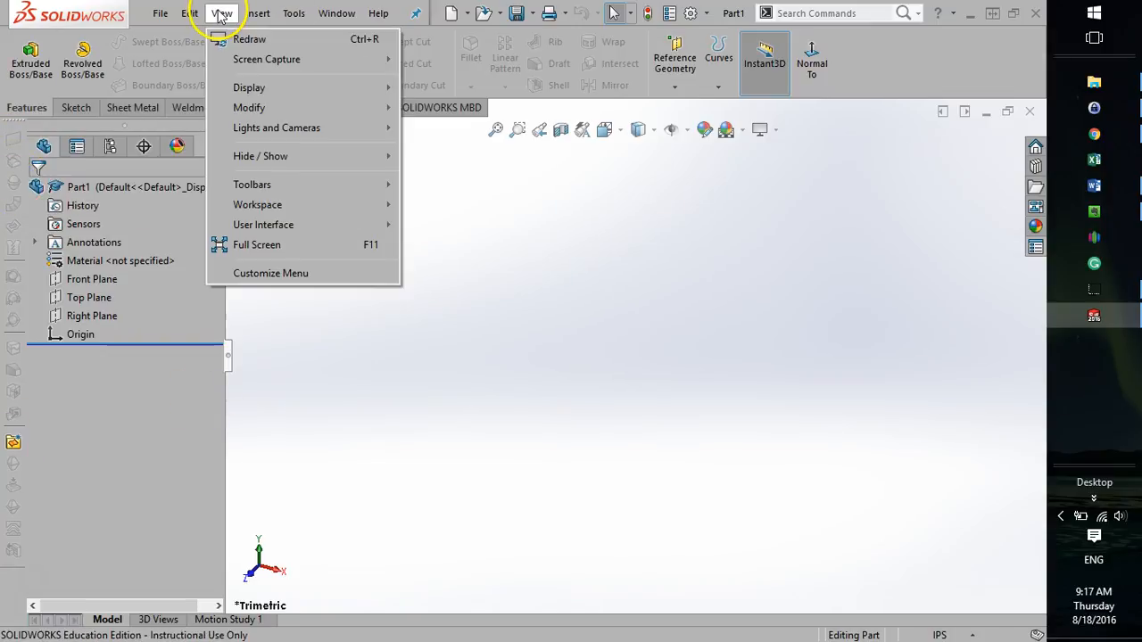
pyautogui.moveTo(233, 185)
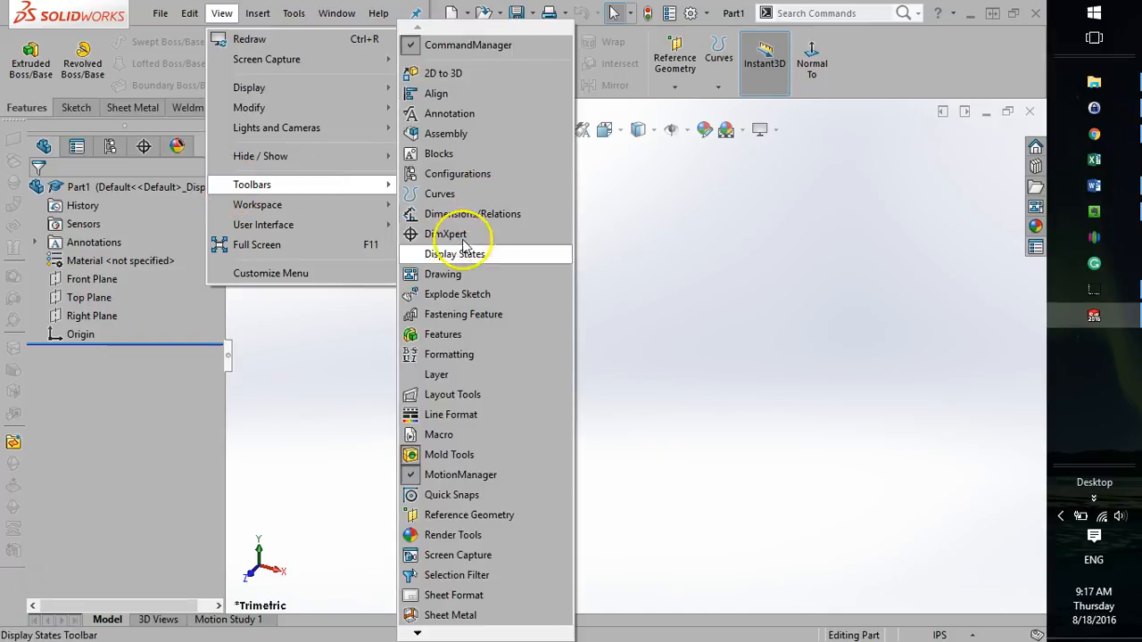
pyautogui.click(415, 455)
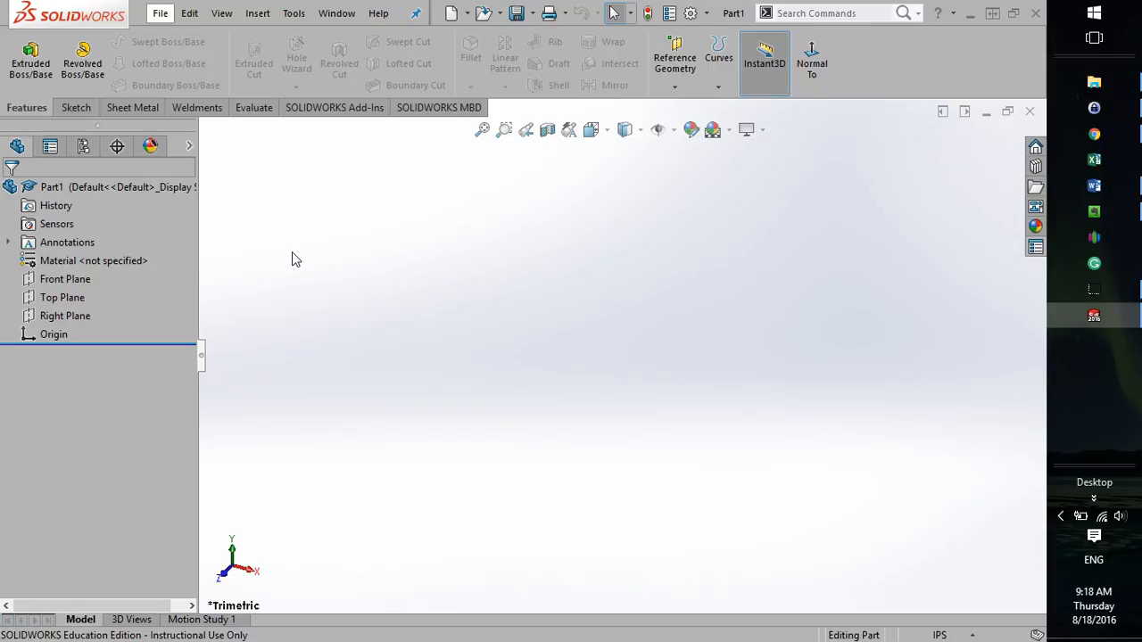
# Start a new sketch on the Top Plane.
pyautogui.click(76, 109)
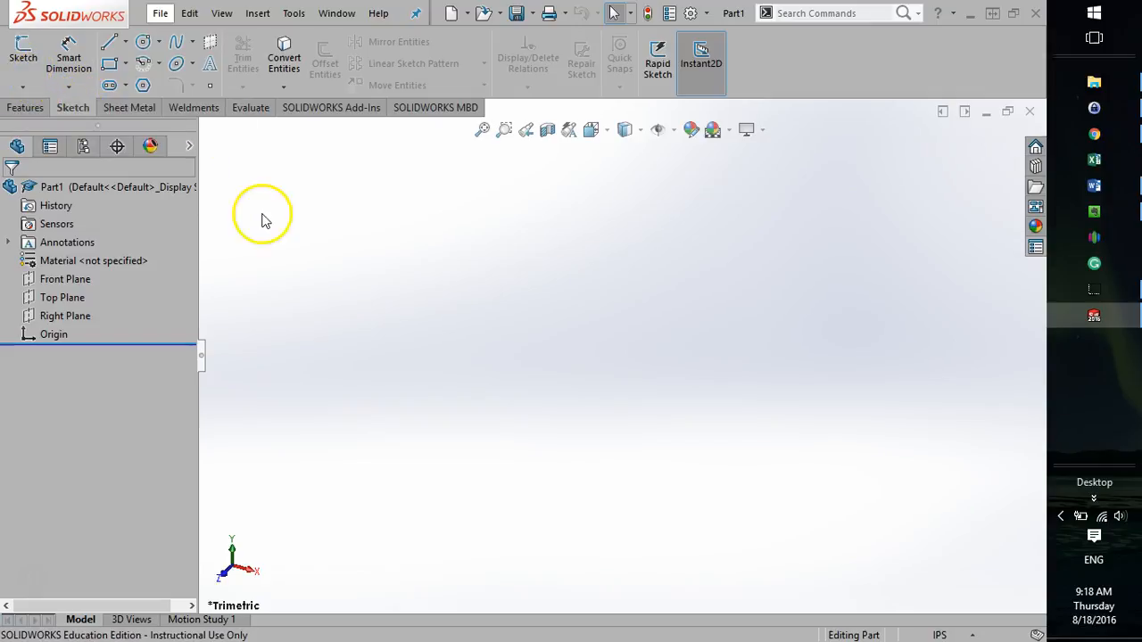
pyautogui.click(22, 49)
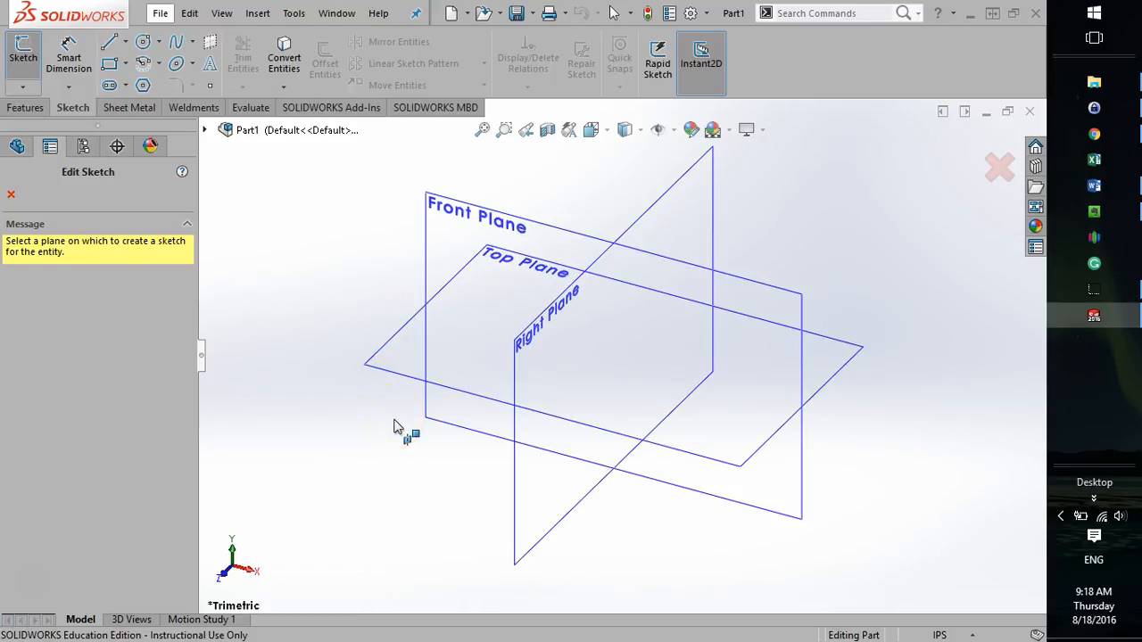
pyautogui.click(387, 355)
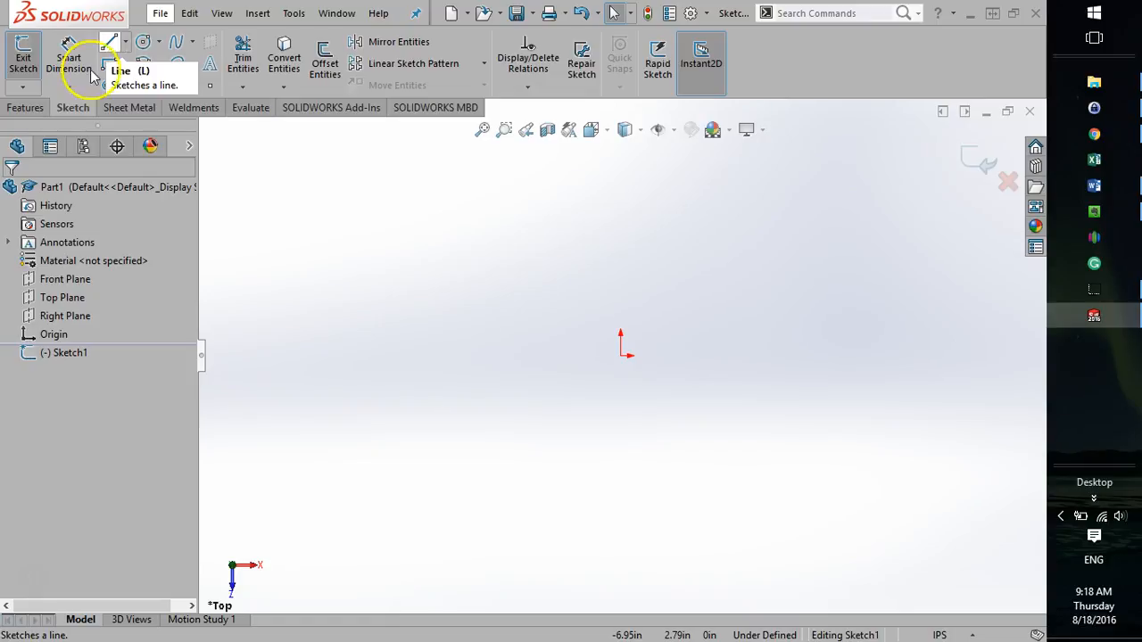
# Sketch a closed rectangle of four lines from the origin, about 3.2 in wide and 2.7 in high, and finish the Line tool.
pyautogui.click(109, 45)
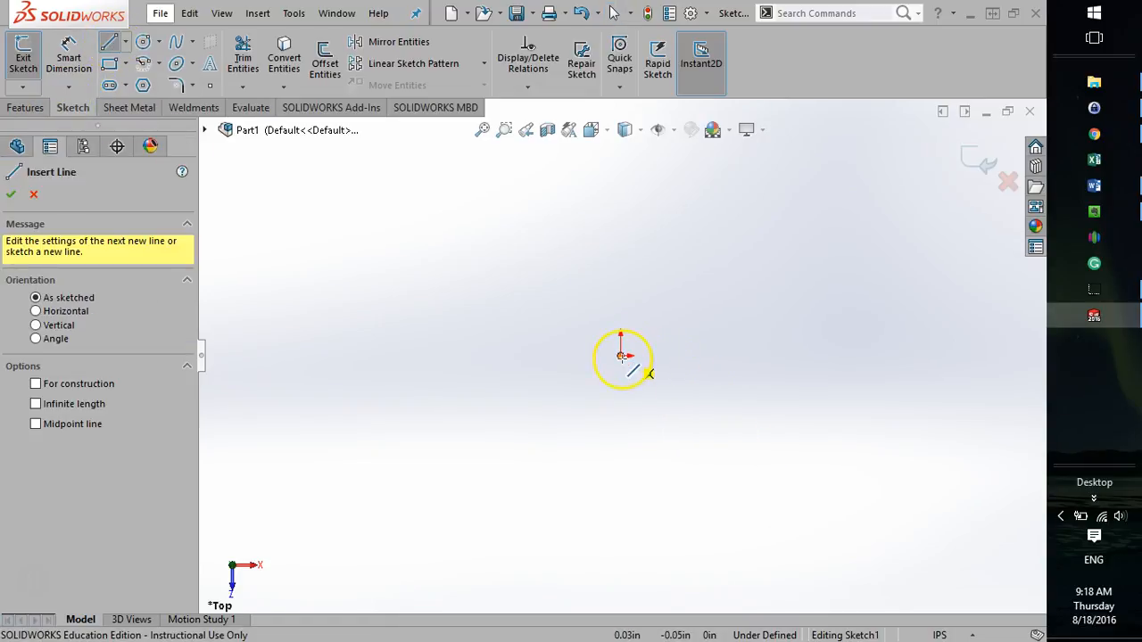
pyautogui.click(621, 356)
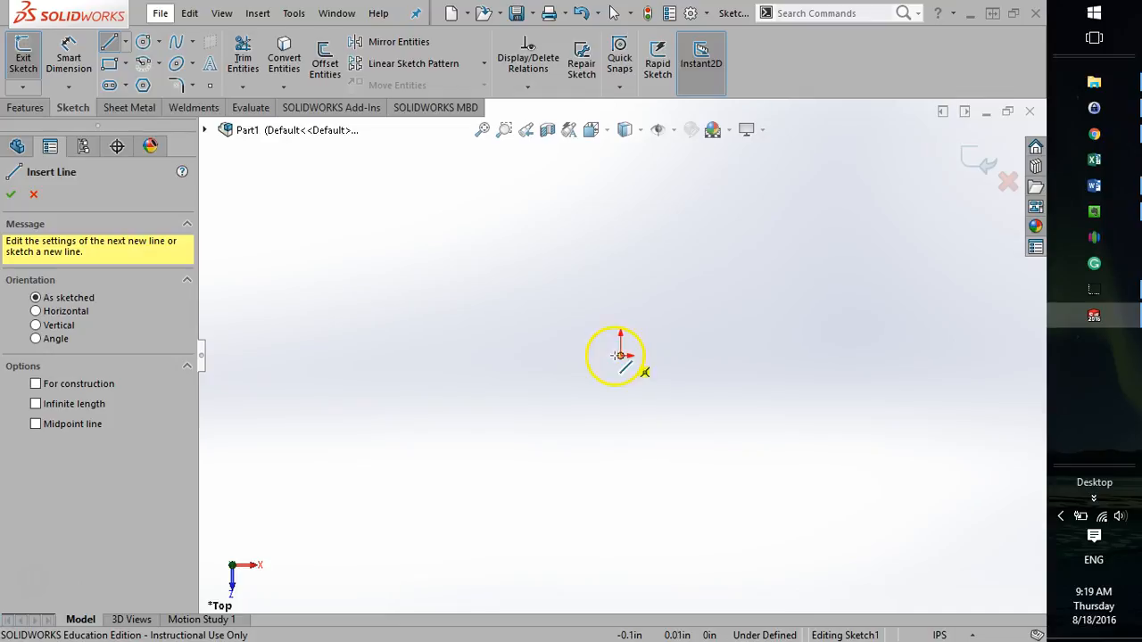
pyautogui.click(620, 355)
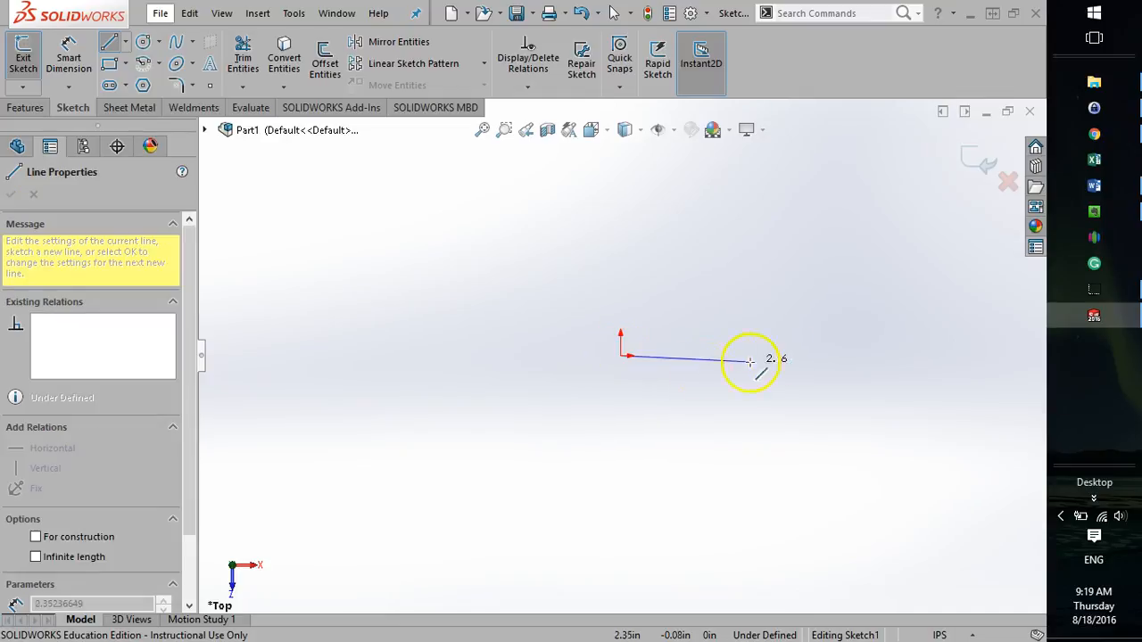
pyautogui.click(809, 355)
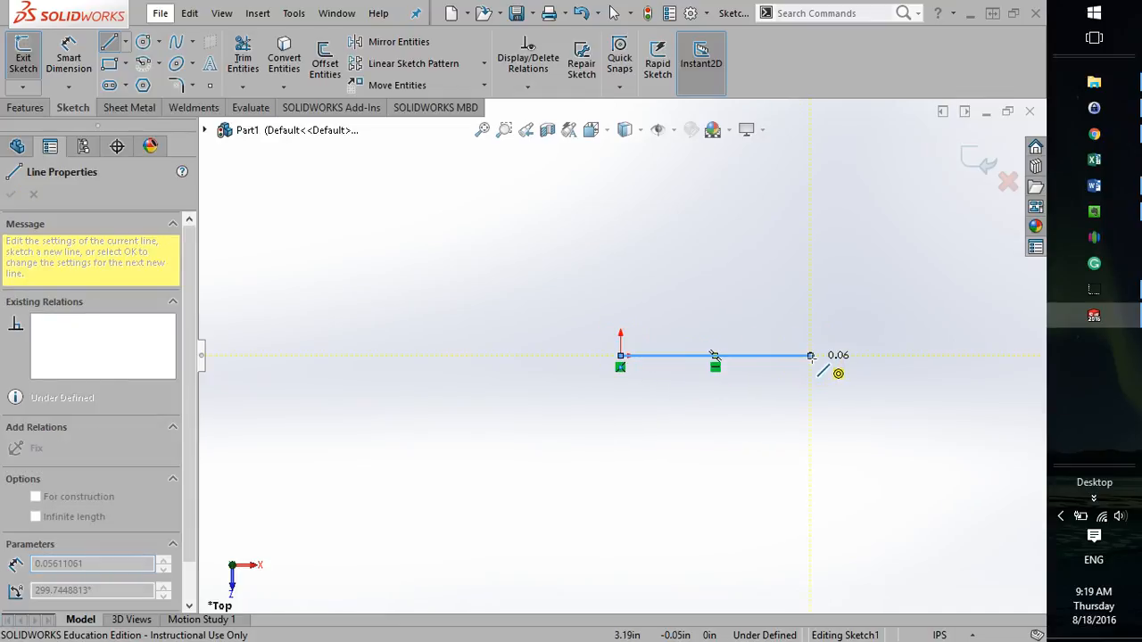
pyautogui.click(809, 191)
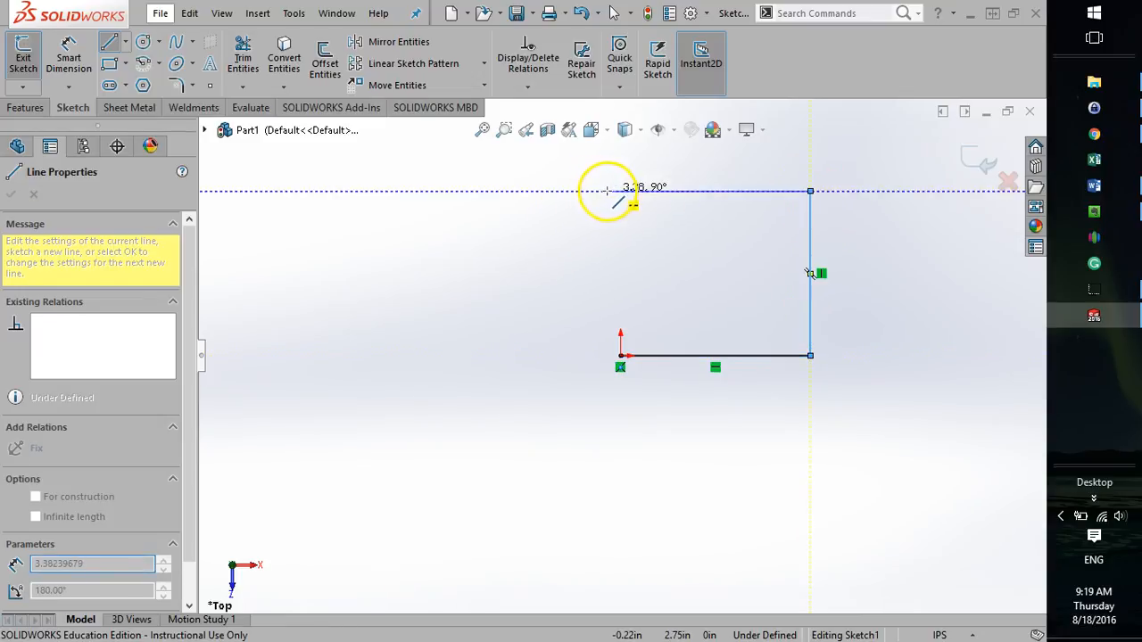
pyautogui.click(620, 191)
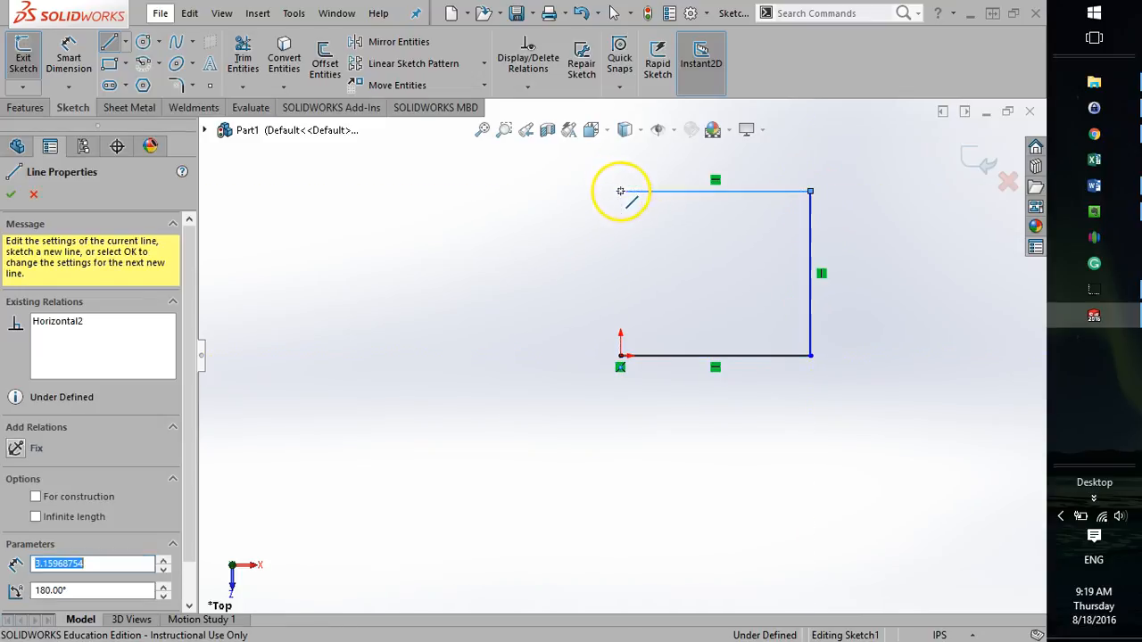
pyautogui.click(620, 355)
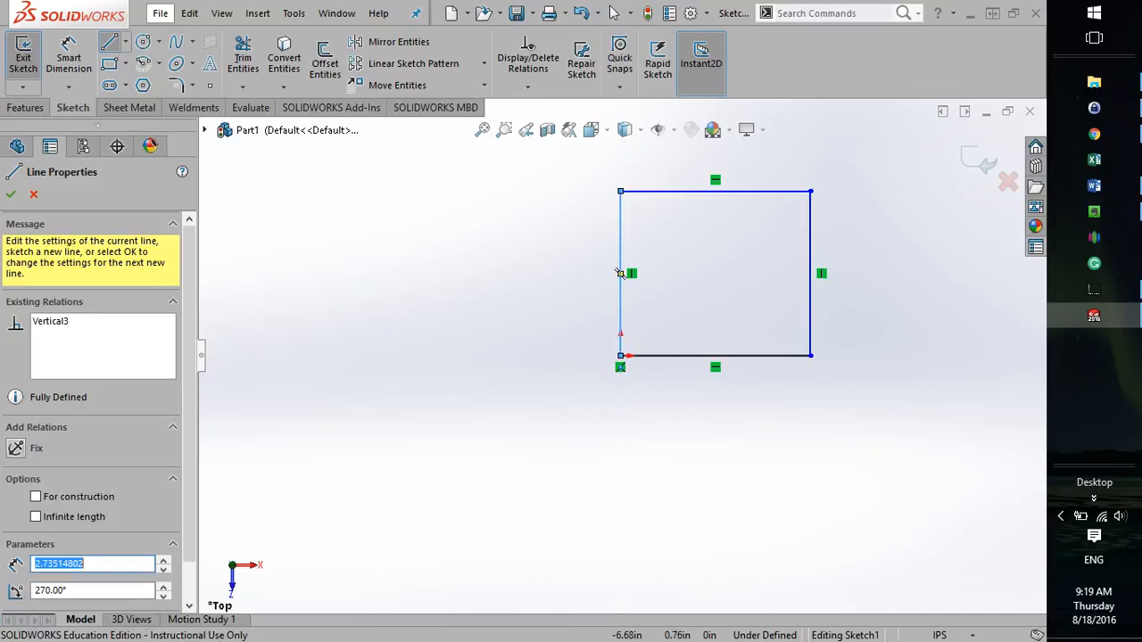
pyautogui.click(11, 193)
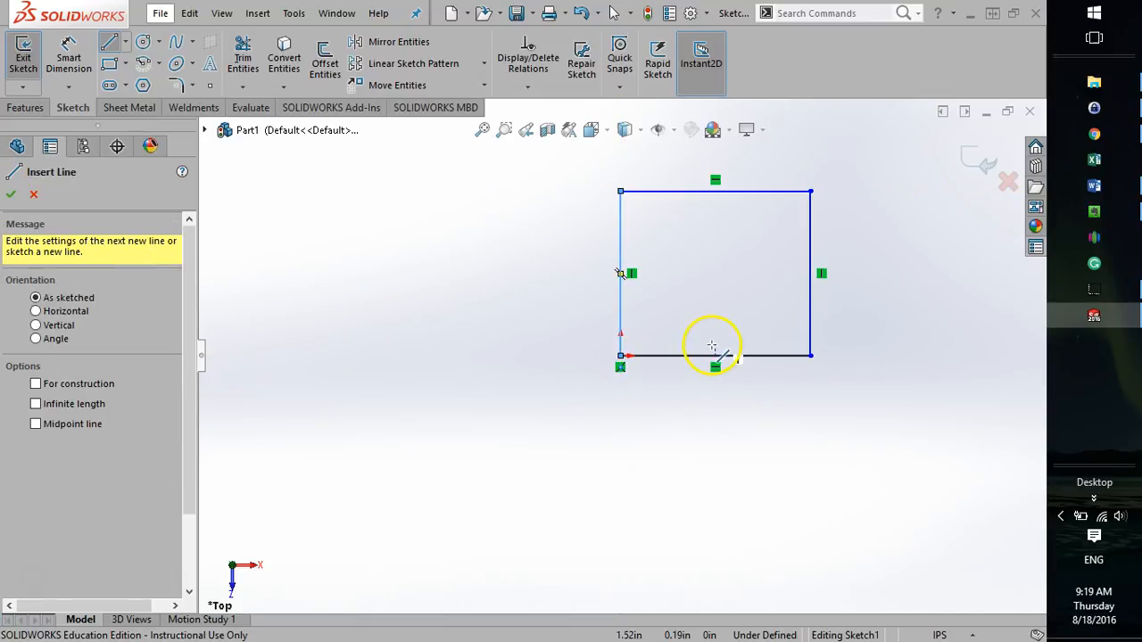
pyautogui.click(10, 194)
pyautogui.press('z')
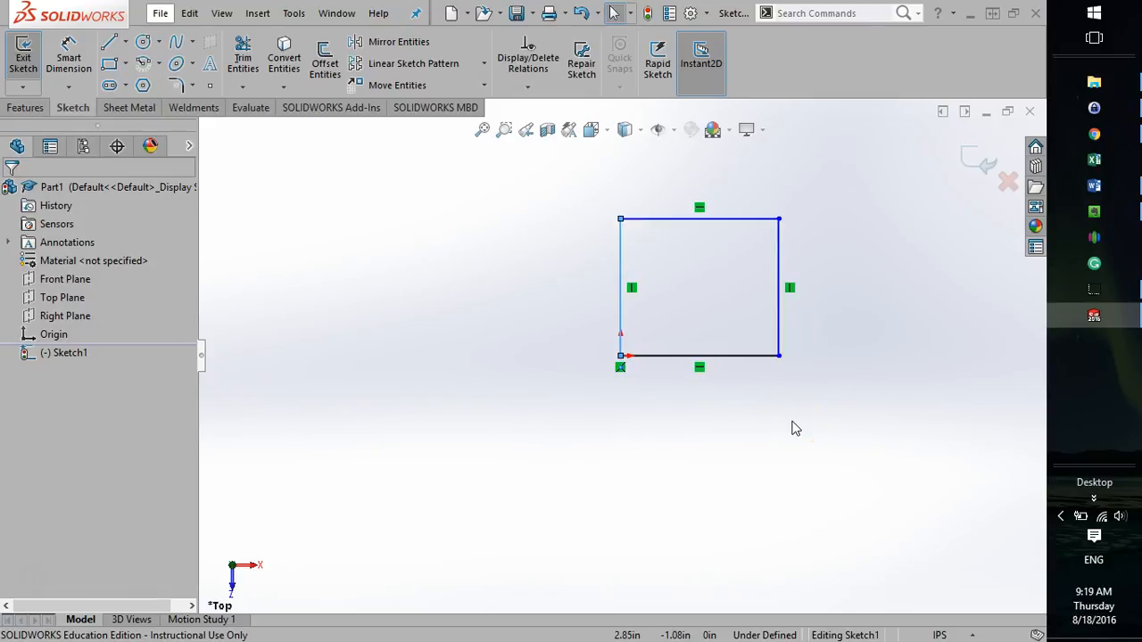
pyautogui.click(758, 435)
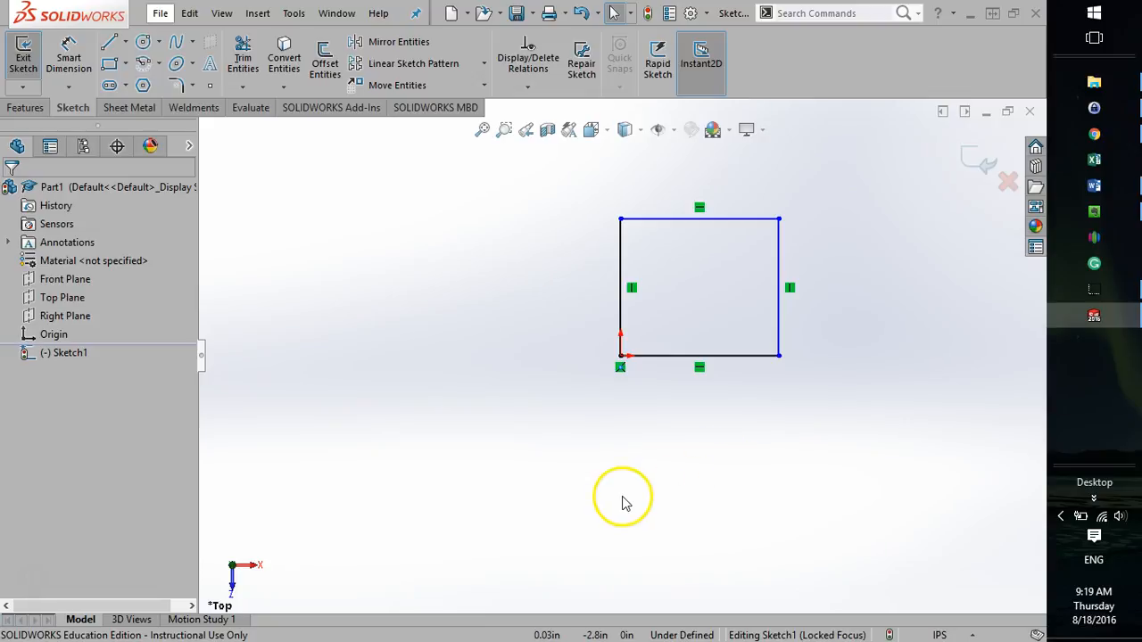
pyautogui.scroll(1, 701, 432)
pyautogui.scroll(-1, 869, 330)
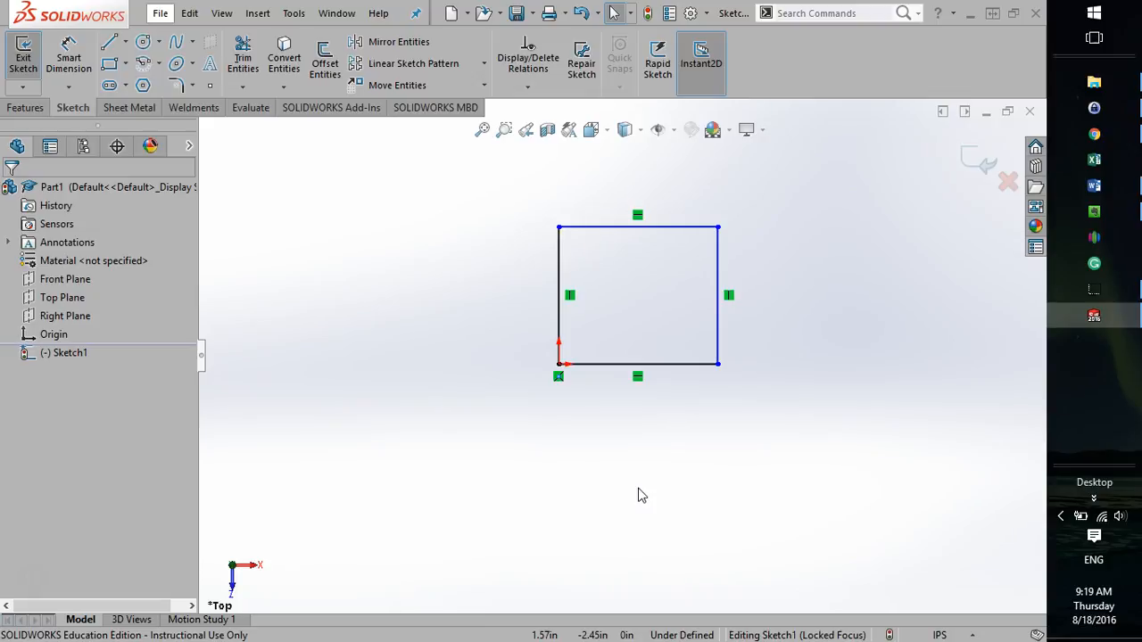
# Orbit the view around the rectangle sketch and restore it with Normal To.
pyautogui.moveTo(594, 530)
pyautogui.mouseDown(button='middle')
pyautogui.moveTo(605, 446)
pyautogui.moveTo(576, 327)
pyautogui.moveTo(604, 388)
pyautogui.moveTo(538, 339)
pyautogui.moveTo(499, 434)
pyautogui.moveTo(528, 331)
pyautogui.moveTo(616, 336)
pyautogui.moveTo(619, 454)
pyautogui.moveTo(550, 477)
pyautogui.moveTo(642, 366)
pyautogui.moveTo(695, 340)
pyautogui.moveTo(577, 312)
pyautogui.moveTo(546, 350)
pyautogui.mouseUp(button='middle')
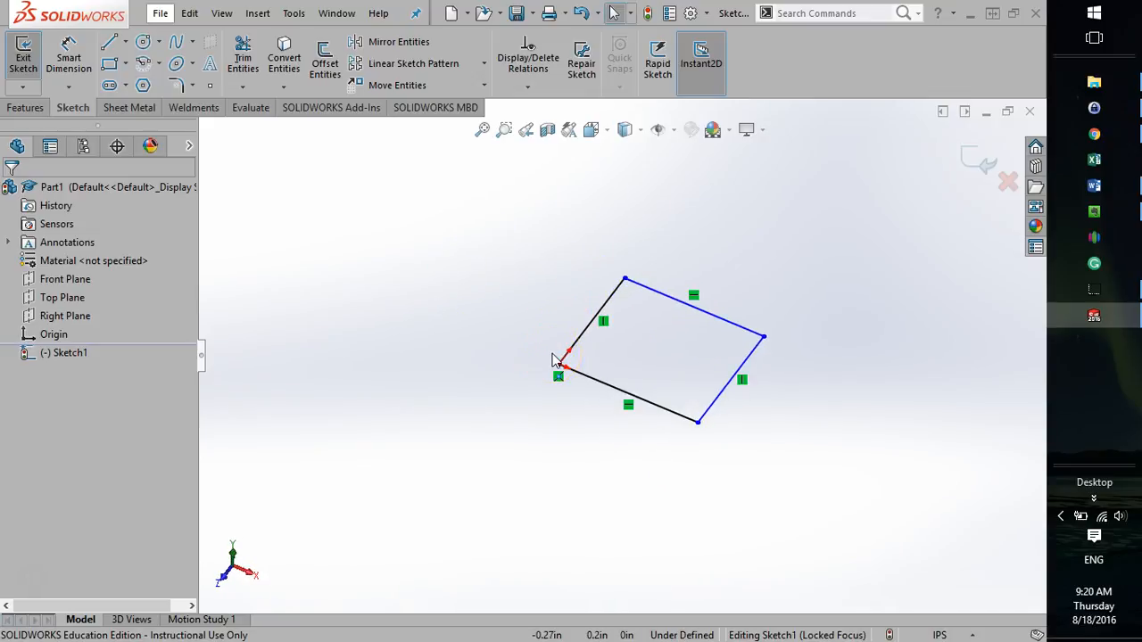
pyautogui.moveTo(562, 459)
pyautogui.mouseDown(button='middle')
pyautogui.moveTo(589, 378)
pyautogui.moveTo(627, 408)
pyautogui.mouseUp(button='middle')
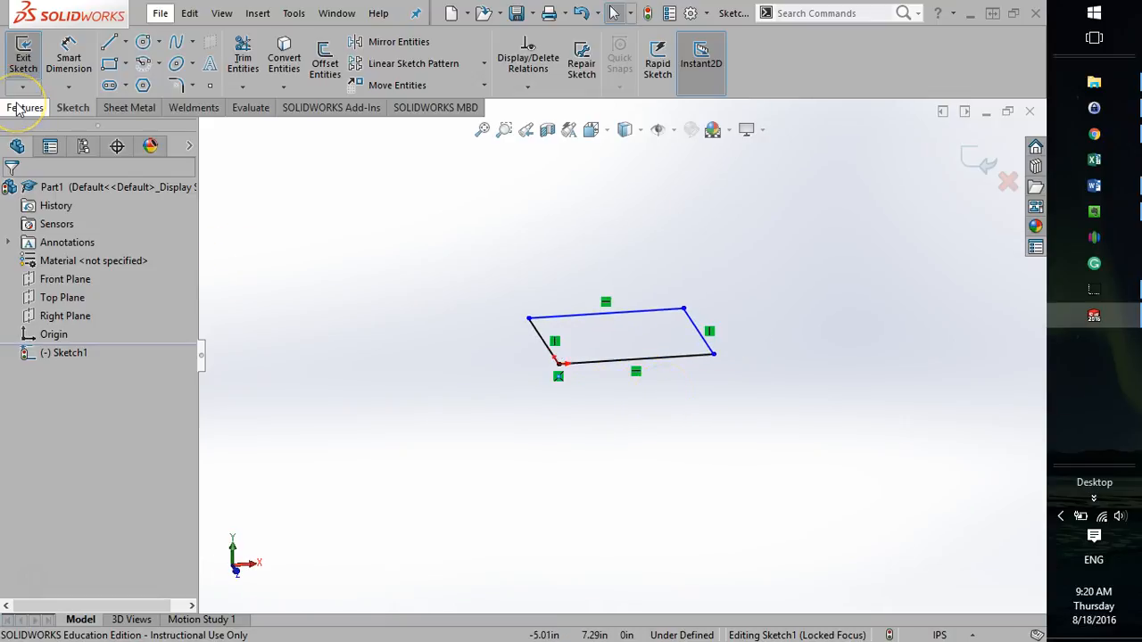
pyautogui.click(674, 375)
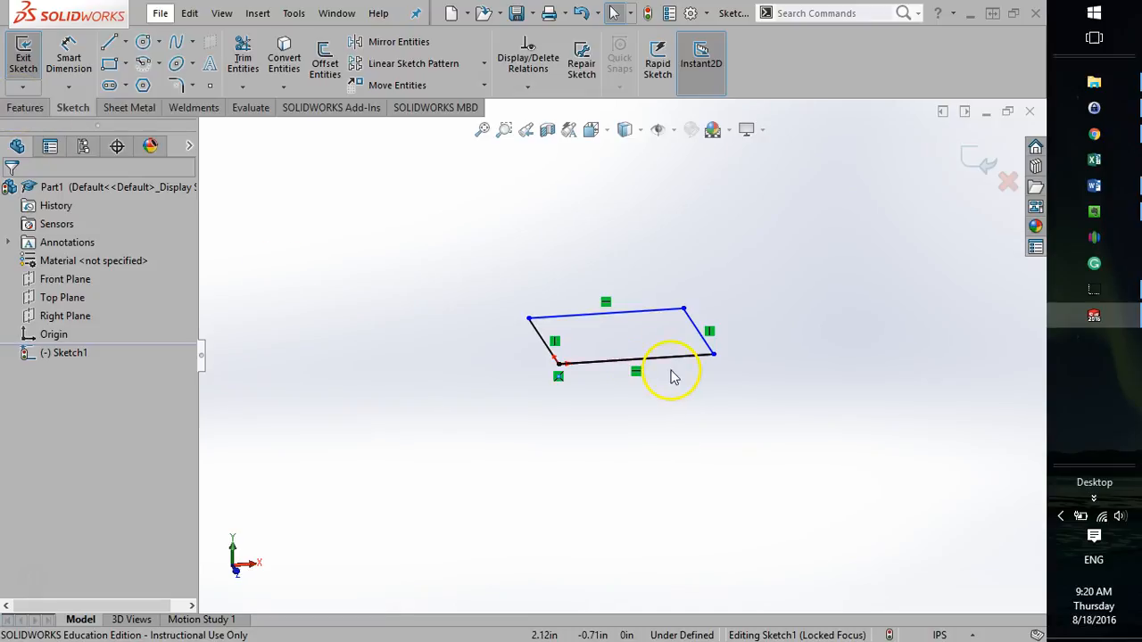
pyautogui.click(639, 134)
pyautogui.click(591, 130)
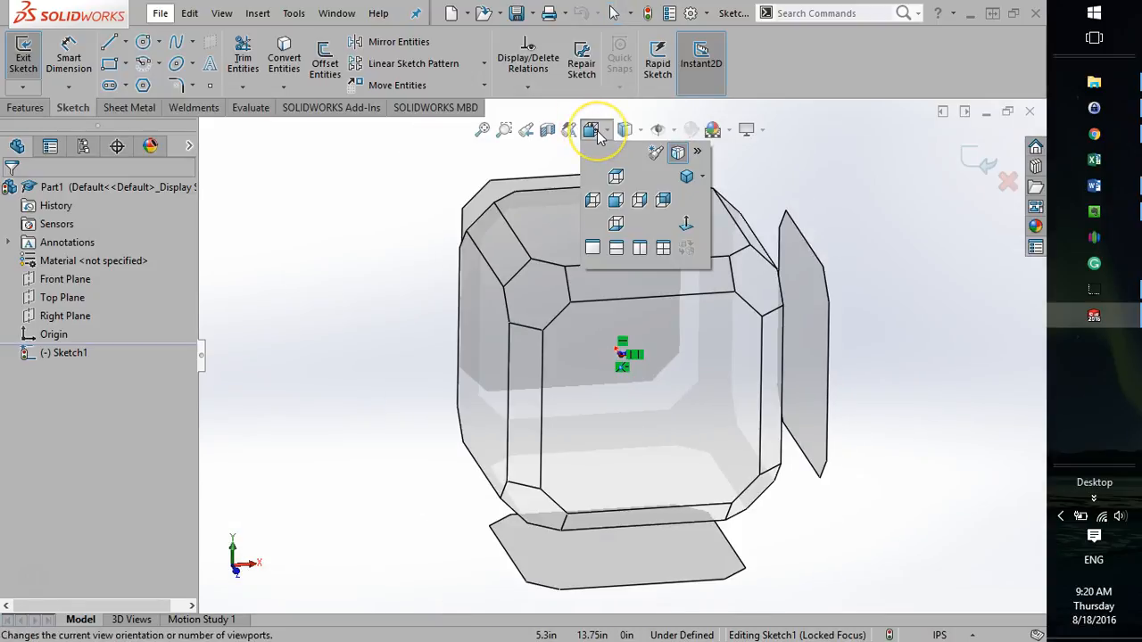
pyautogui.click(687, 225)
pyautogui.click(689, 230)
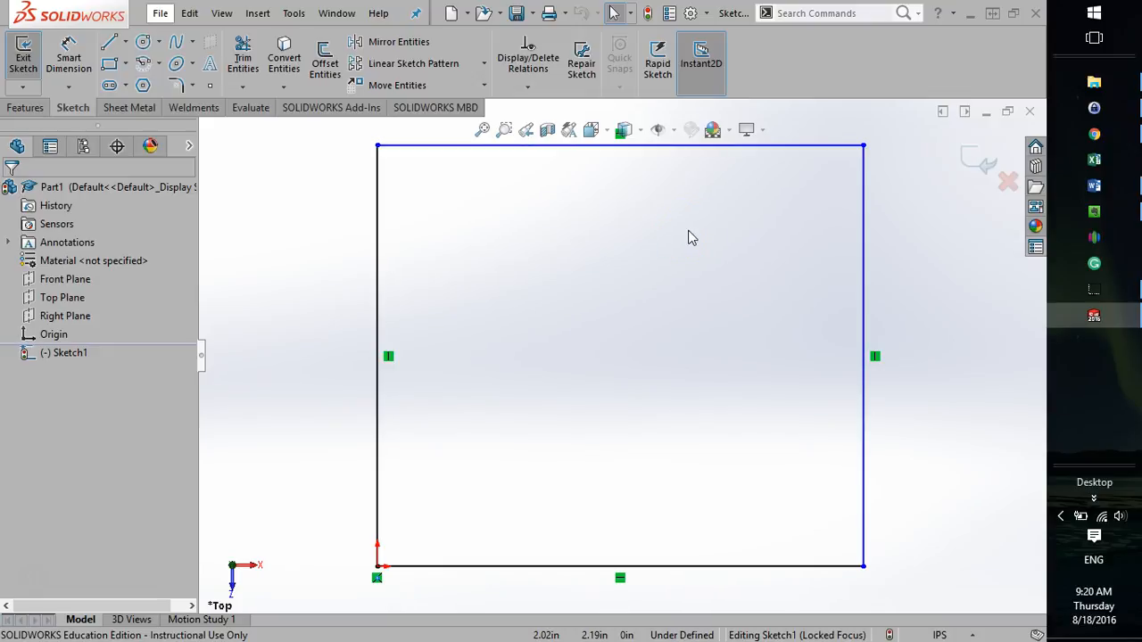
# Show the feature commands, view the sketch from the Left orientation, and return to the Normal To view.
pyautogui.click(25, 109)
pyautogui.scroll(3, 794, 474)
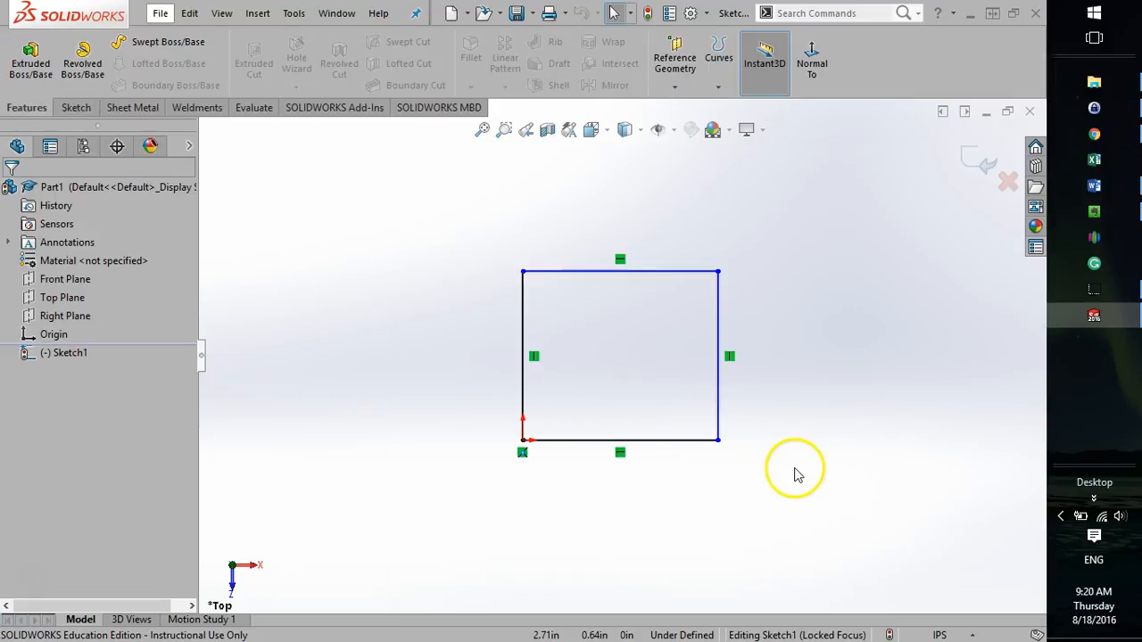
pyautogui.moveTo(592, 544); pyautogui.dragTo(584, 386, button='middle')
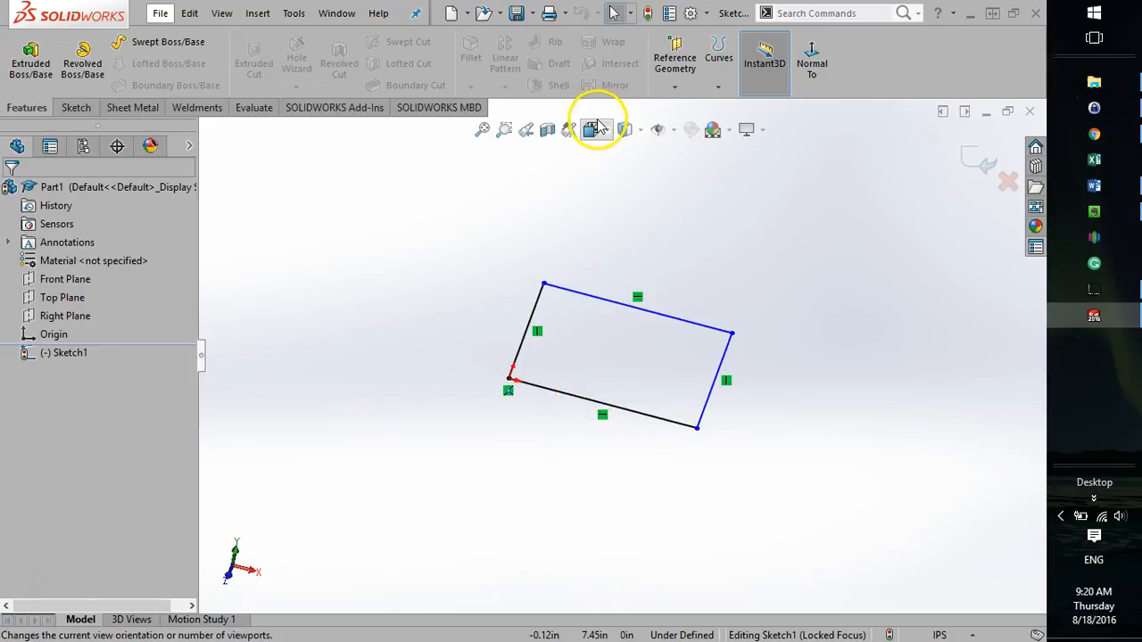
pyautogui.click(592, 129)
pyautogui.click(594, 203)
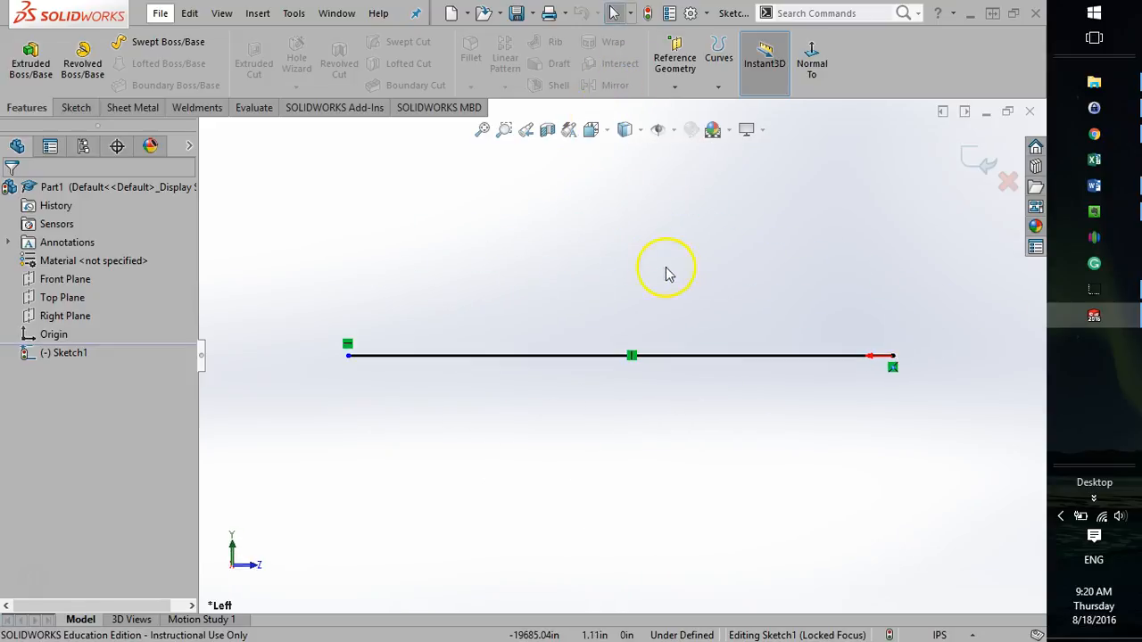
pyautogui.click(590, 132)
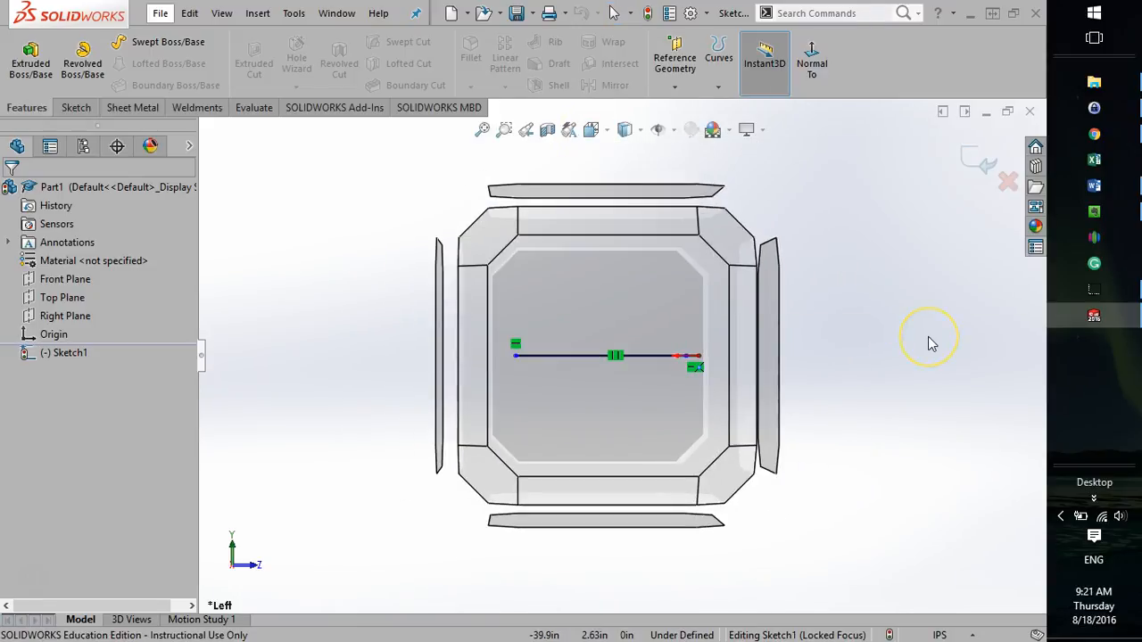
pyautogui.click(929, 338)
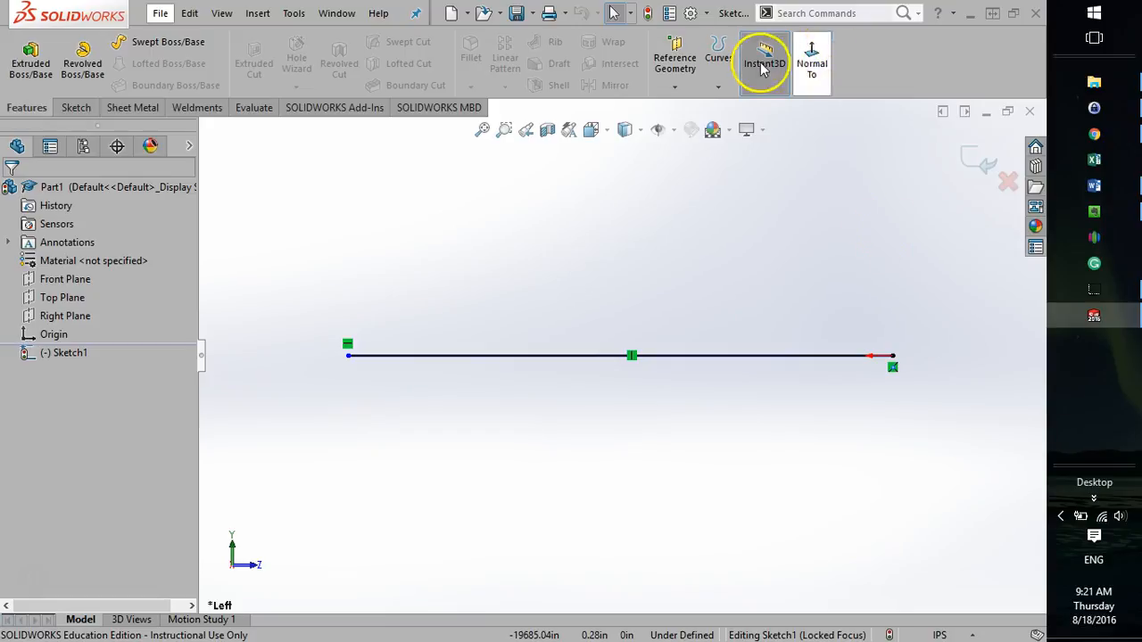
pyautogui.click(828, 62)
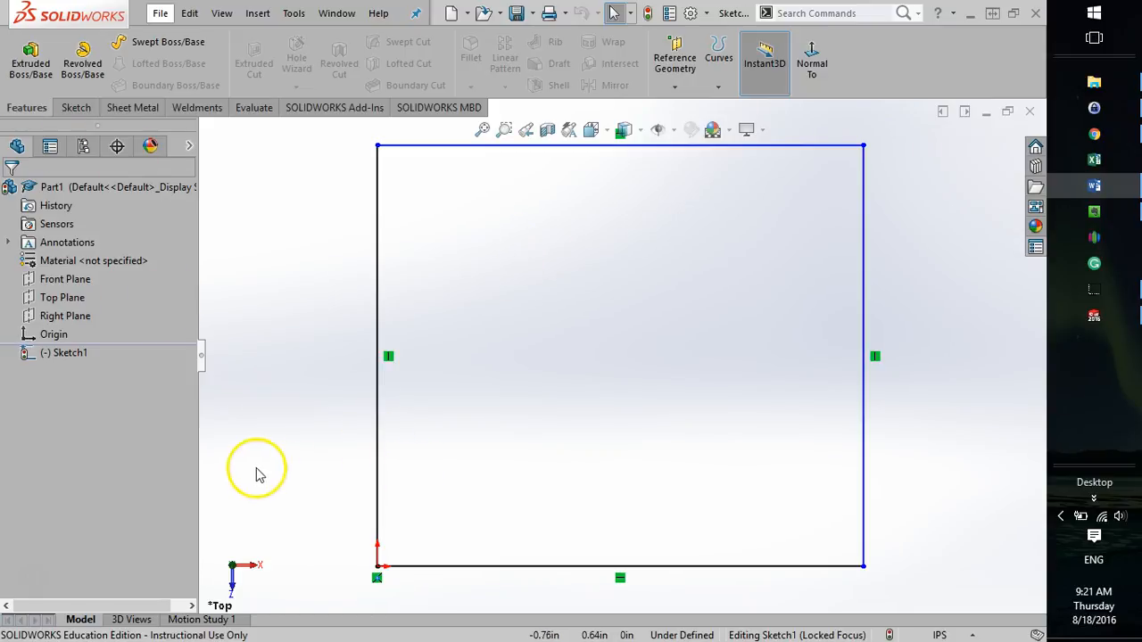
# Shrink the rectangle to about 1.69 in wide and 2.06 in high by moving its upper-right corner.
pyautogui.click(350, 494)
pyautogui.scroll(5, 384, 499)
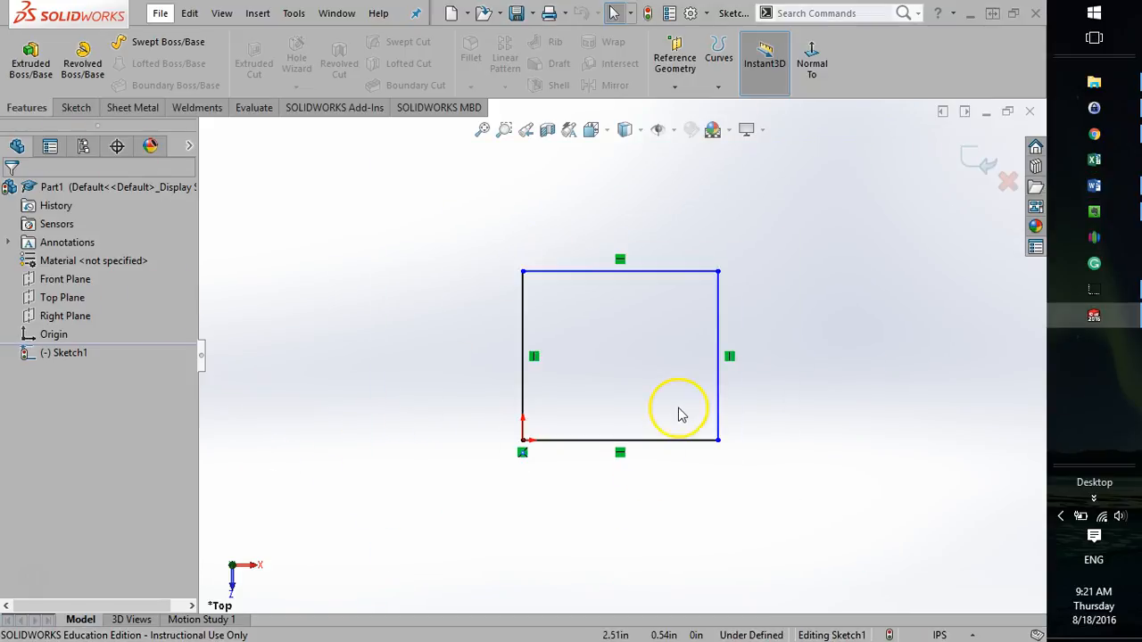
pyautogui.moveTo(717, 271); pyautogui.dragTo(629, 320)
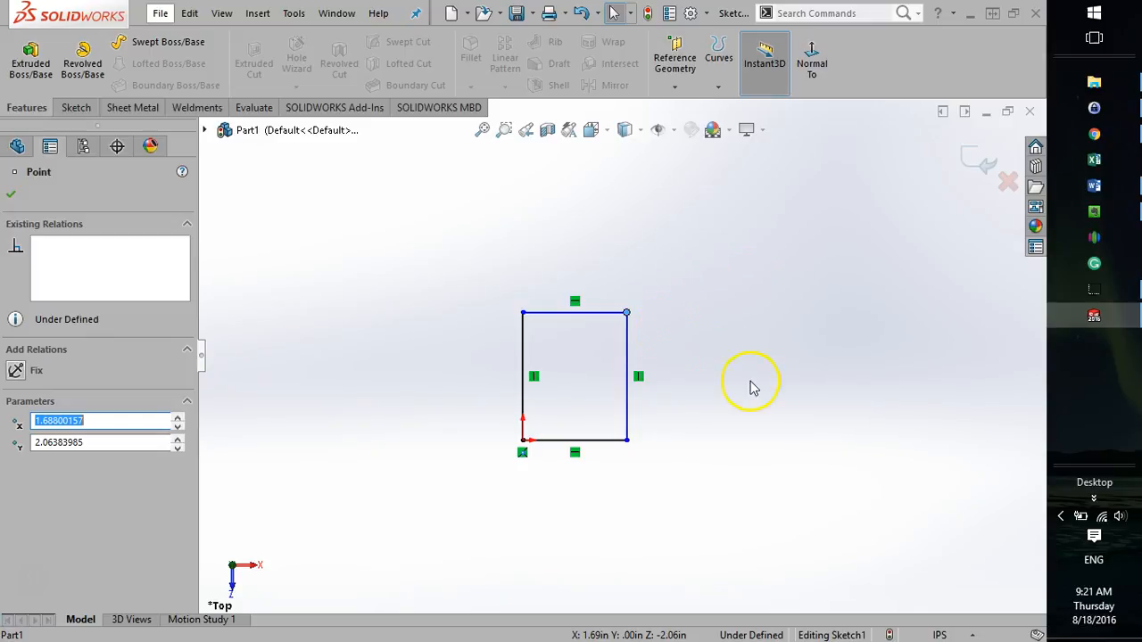
pyautogui.click(753, 388)
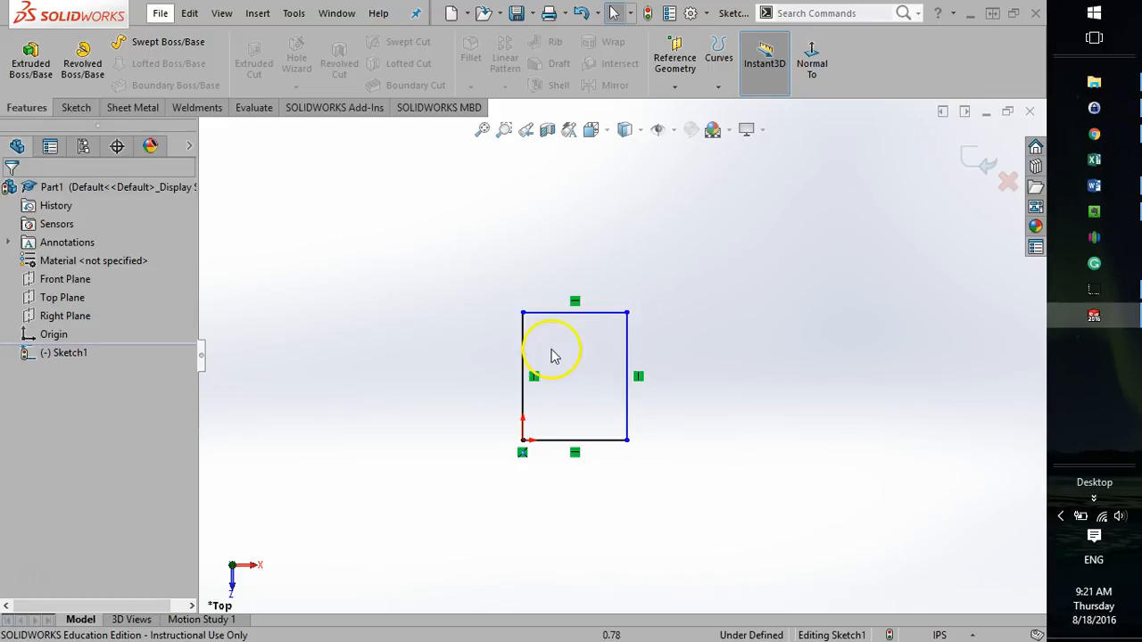
# Examine the relations, length and angle of the rectangle's upper horizontal line, and show the sketch commands.
pyautogui.click(557, 314)
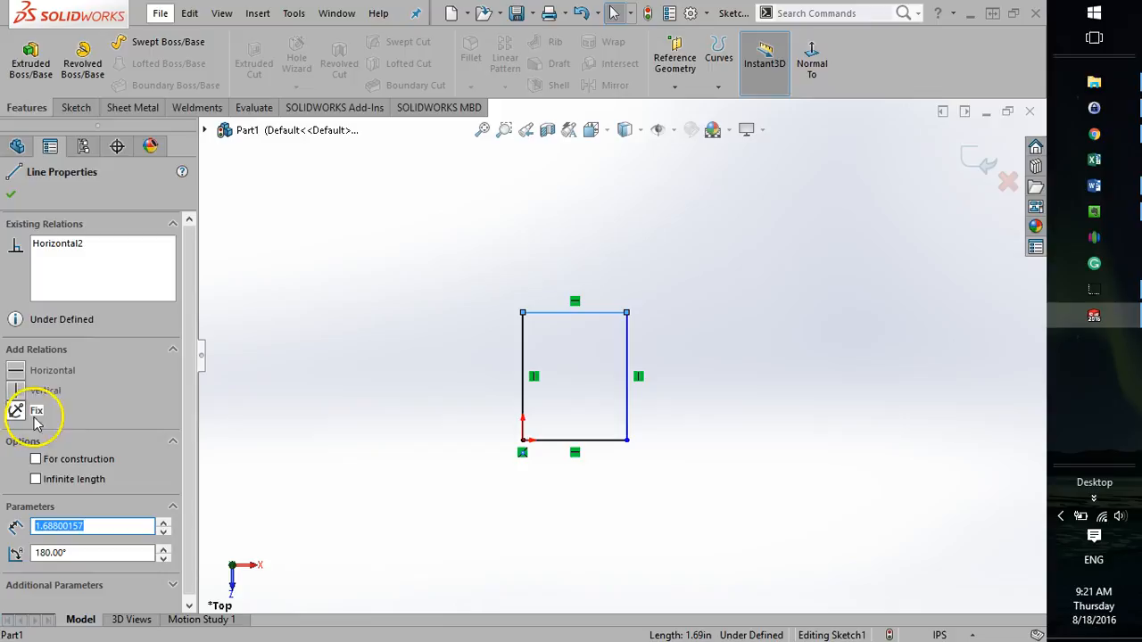
pyautogui.moveTo(196, 315); pyautogui.dragTo(188, 336)
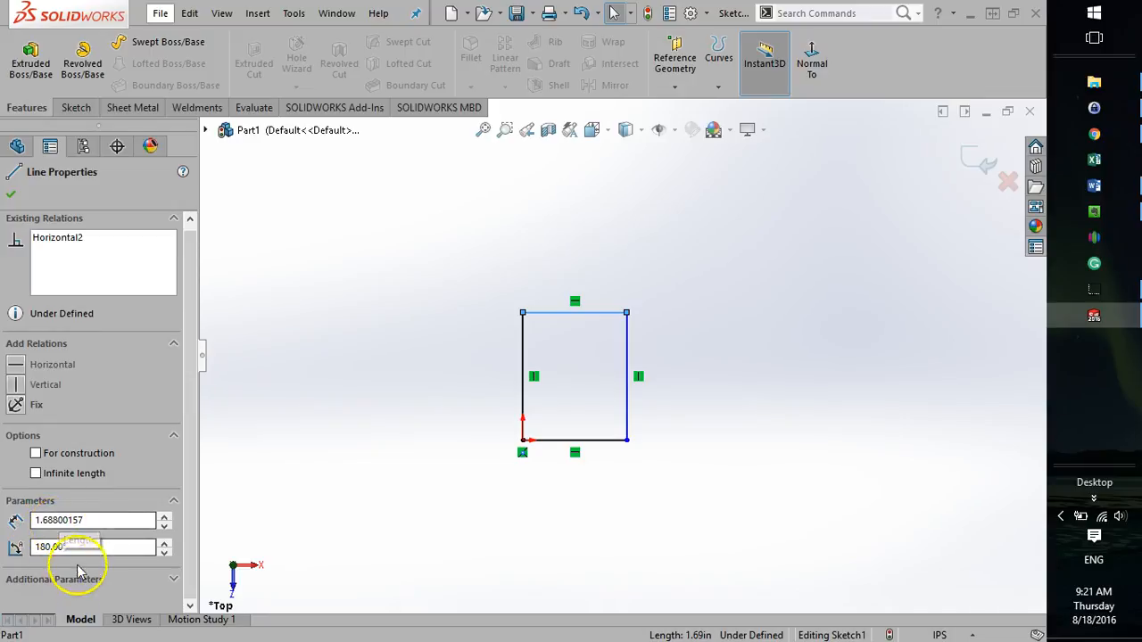
pyautogui.click(428, 352)
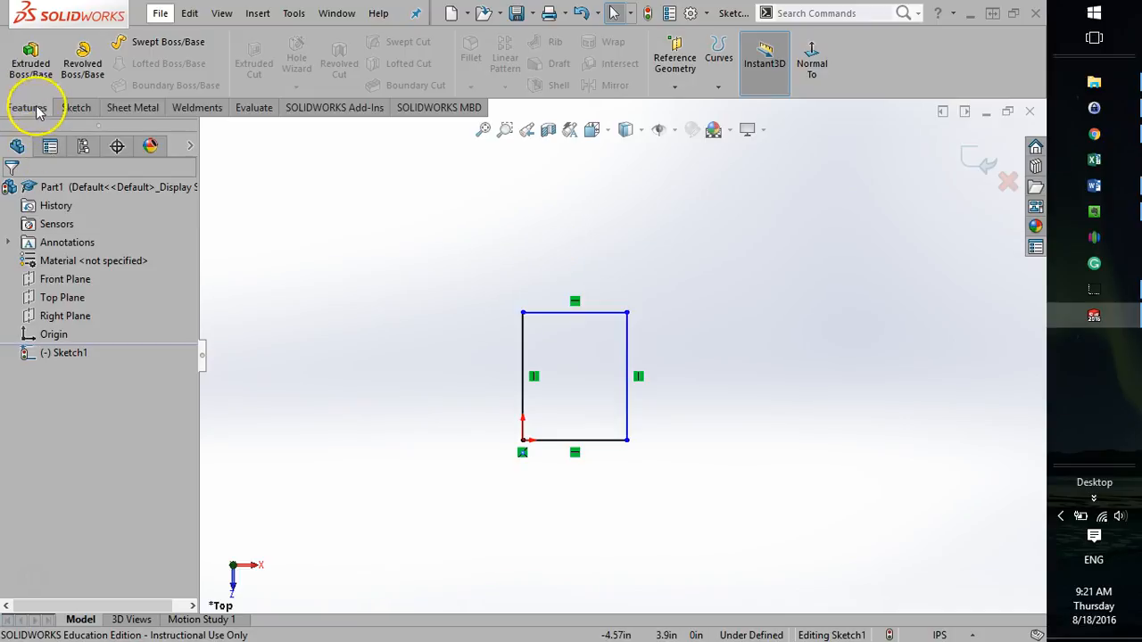
pyautogui.click(71, 108)
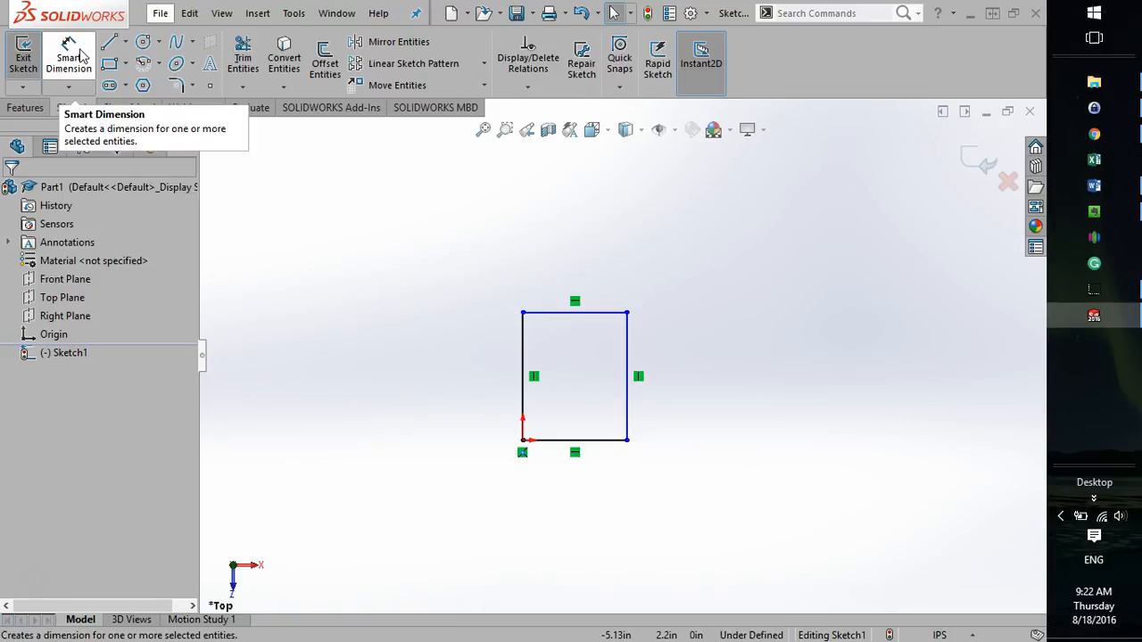
pyautogui.click(584, 312)
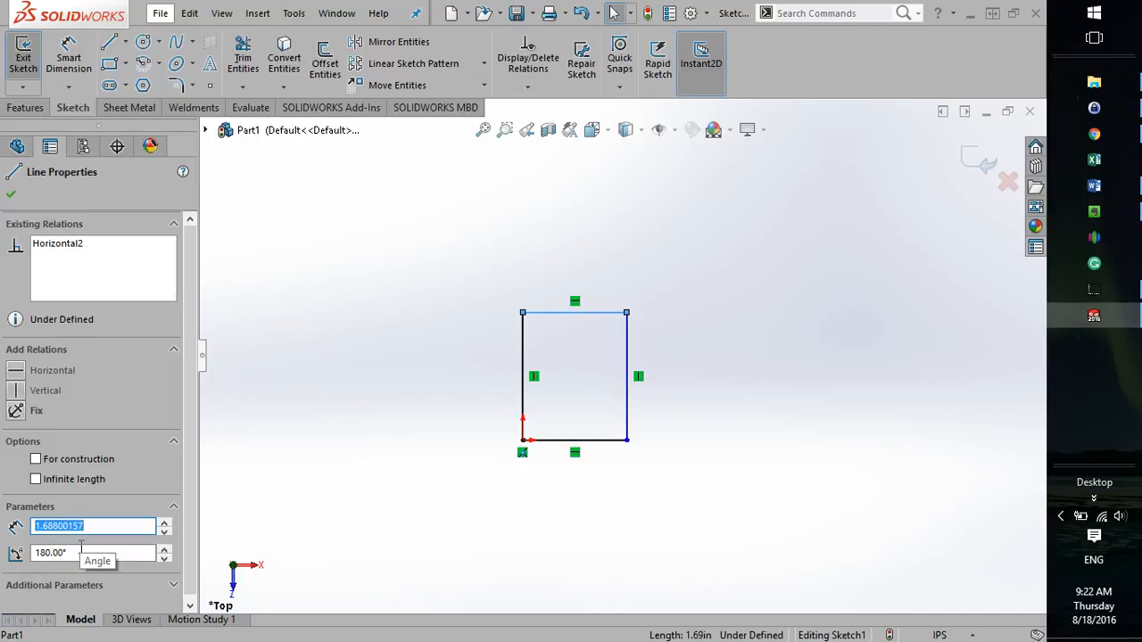
pyautogui.click(428, 390)
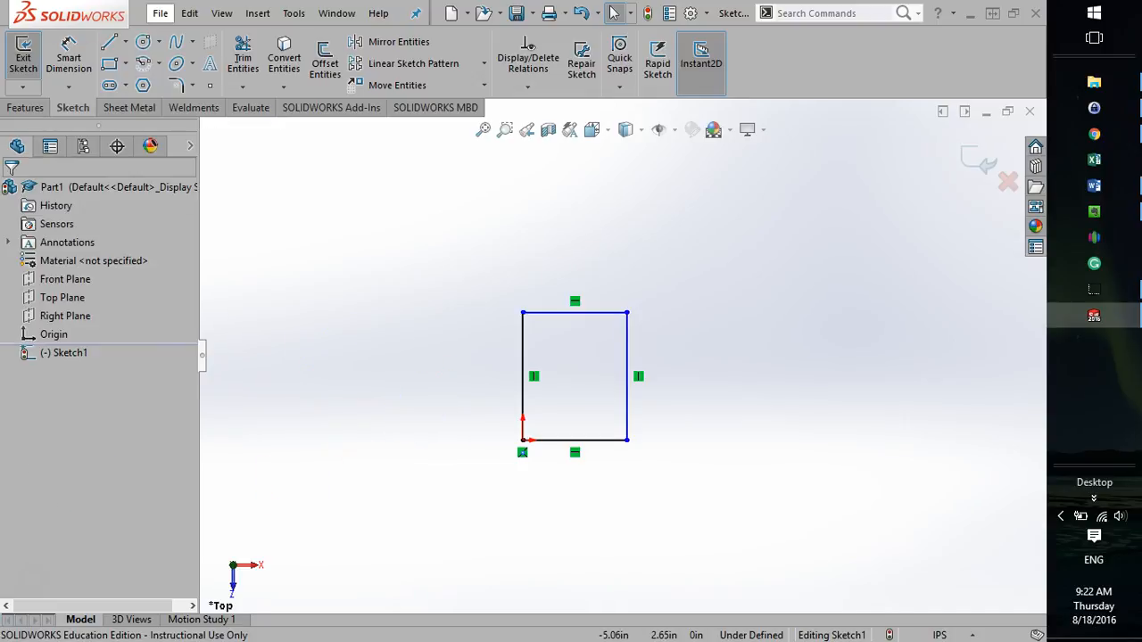
# Dimension the rectangle's upper horizontal line to 2.5 in and exit Smart Dimension.
pyautogui.click(79, 64)
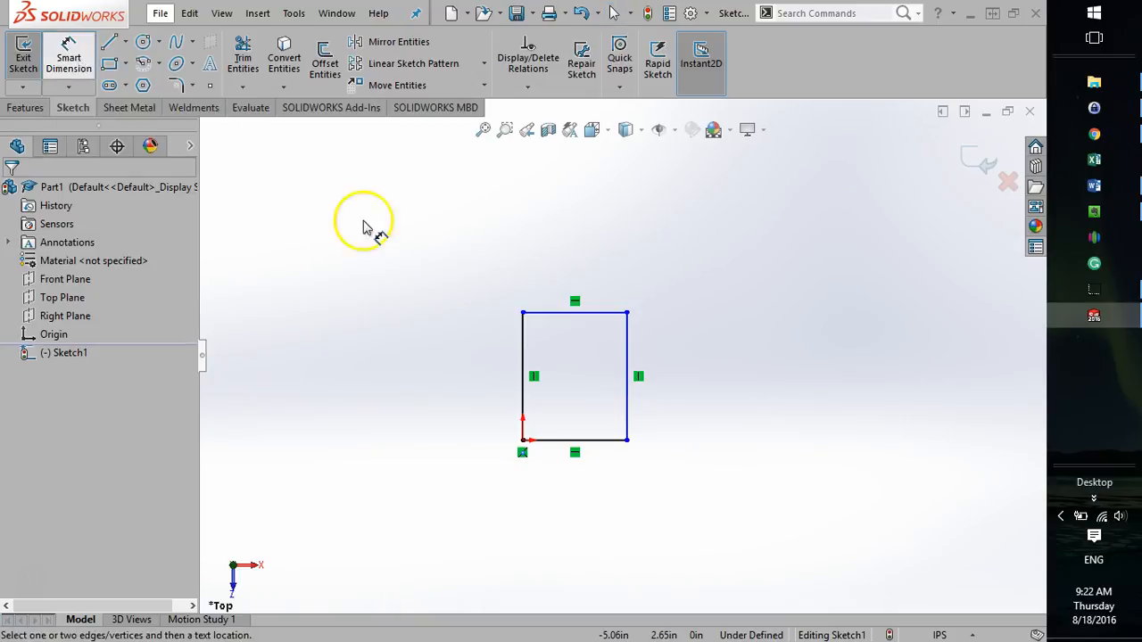
pyautogui.click(608, 318)
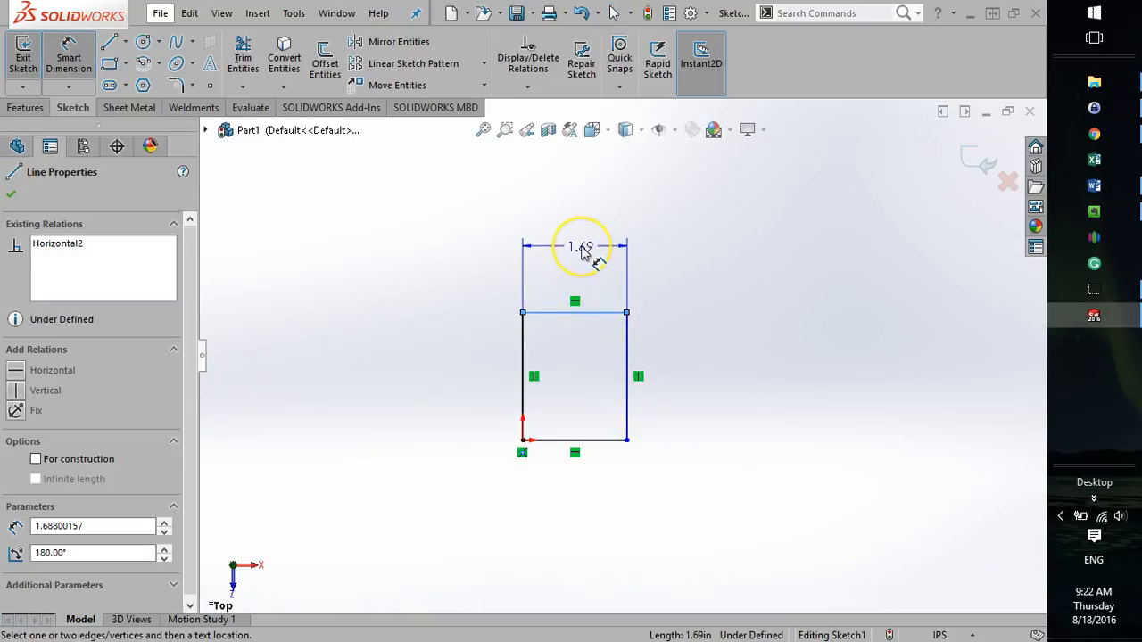
pyautogui.click(581, 251)
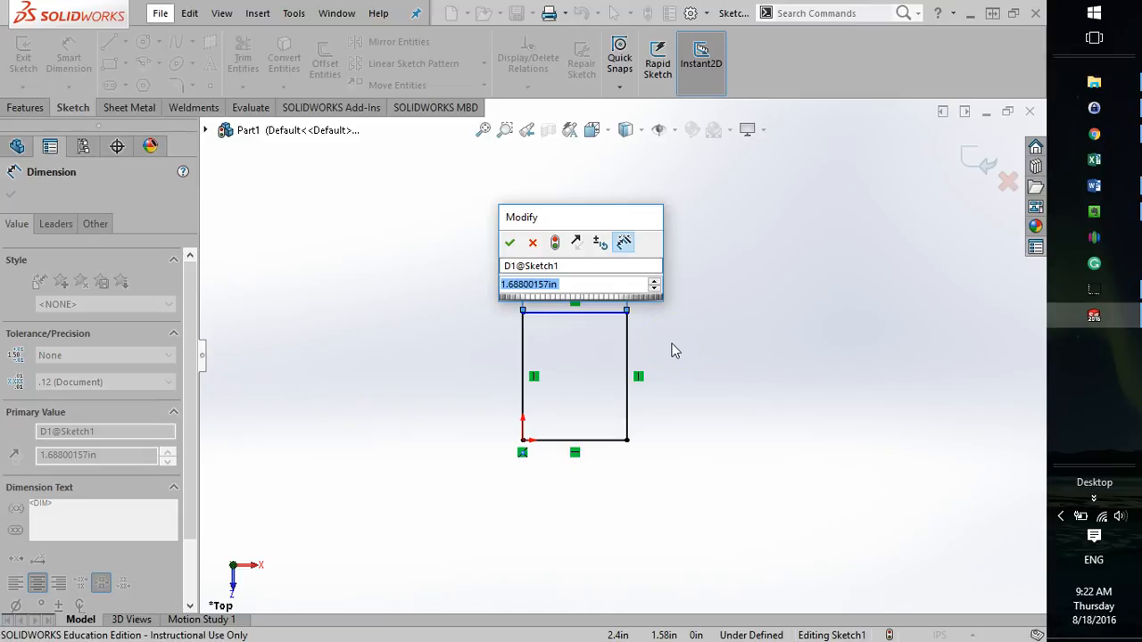
pyautogui.write('2.5')
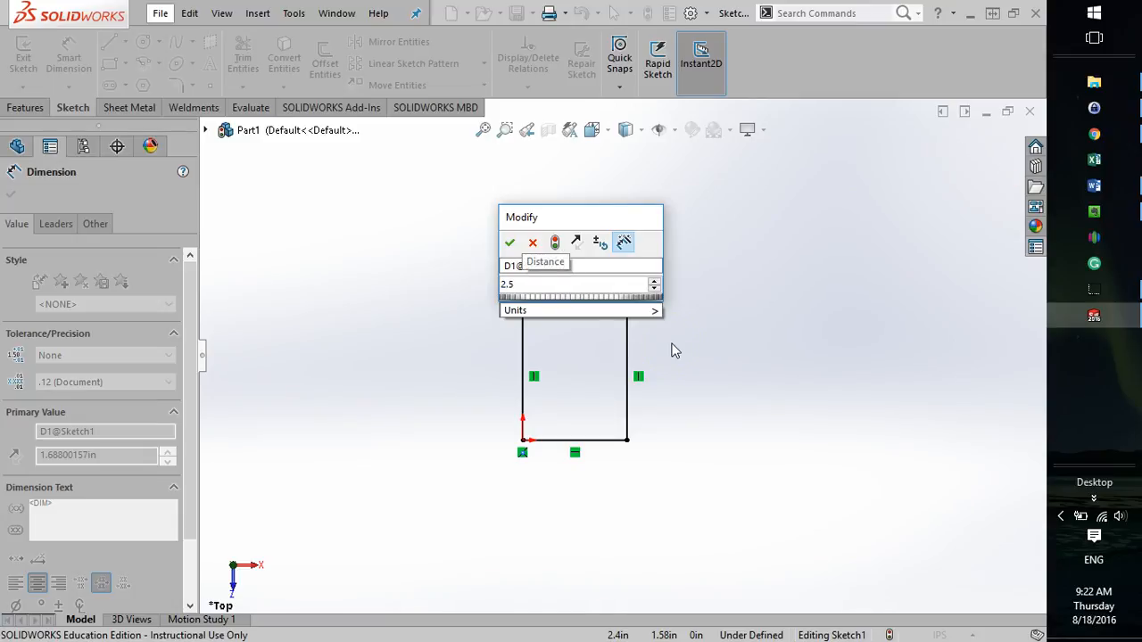
pyautogui.press('Return')
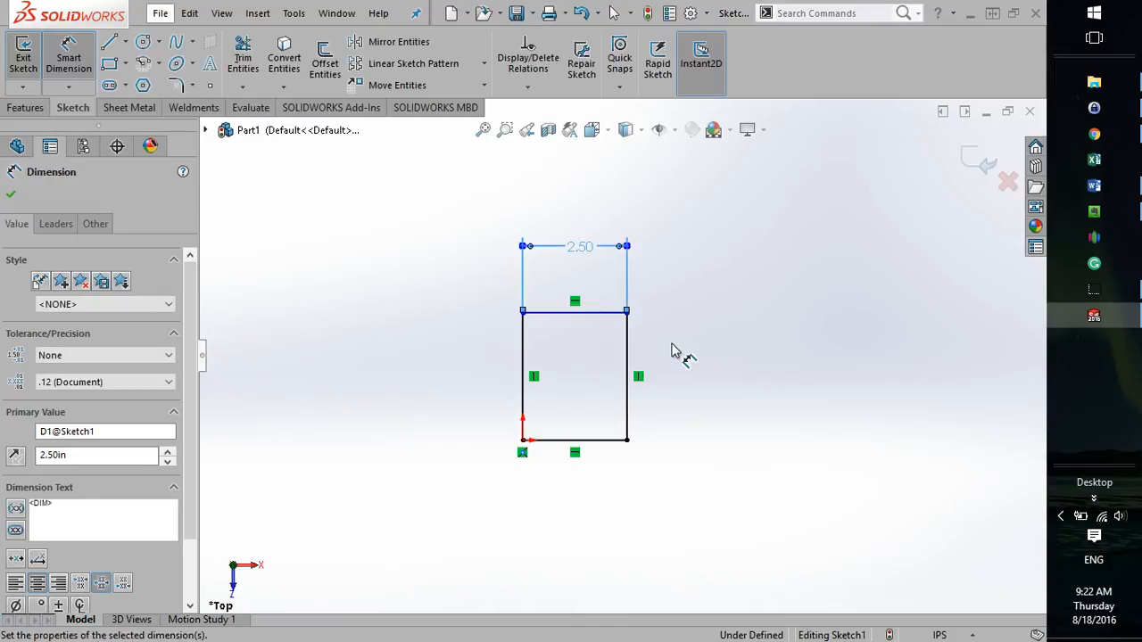
pyautogui.click(674, 351)
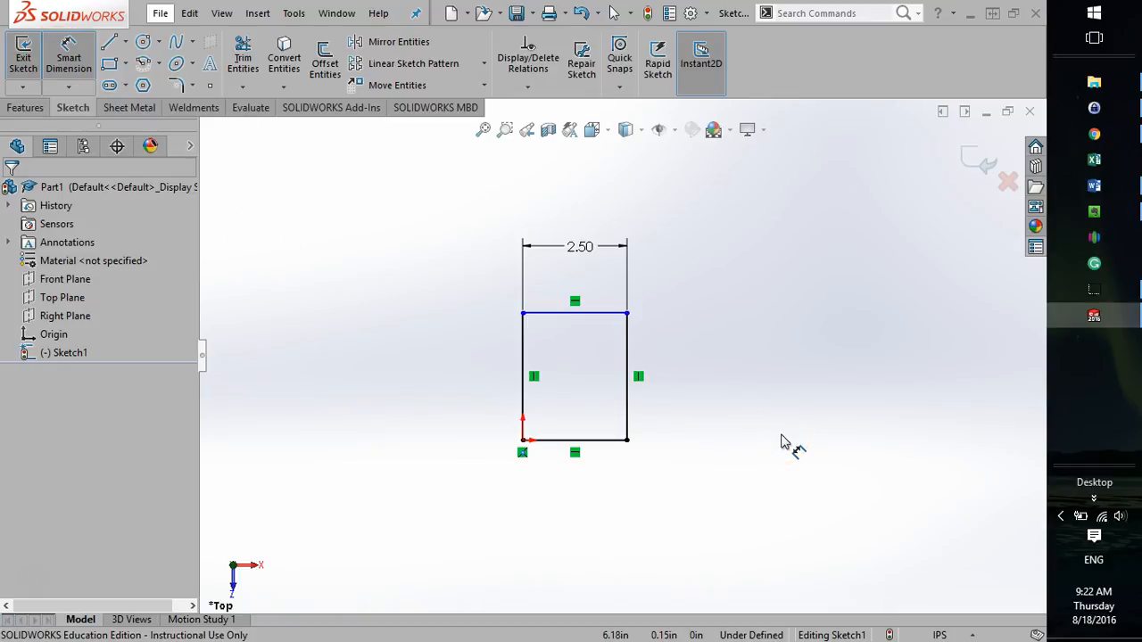
pyautogui.click(465, 385)
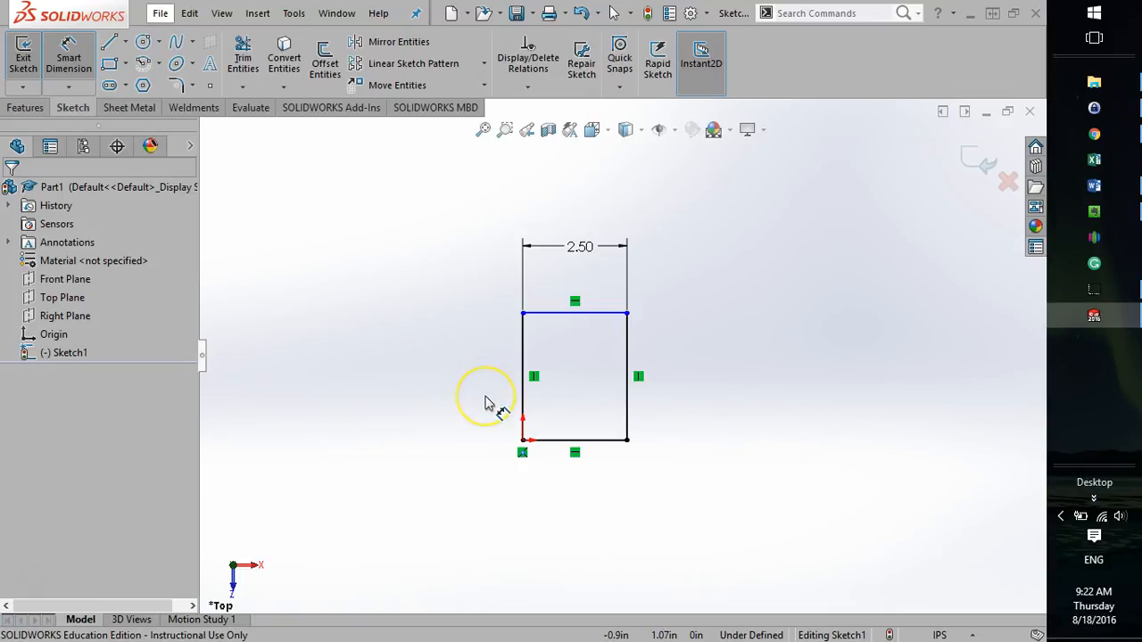
pyautogui.click(69, 58)
pyautogui.click(419, 423)
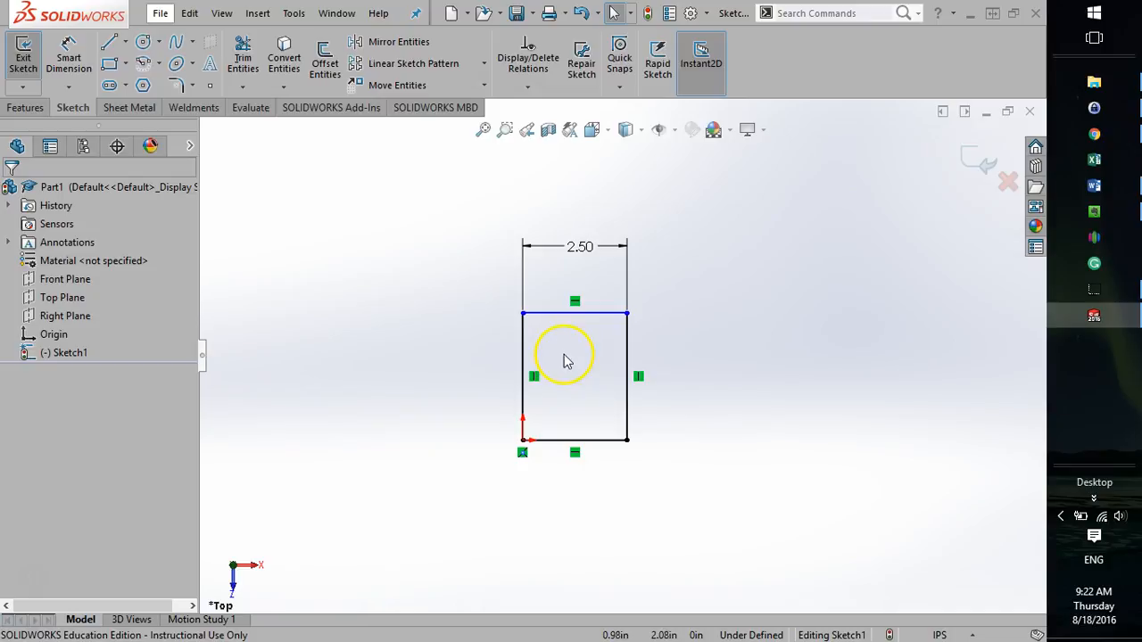
pyautogui.click(69, 55)
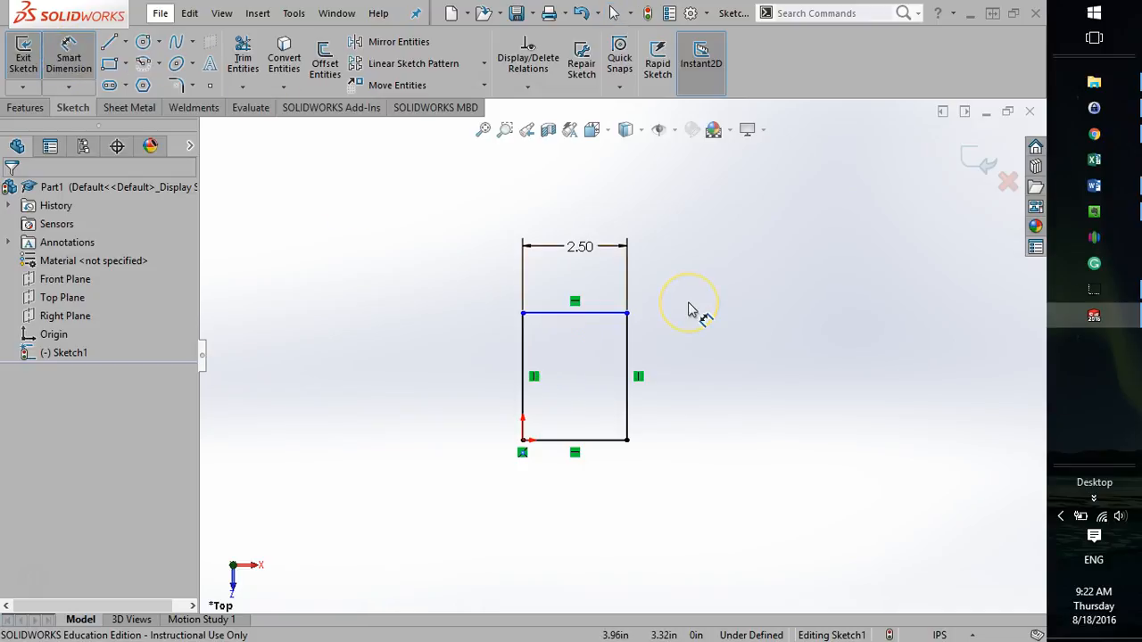
pyautogui.click(727, 382)
pyautogui.press('Escape')
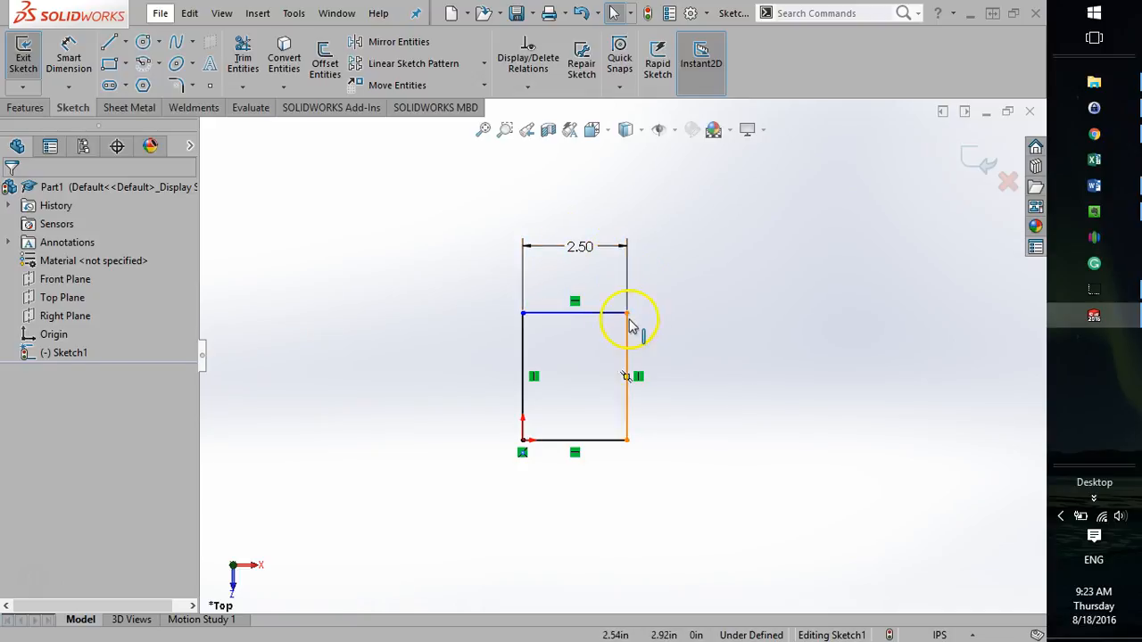
# Move the rectangle's upper-right corner to make the rectangle about 2.41 in high.
pyautogui.moveTo(627, 321); pyautogui.dragTo(720, 327)
pyautogui.click(671, 395)
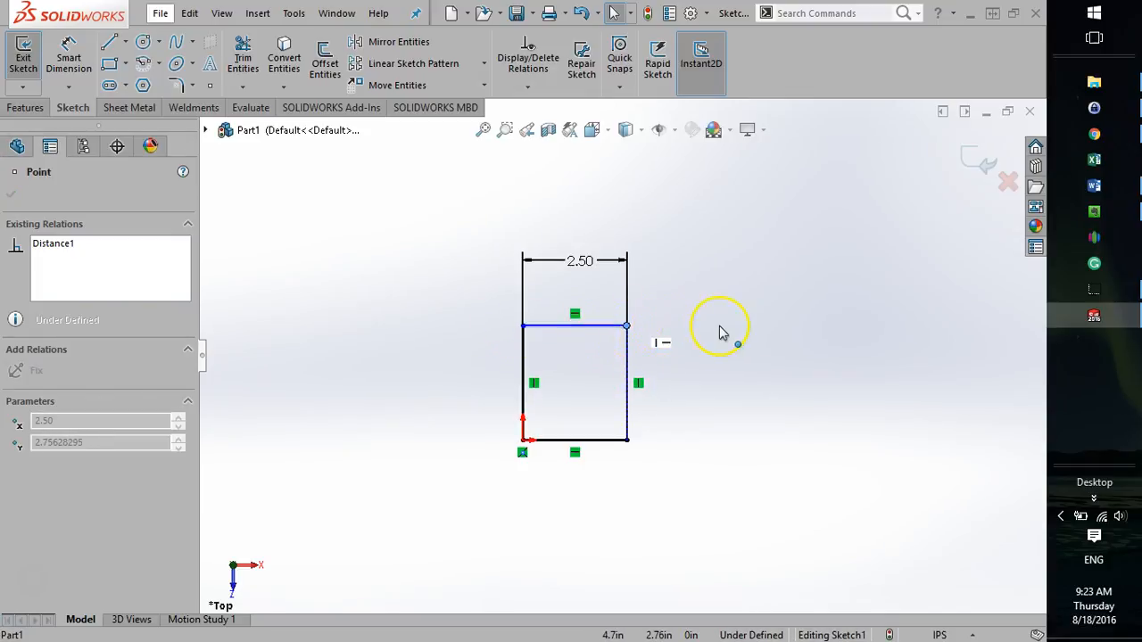
pyautogui.moveTo(627, 325)
pyautogui.mouseDown()
pyautogui.moveTo(622, 308)
pyautogui.moveTo(677, 313)
pyautogui.moveTo(527, 319)
pyautogui.moveTo(684, 318)
pyautogui.moveTo(630, 378)
pyautogui.moveTo(630, 327)
pyautogui.mouseUp()
pyautogui.click(790, 397)
pyautogui.click(730, 419)
pyautogui.scroll(-2, 673, 295)
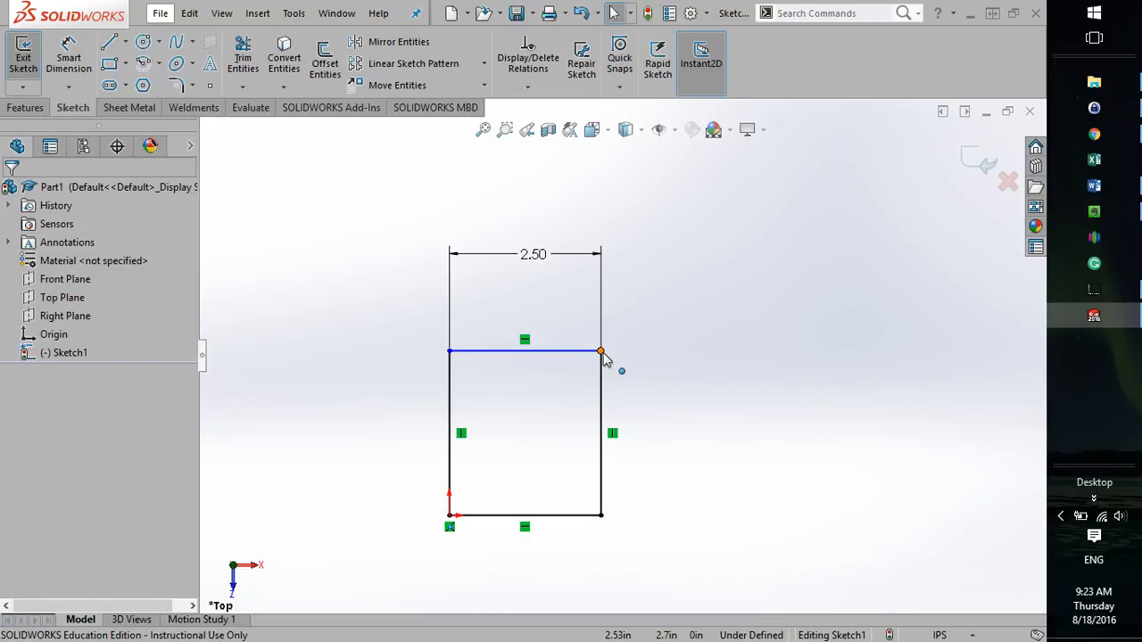
pyautogui.moveTo(603, 353); pyautogui.dragTo(253, 370)
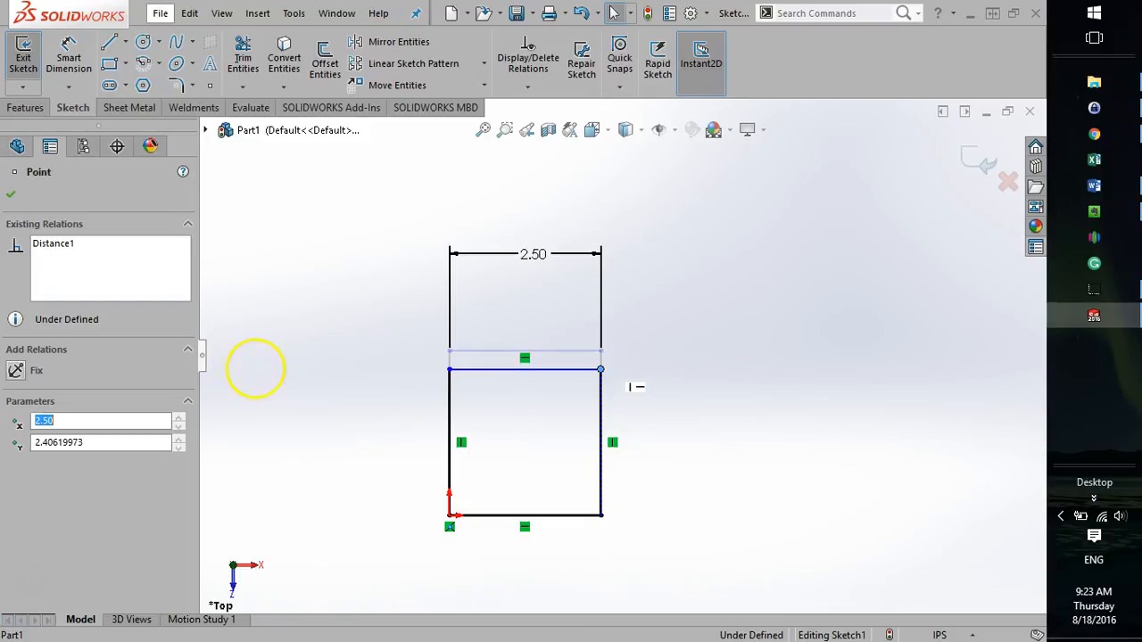
pyautogui.click(861, 497)
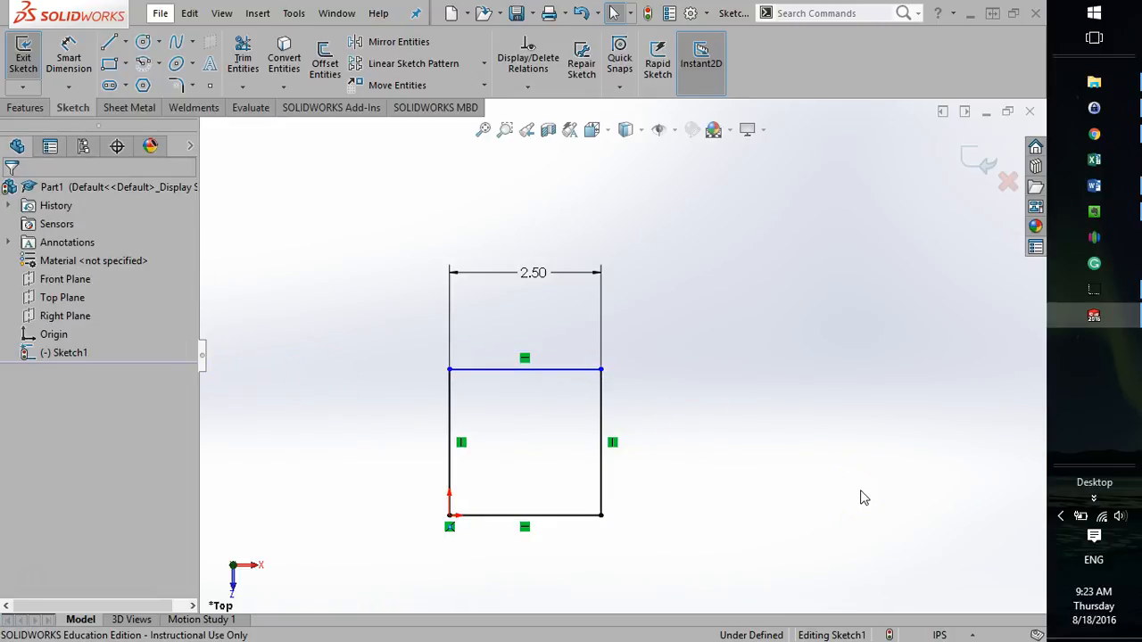
# Change the rectangle's width dimension to 3 in.
pyautogui.doubleClick(540, 279)
pyautogui.write('3')
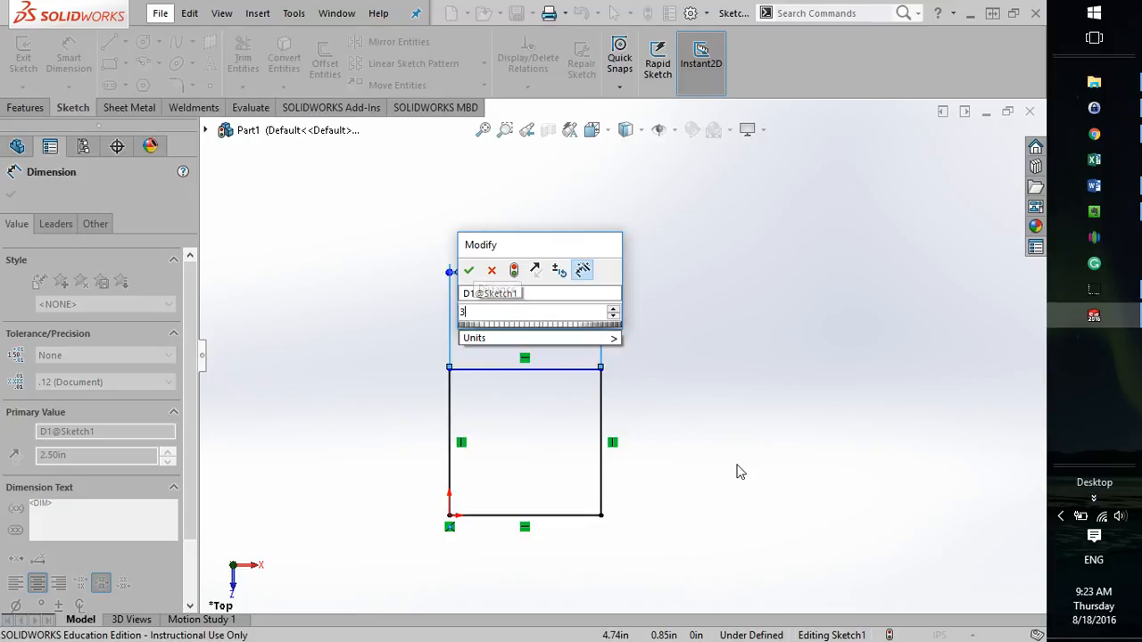
pyautogui.press('Return')
pyautogui.press('Escape')
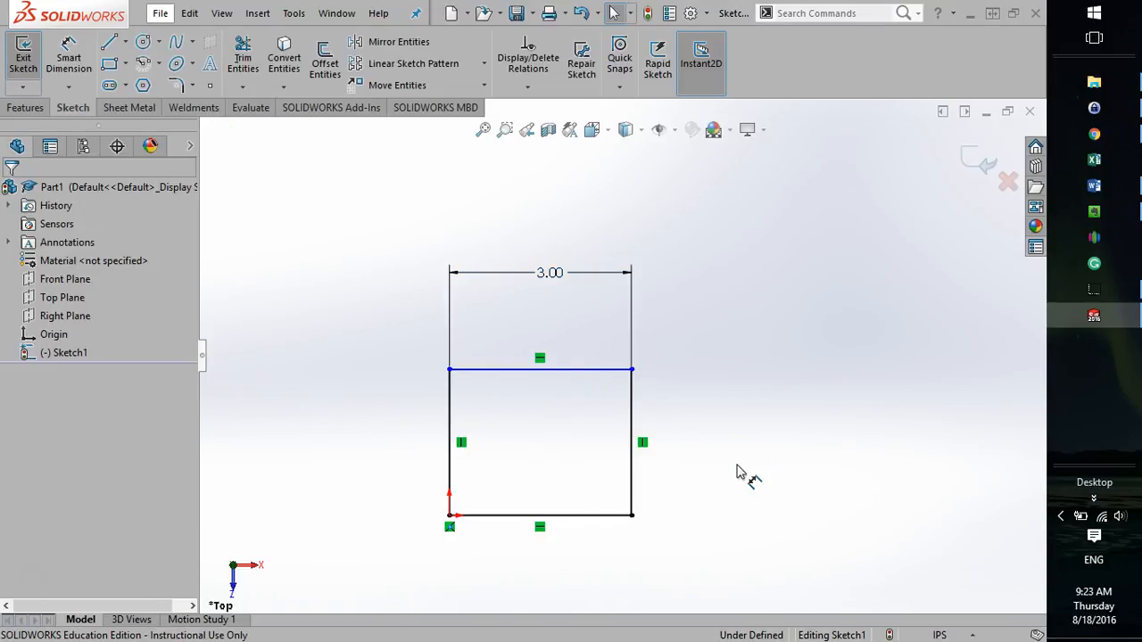
# Move the rectangle's upper-right corner slightly upward to make the rectangle about 2.50 in high.
pyautogui.click(737, 479)
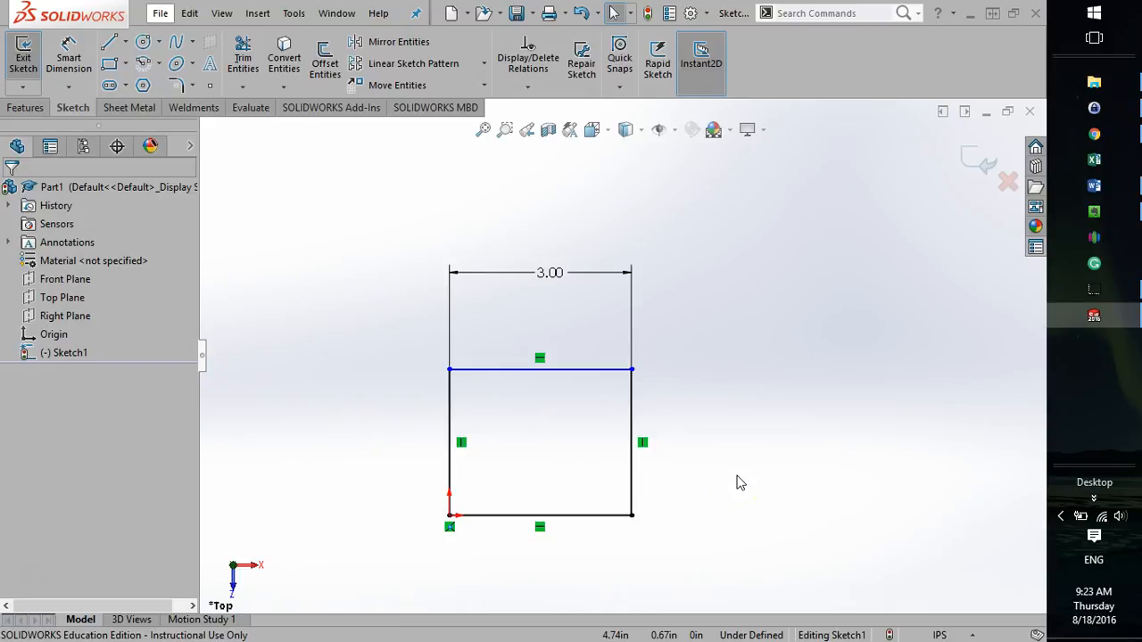
pyautogui.click(768, 495)
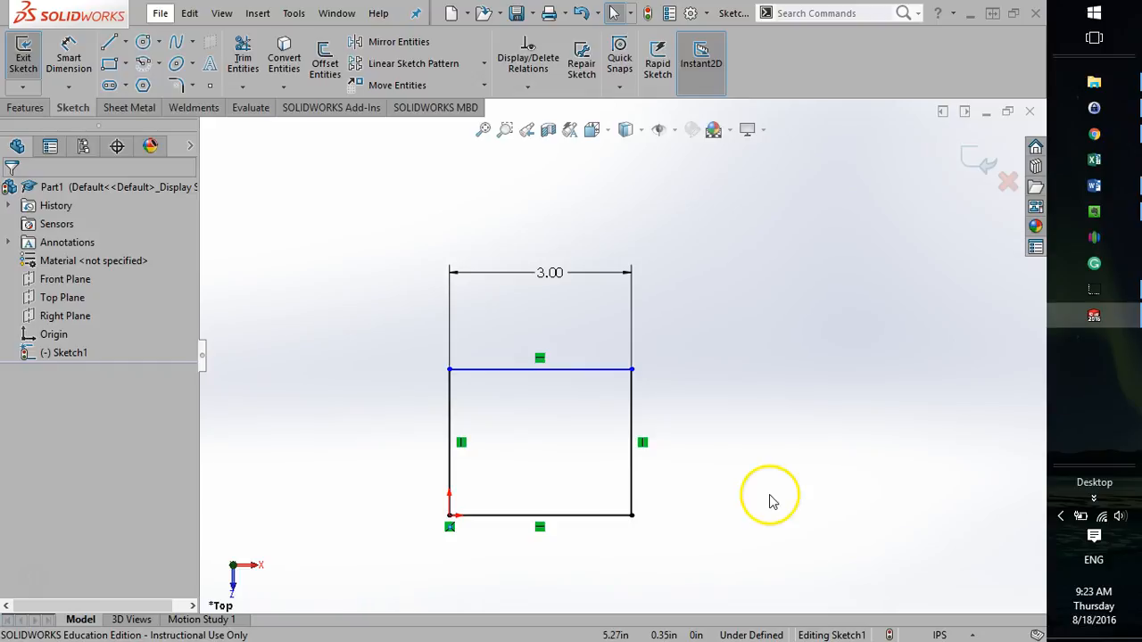
pyautogui.click(748, 470)
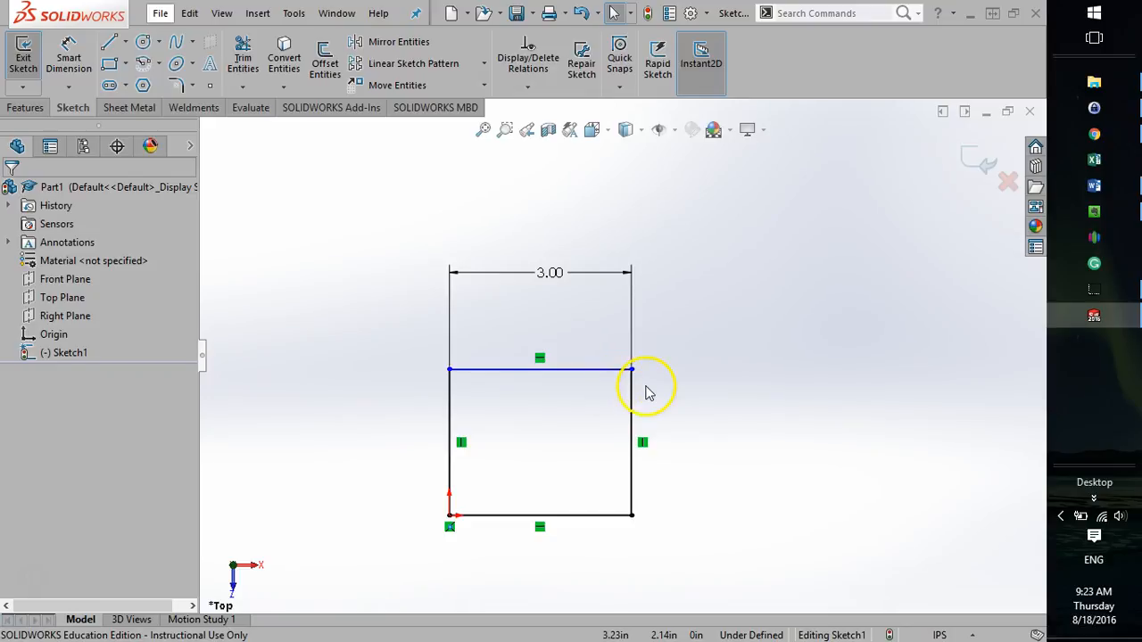
pyautogui.moveTo(616, 375)
pyautogui.mouseDown()
pyautogui.moveTo(609, 404)
pyautogui.moveTo(613, 370)
pyautogui.mouseUp()
pyautogui.click(702, 448)
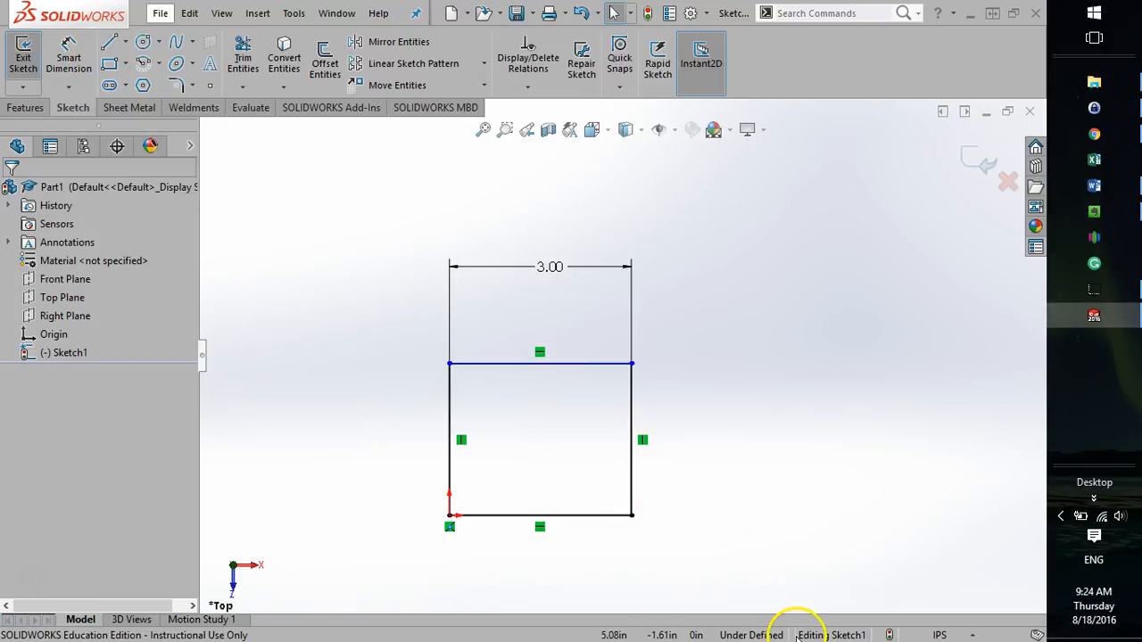
# Dimension the rectangle's right vertical line to 1.5 in and exit Smart Dimension.
pyautogui.click(69, 49)
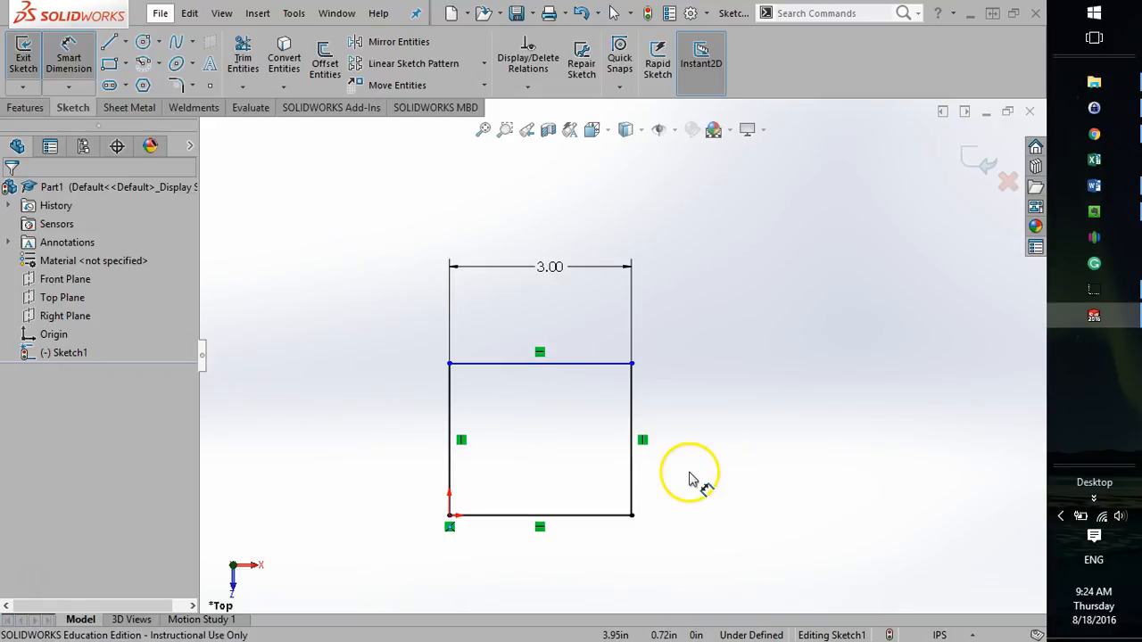
pyautogui.click(632, 466)
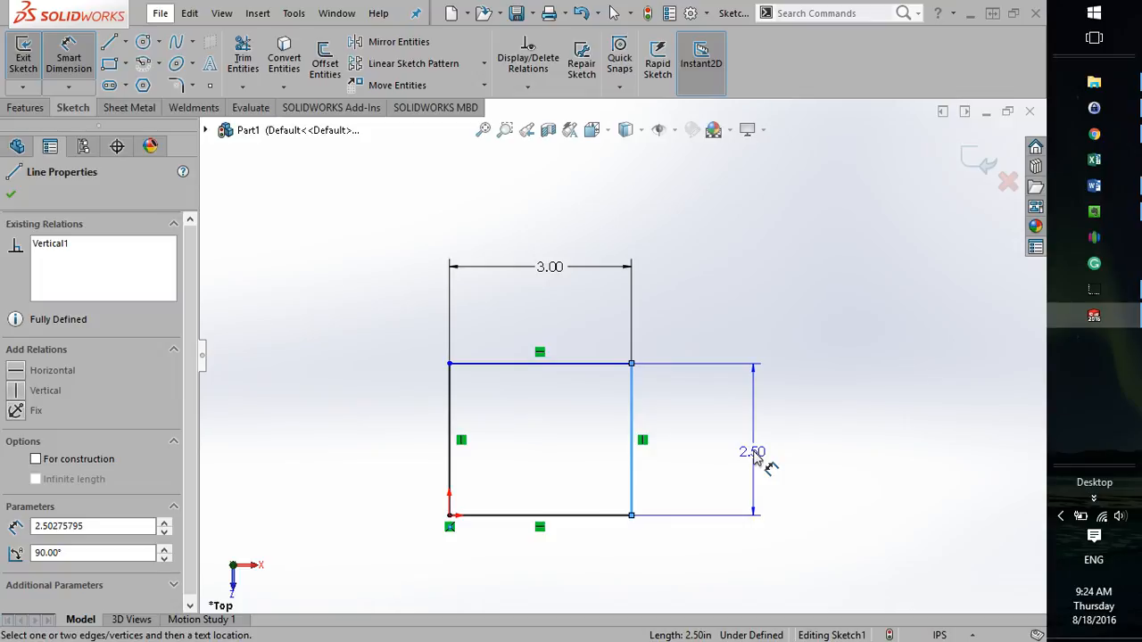
pyautogui.click(755, 456)
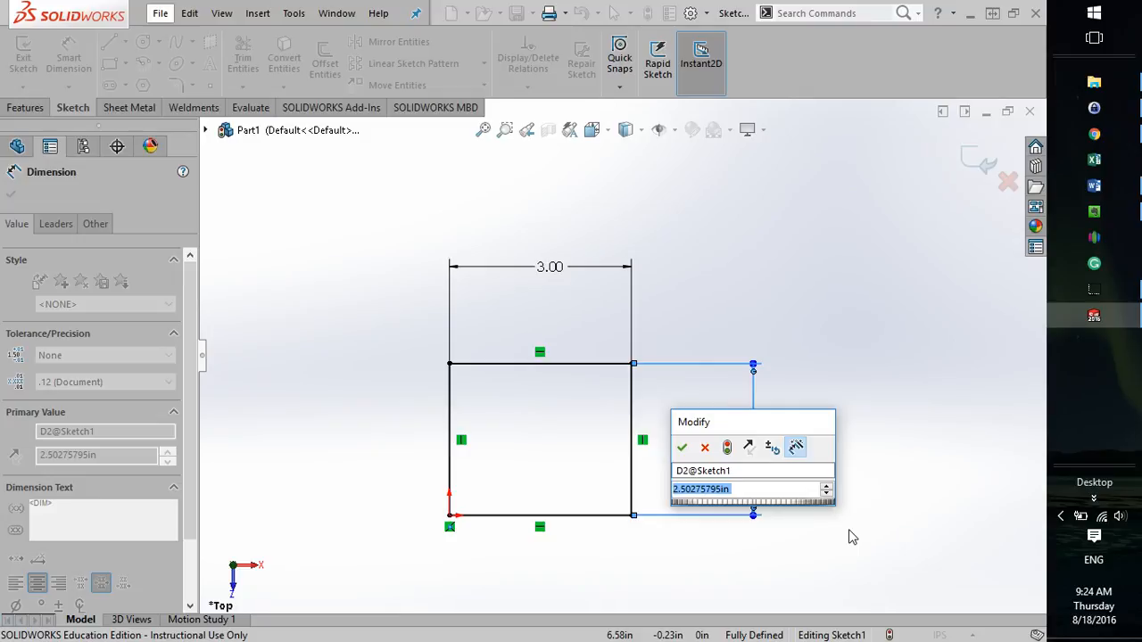
pyautogui.write('1.5')
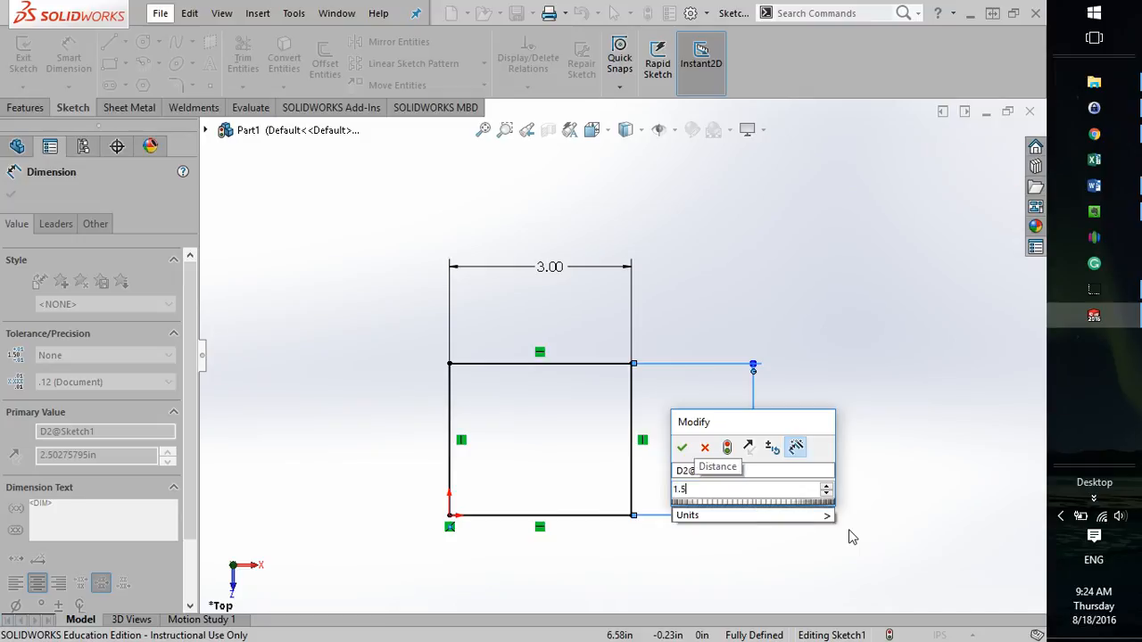
pyautogui.press('Return')
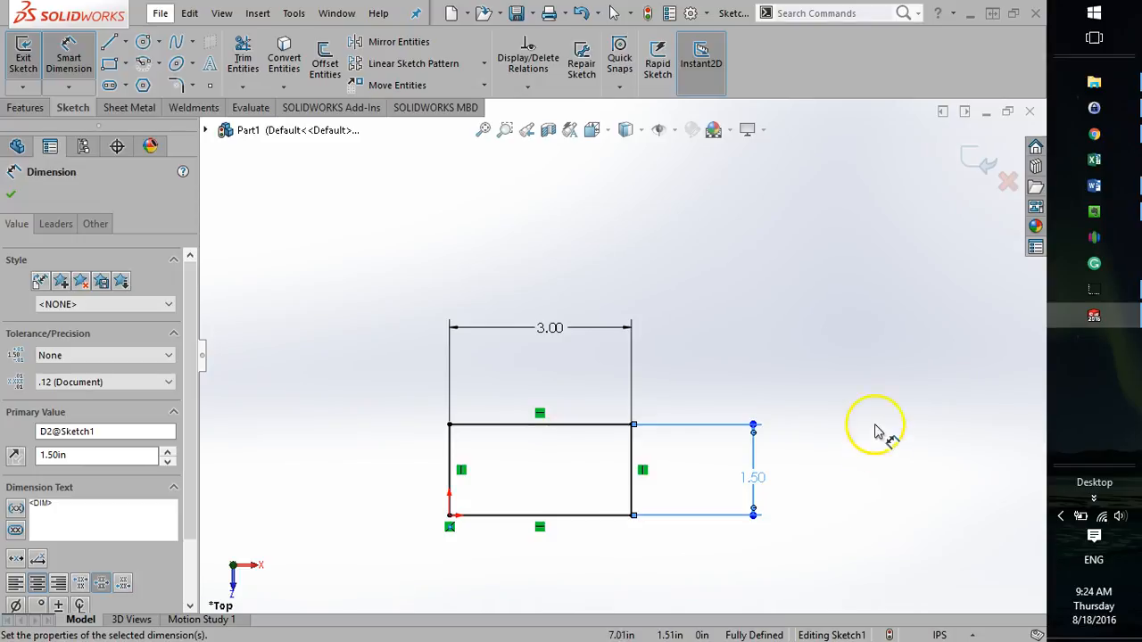
pyautogui.click(777, 408)
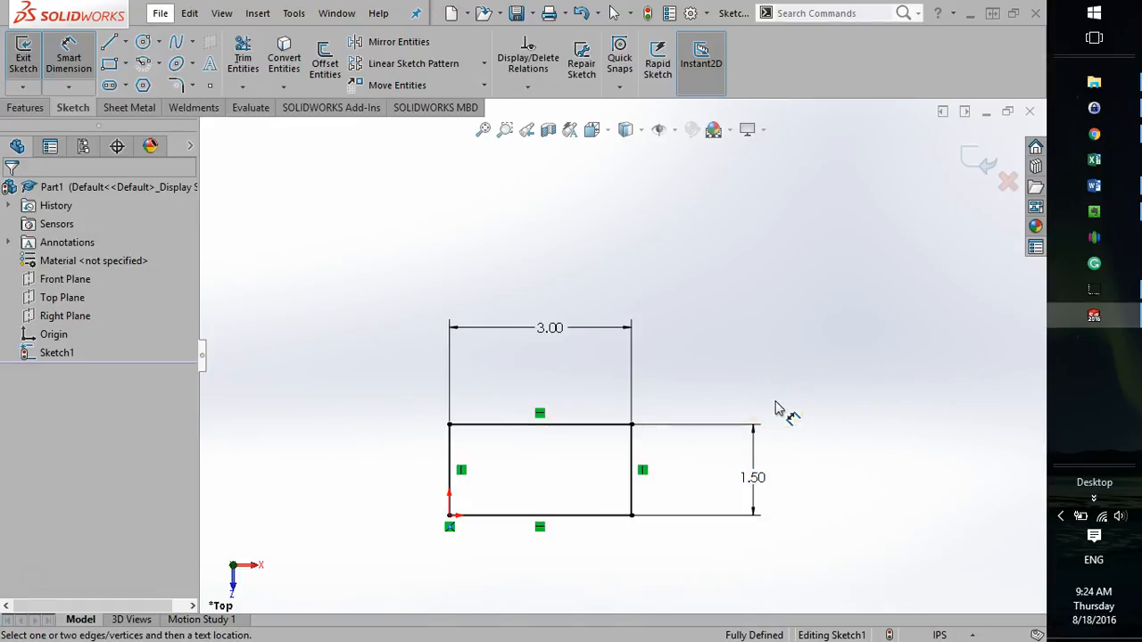
pyautogui.click(721, 345)
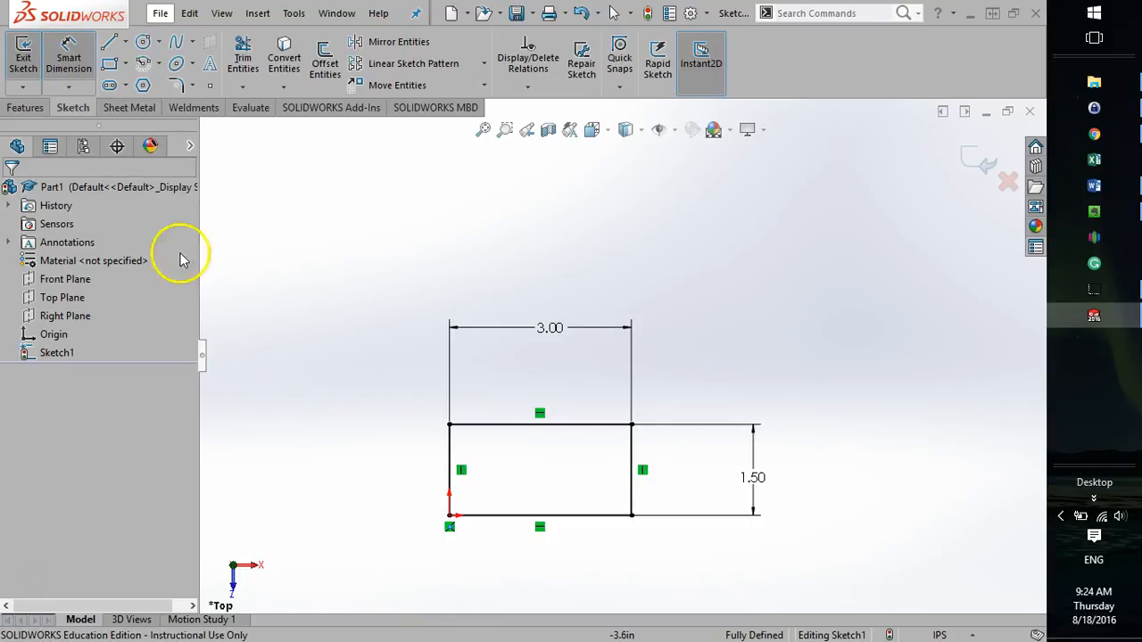
pyautogui.click(71, 54)
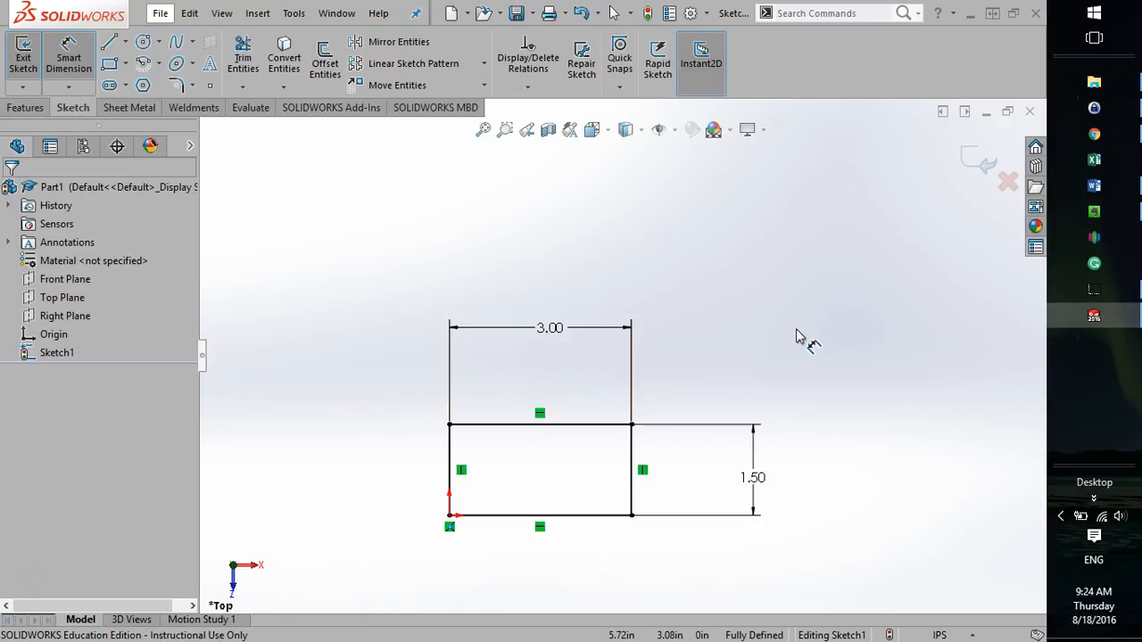
pyautogui.press('Escape')
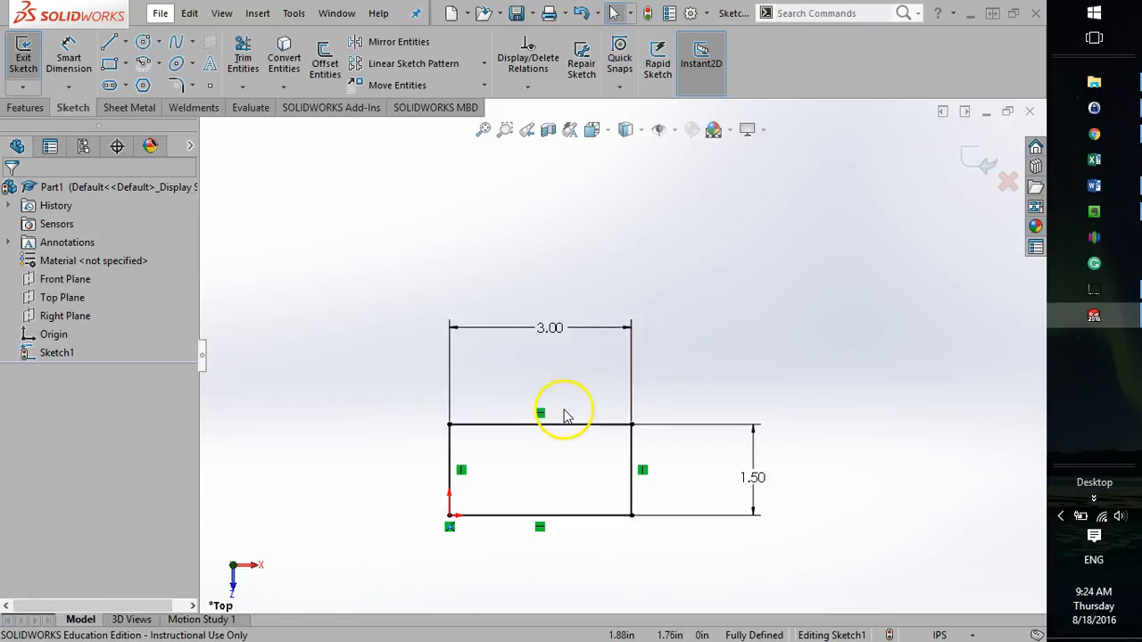
# Try to move the rectangle's upper-right corner and examine its relations and coordinates.
pyautogui.click(632, 425)
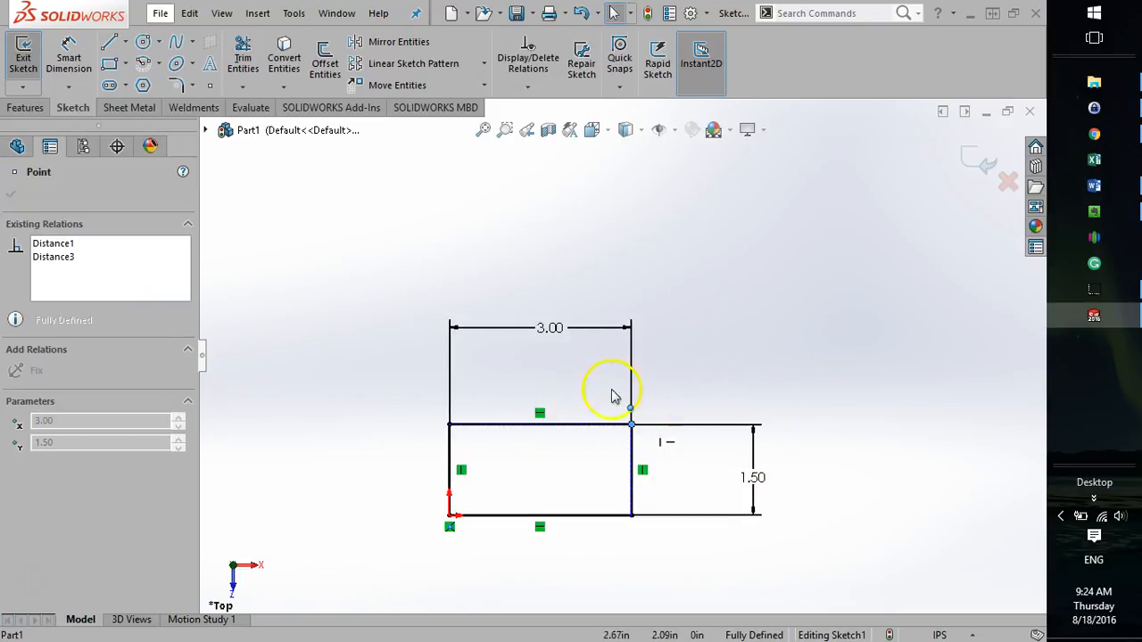
pyautogui.click(740, 372)
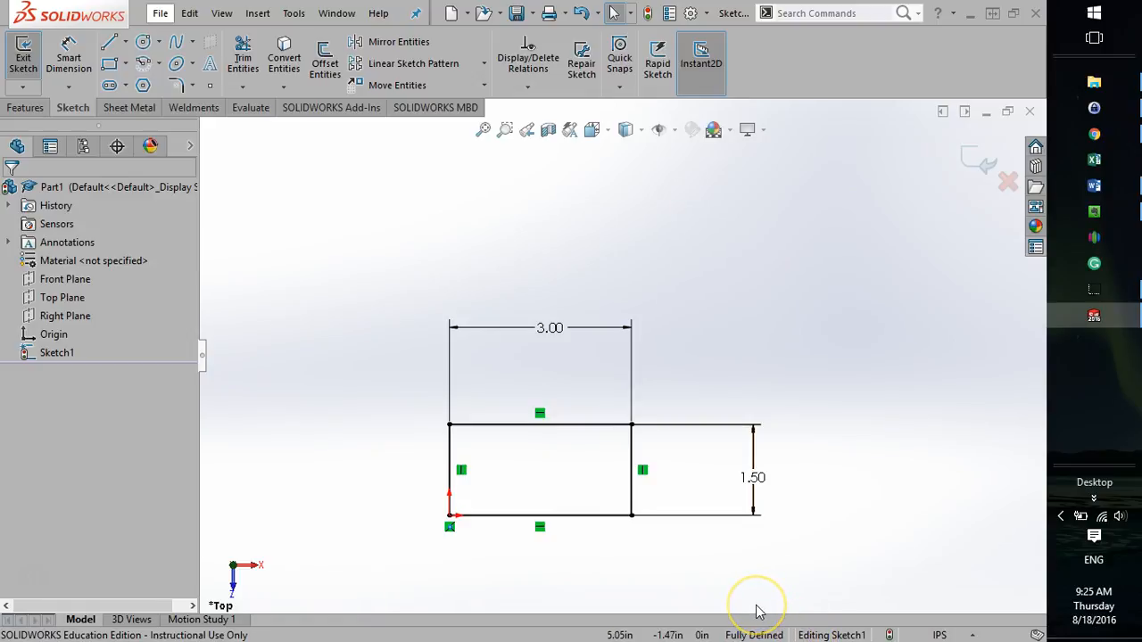
pyautogui.click(581, 380)
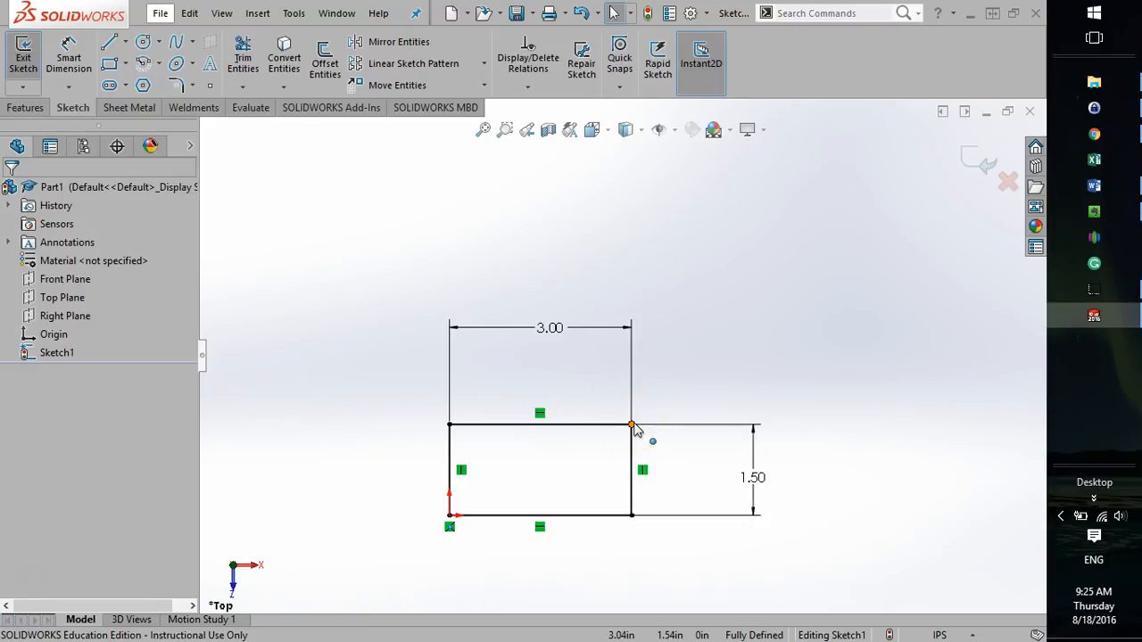
pyautogui.click(711, 350)
pyautogui.click(632, 424)
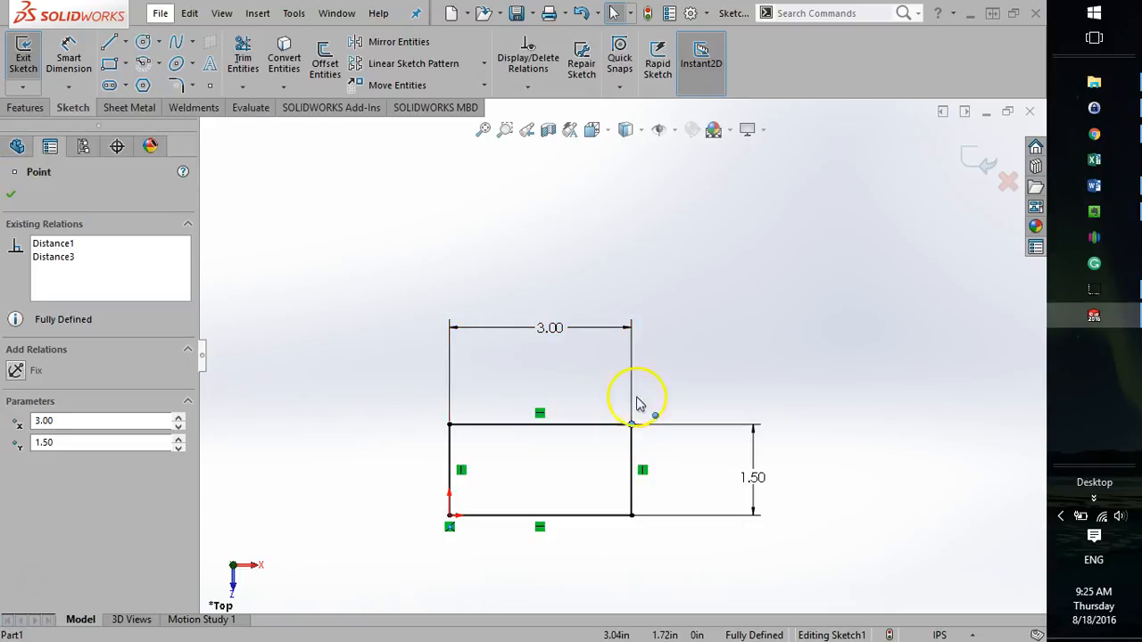
pyautogui.click(697, 406)
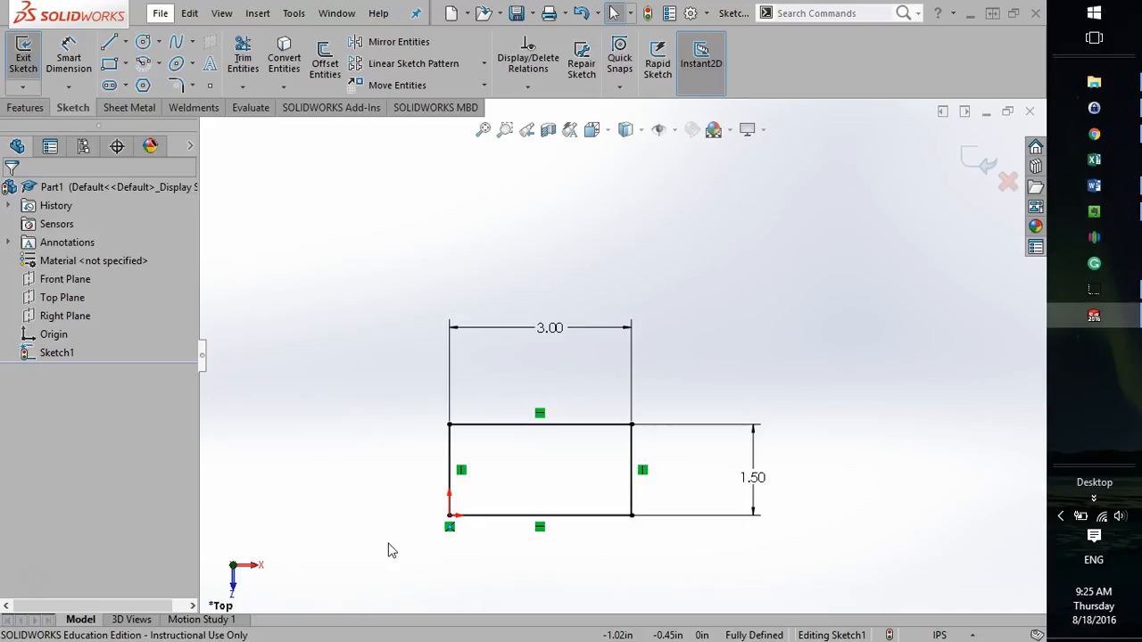
pyautogui.click(670, 247)
pyautogui.click(697, 242)
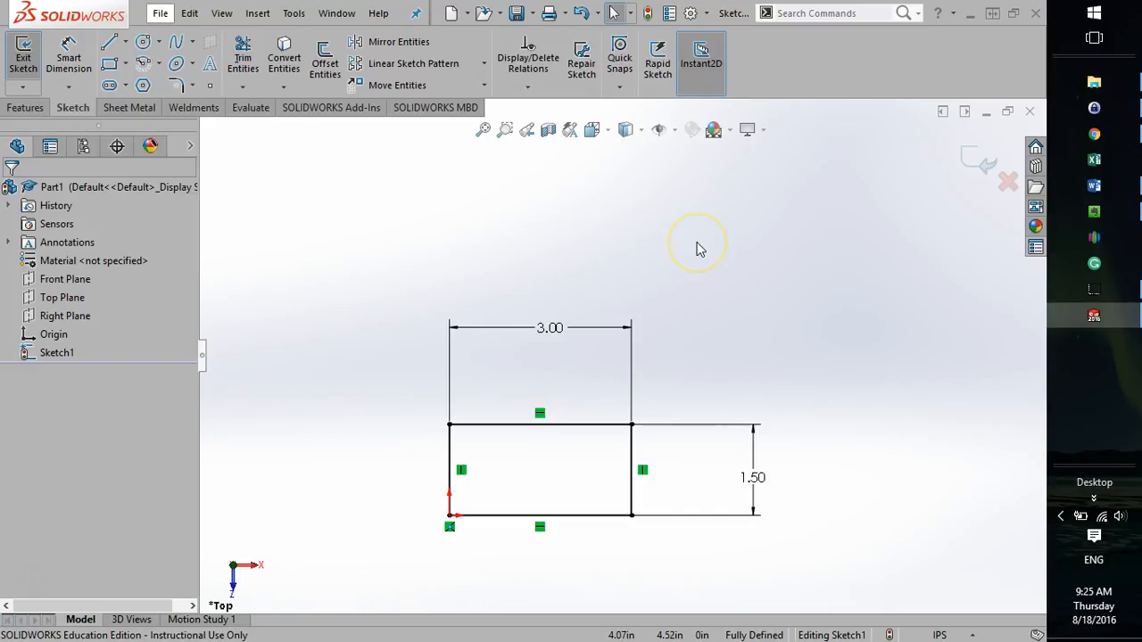
pyautogui.click(314, 273)
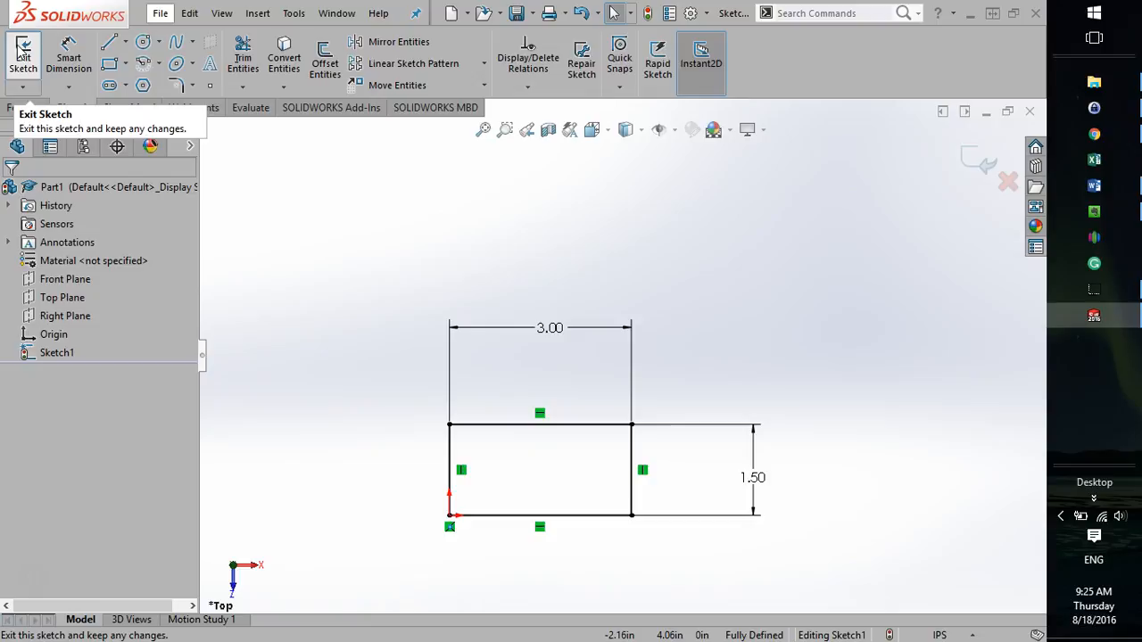
# Exit the rectangle sketch, keeping its changes.
pyautogui.click(978, 158)
pyautogui.click(303, 242)
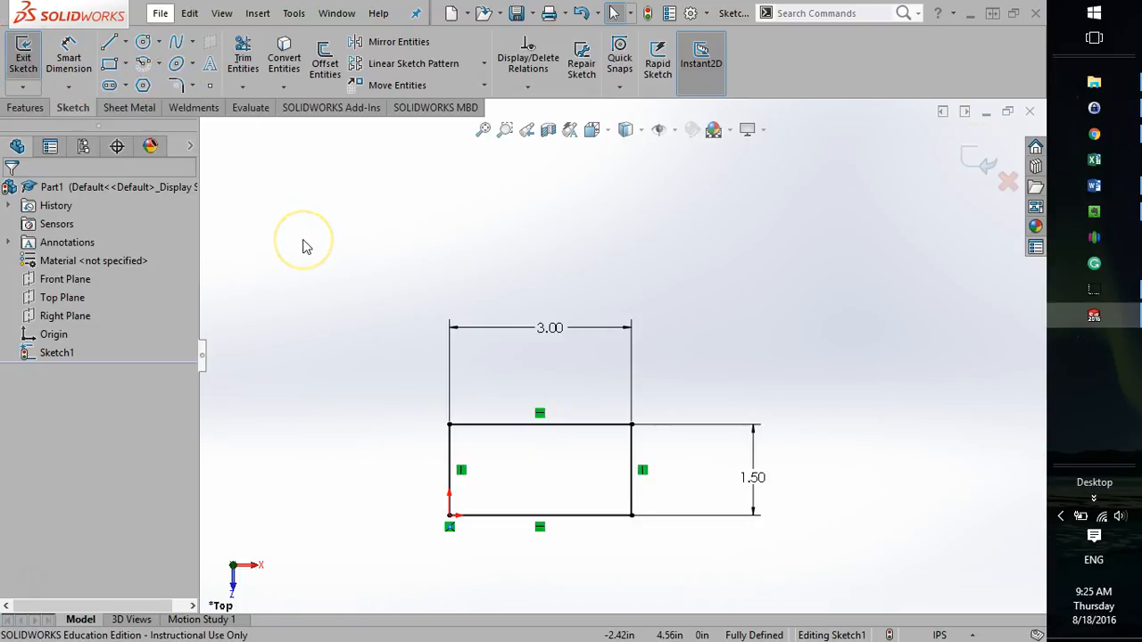
pyautogui.click(25, 52)
pyautogui.click(551, 490)
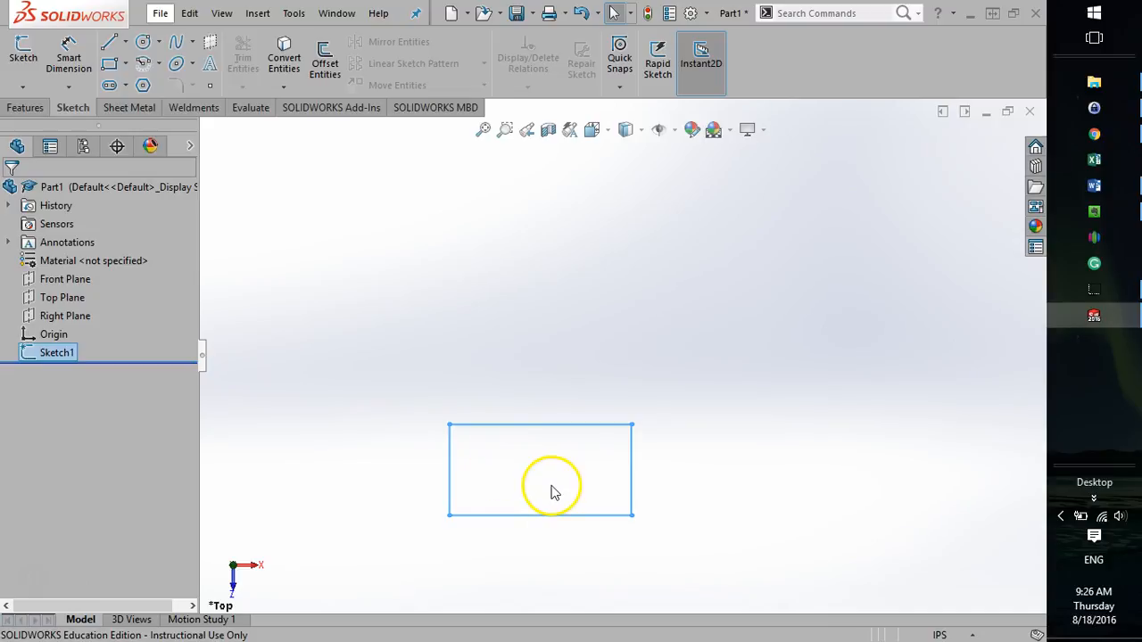
# Start an Extruded Boss/Base from the rectangle sketch and stretch its blind depth to about 2.26 in with the direction arrow.
pyautogui.moveTo(532, 495)
pyautogui.mouseDown(button='middle')
pyautogui.moveTo(510, 428)
pyautogui.moveTo(515, 404)
pyautogui.mouseUp(button='middle')
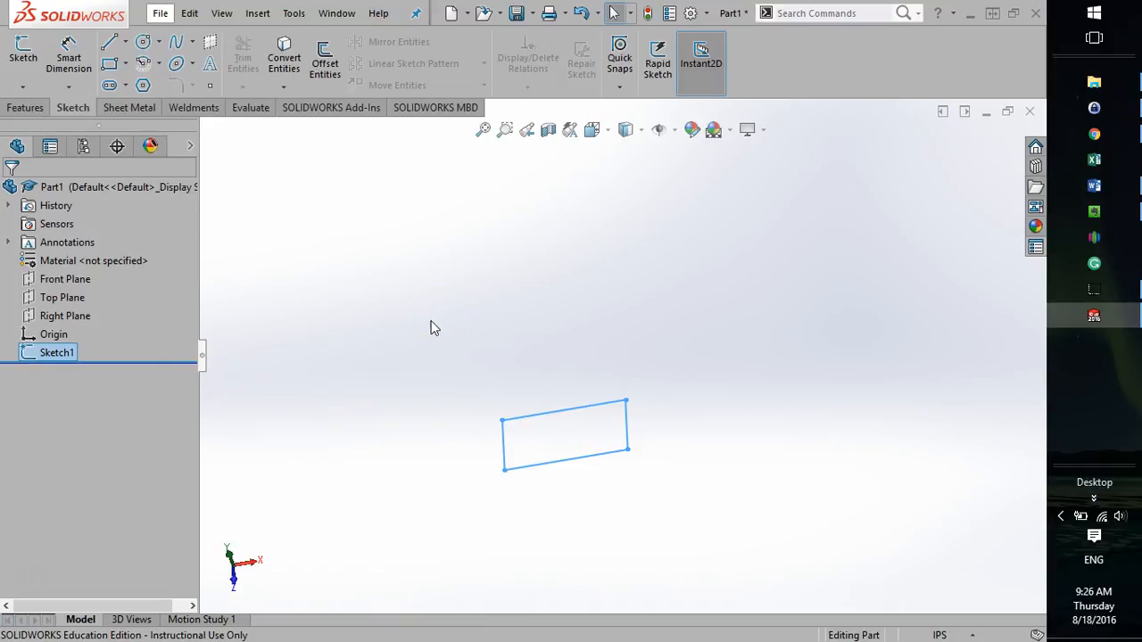
pyautogui.click(26, 108)
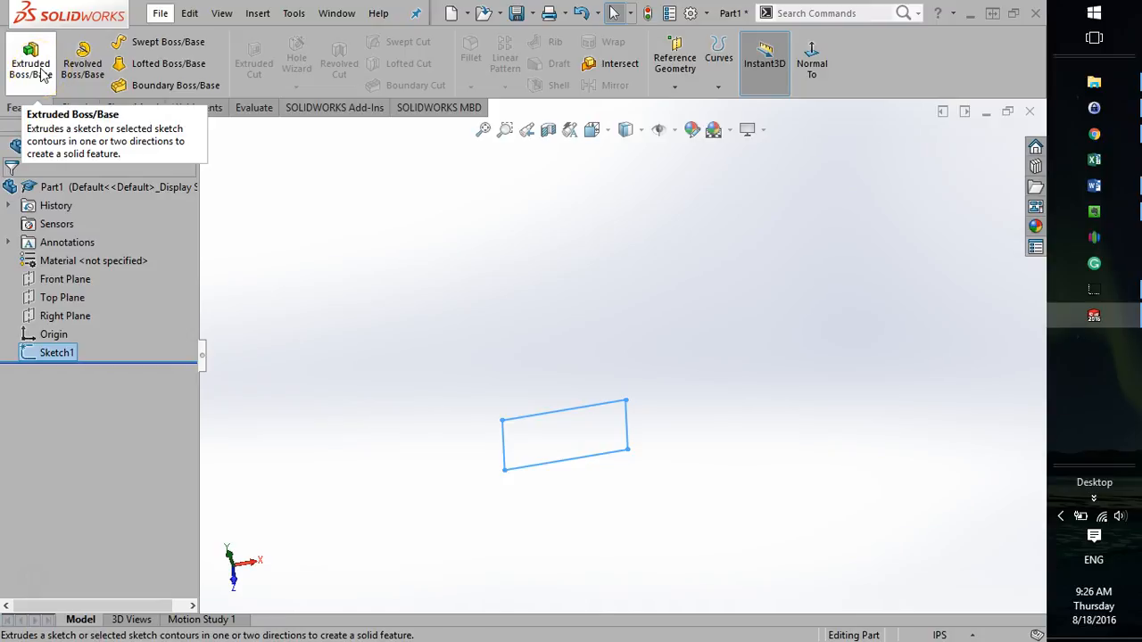
pyautogui.click(32, 70)
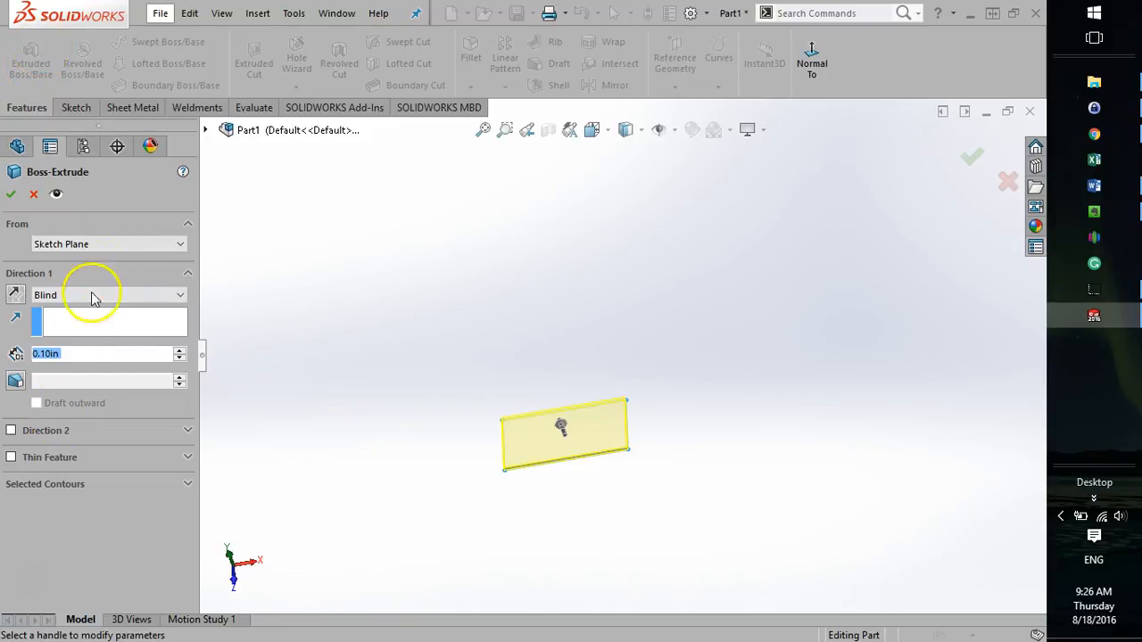
pyautogui.scroll(-3, 530, 449)
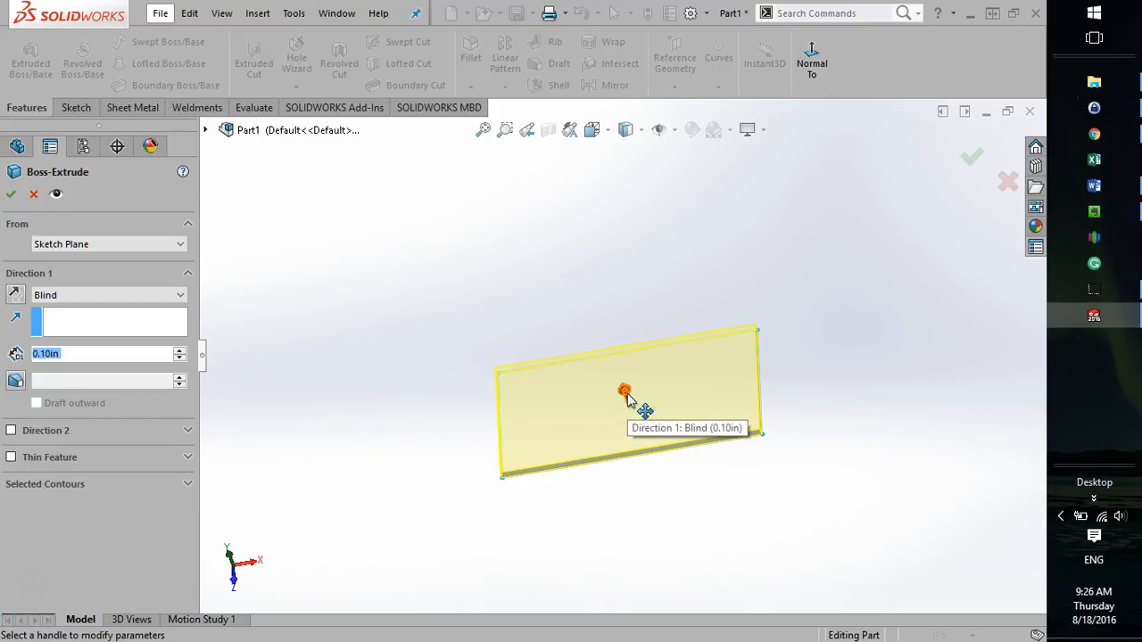
pyautogui.moveTo(523, 562); pyautogui.dragTo(590, 423, button='middle')
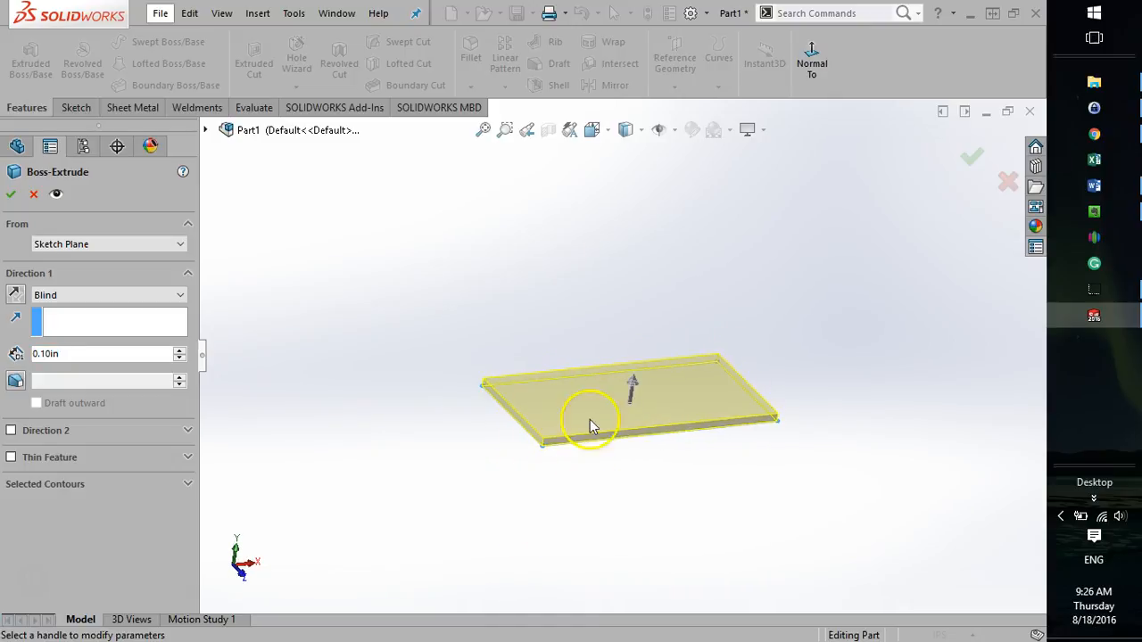
pyautogui.click(641, 388)
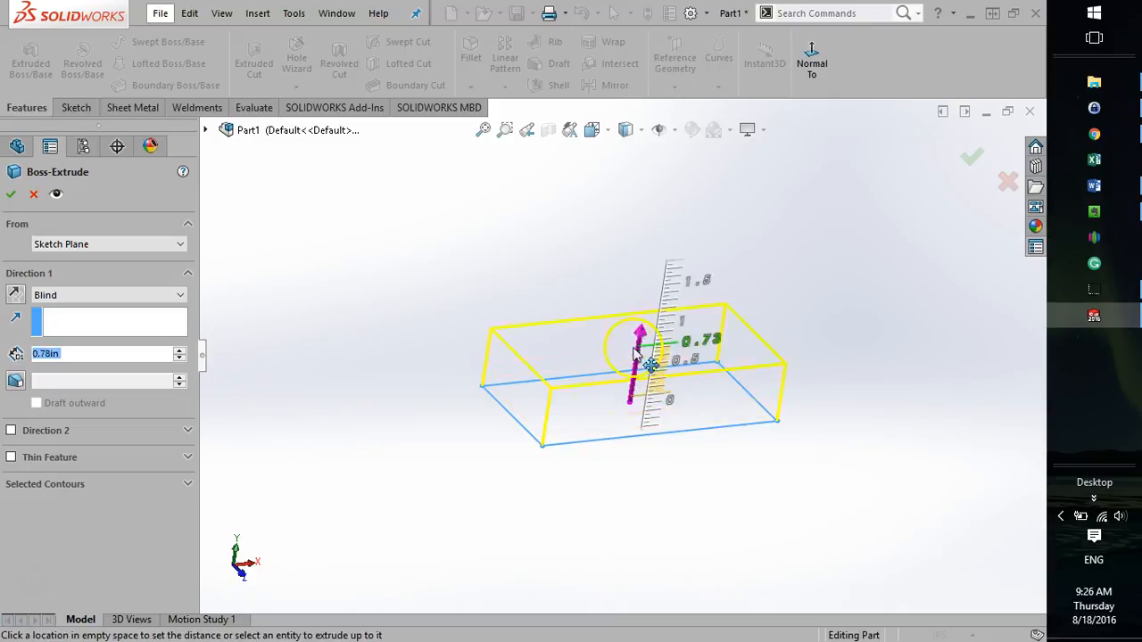
pyautogui.click(506, 498)
pyautogui.click(649, 293)
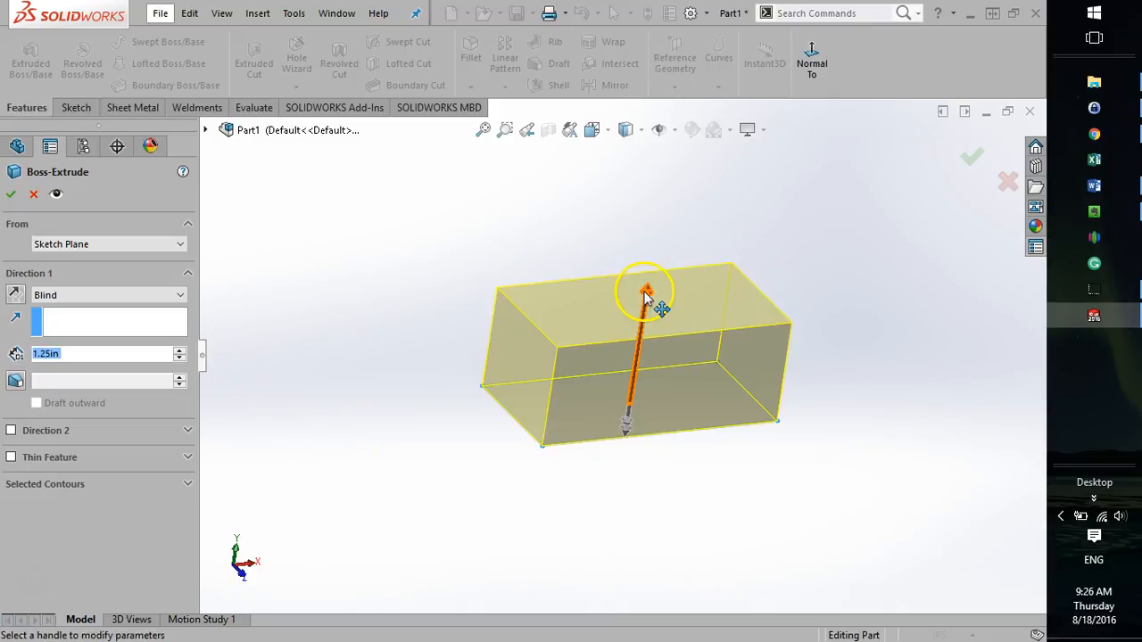
pyautogui.click(671, 232)
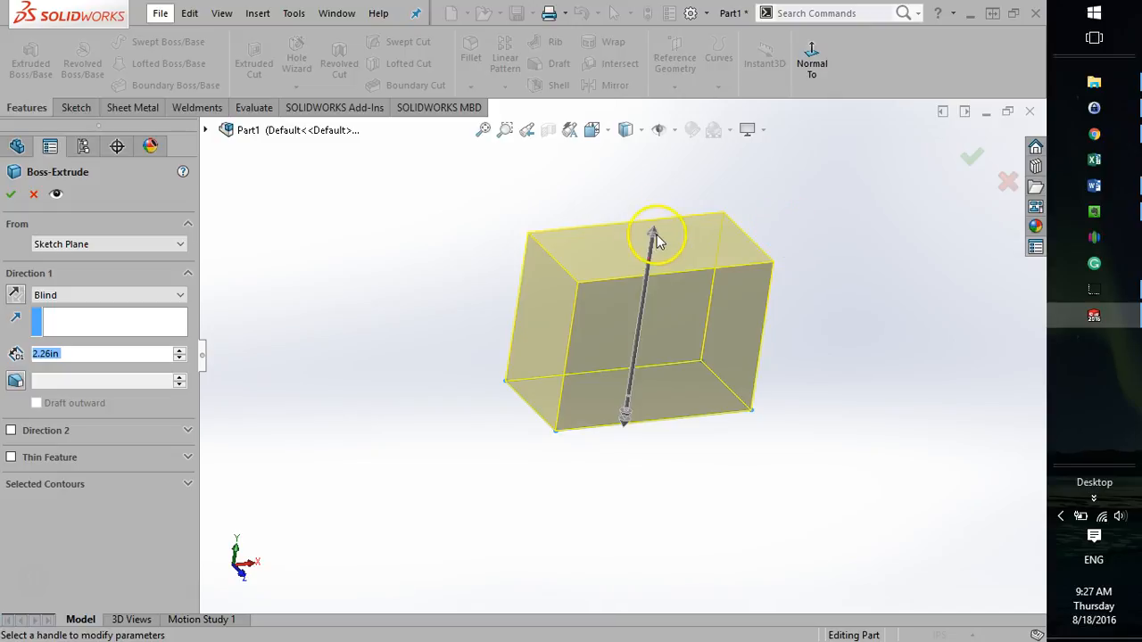
# Readjust the boss extrusion's blind depth with the direction arrow to about 2.02 in.
pyautogui.click(657, 235)
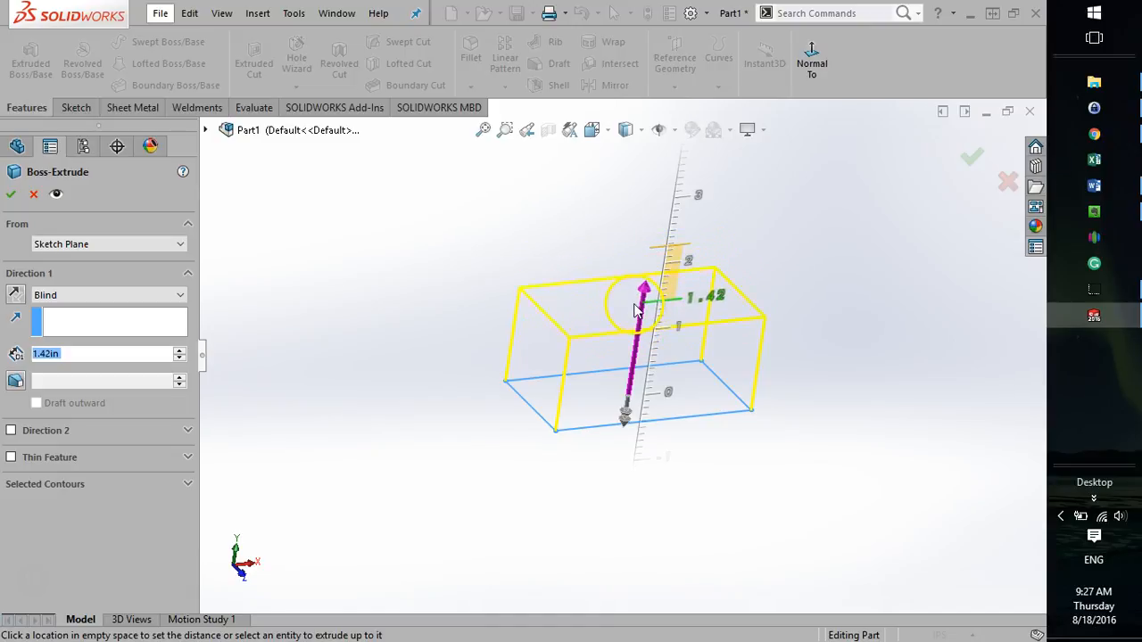
pyautogui.click(635, 308)
pyautogui.moveTo(655, 296); pyautogui.dragTo(647, 270)
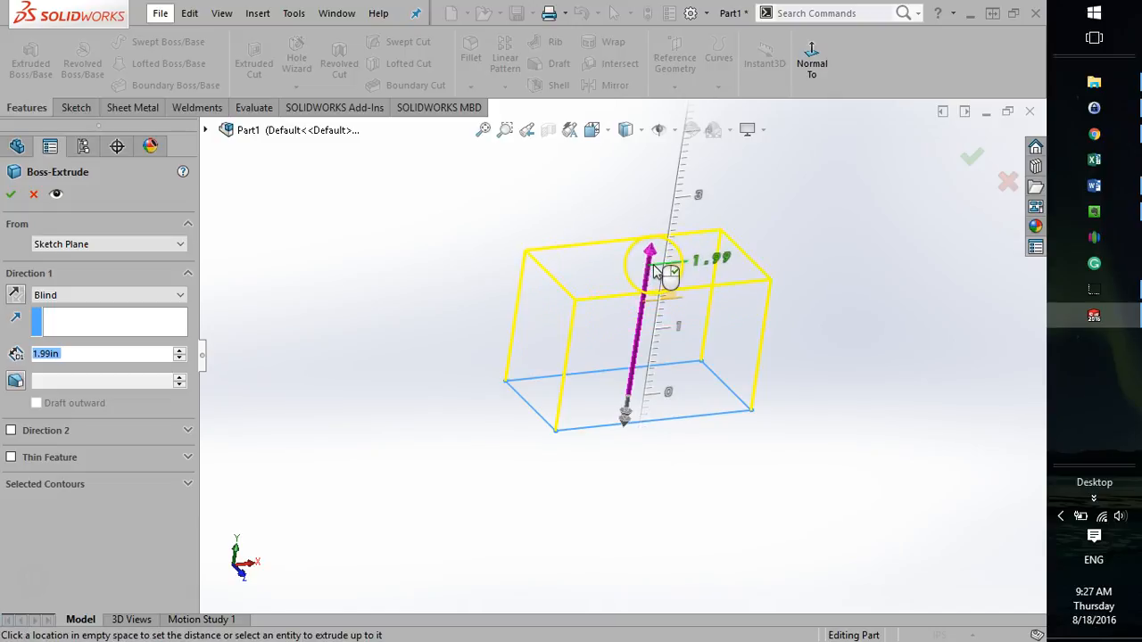
pyautogui.click(656, 269)
pyautogui.click(651, 252)
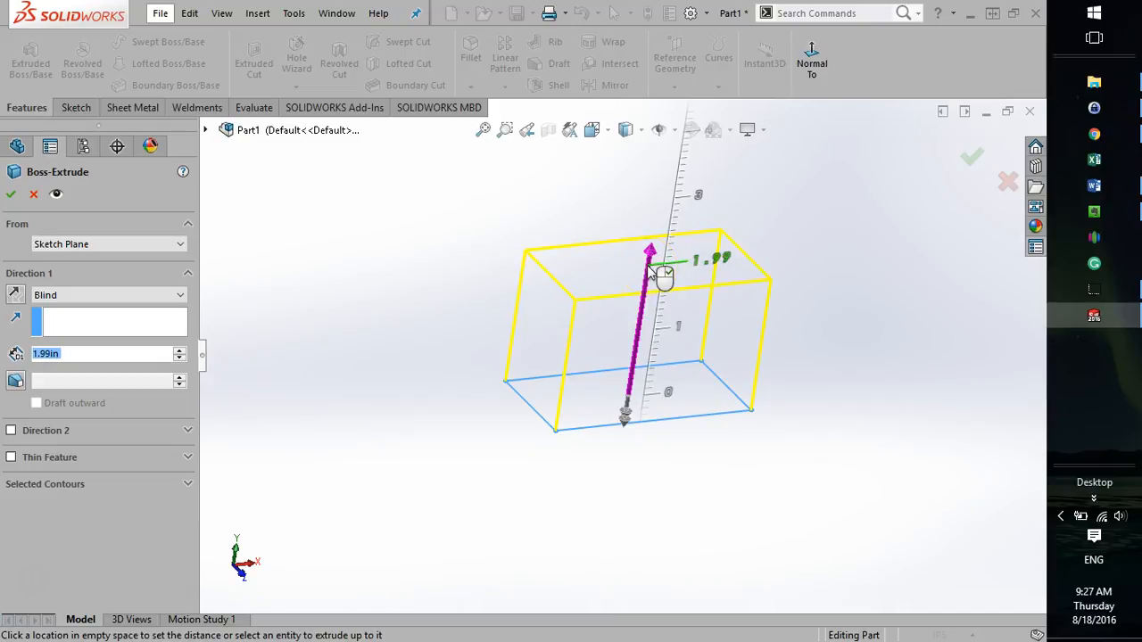
pyautogui.click(647, 263)
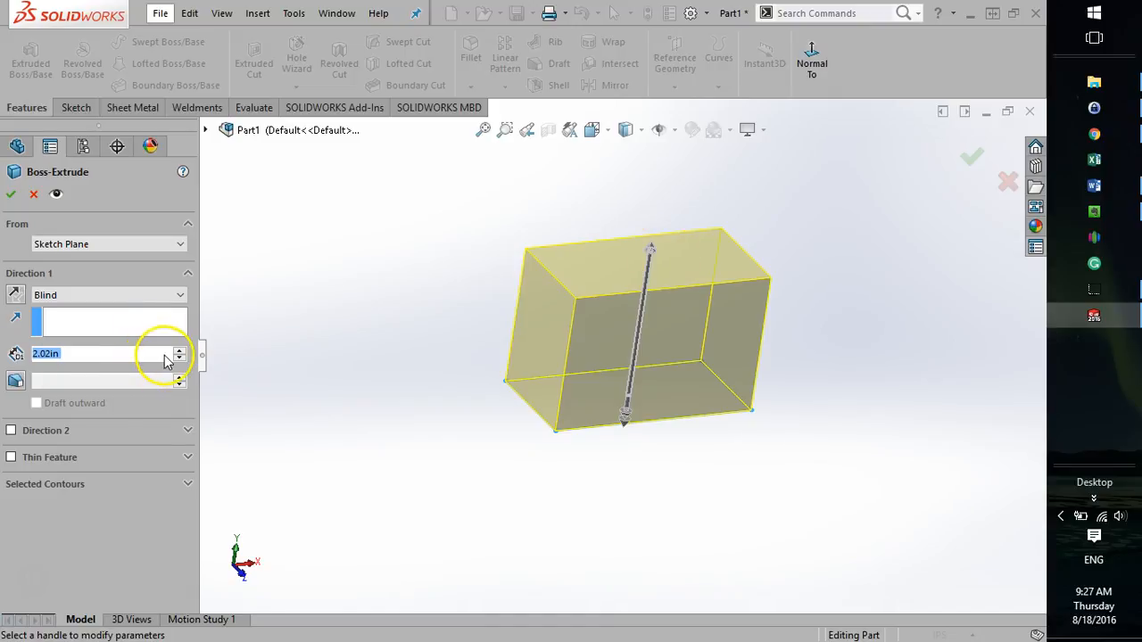
# Set the boss extrusion's blind depth to 2 in and accept the feature.
pyautogui.click(115, 360)
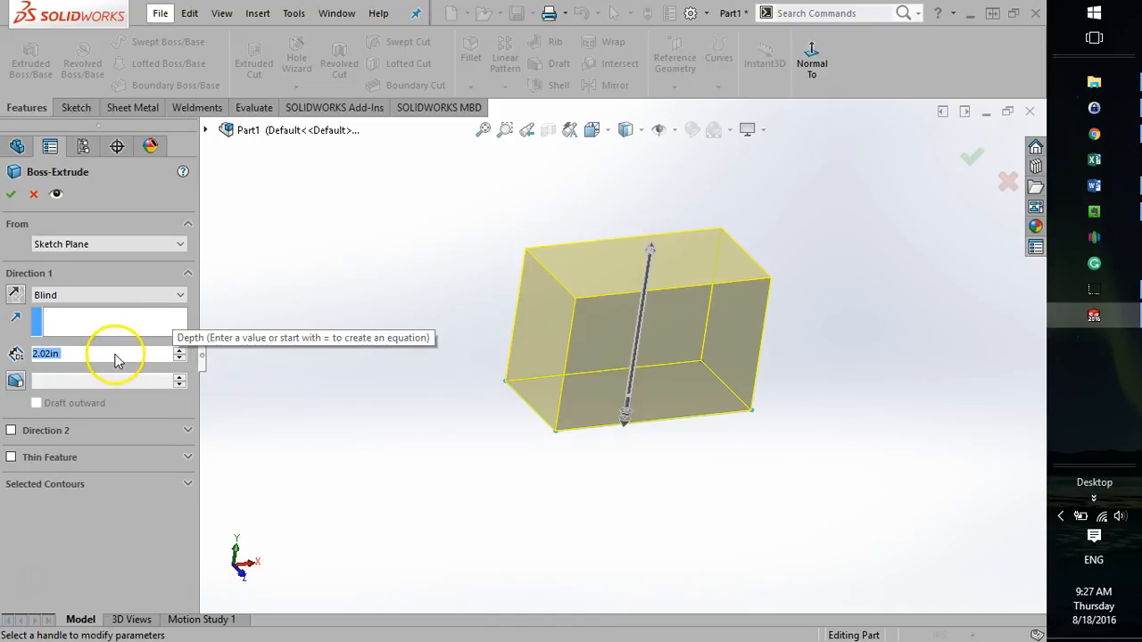
pyautogui.click(116, 355)
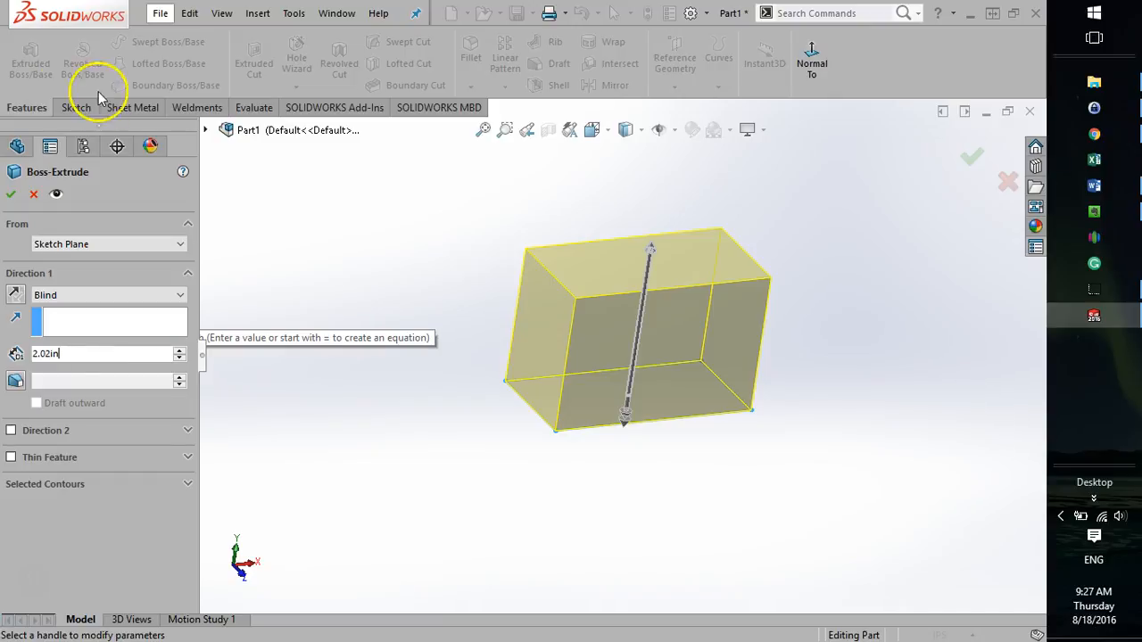
pyautogui.doubleClick(89, 353)
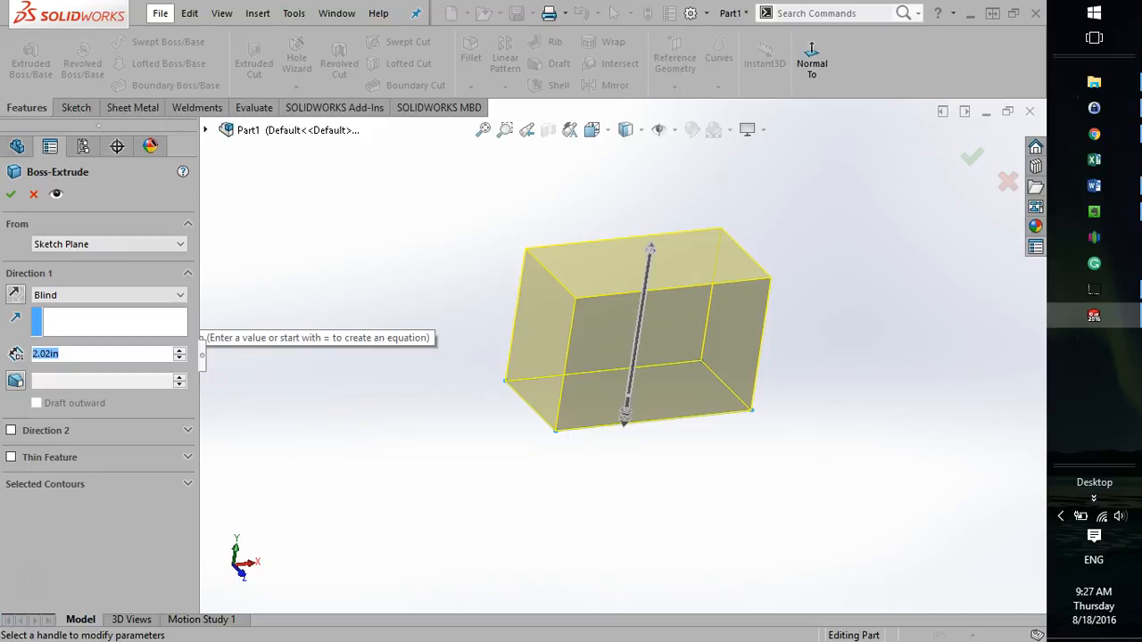
pyautogui.write('2')
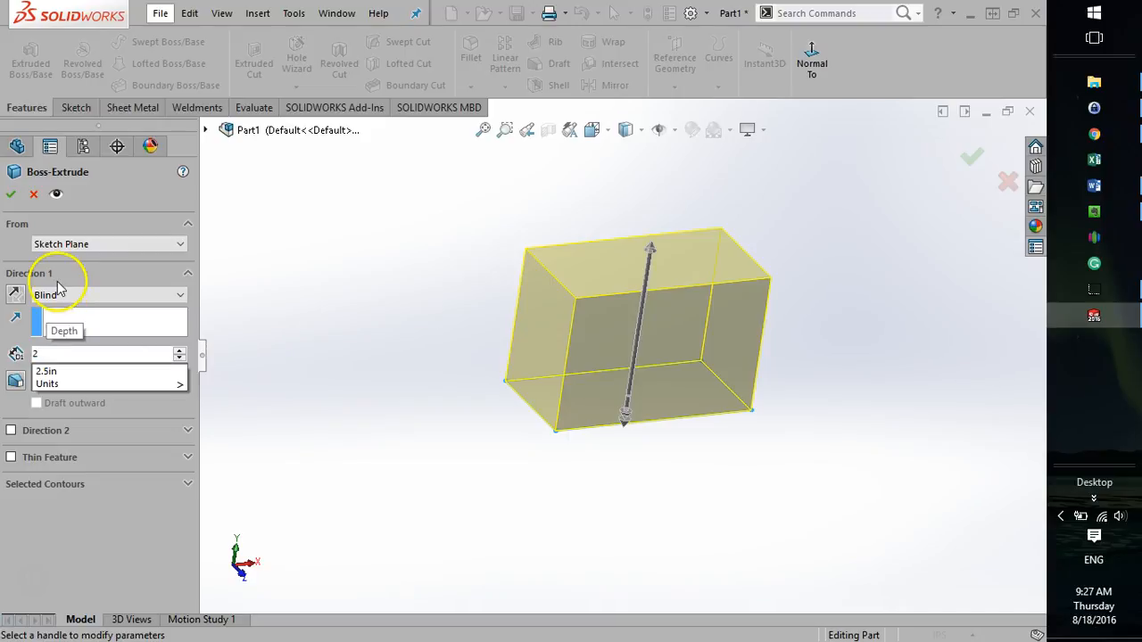
pyautogui.press('Return')
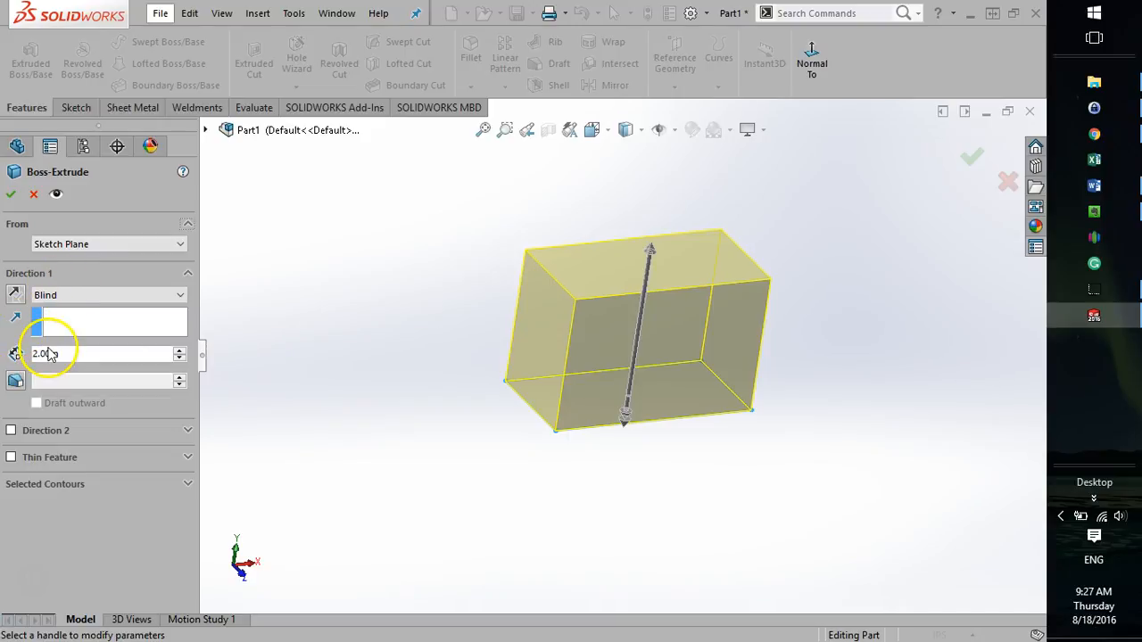
pyautogui.click(11, 196)
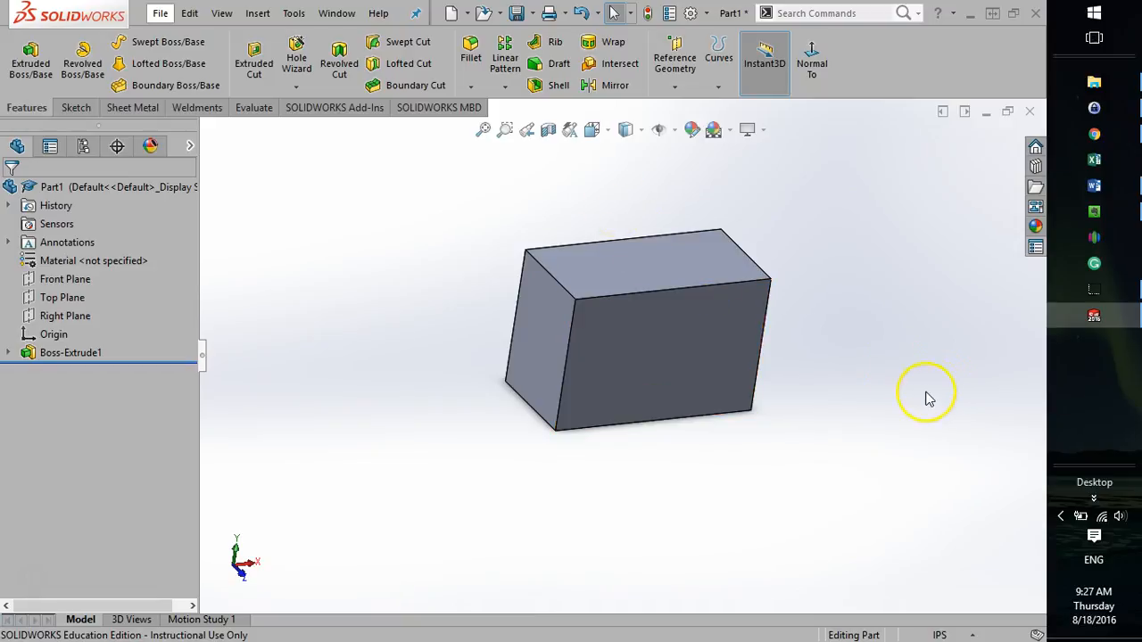
# Examine the extruded block by orbiting it and switching between standard view orientations, including Left.
pyautogui.moveTo(917, 362); pyautogui.dragTo(543, 260, button='middle')
pyautogui.click(612, 134)
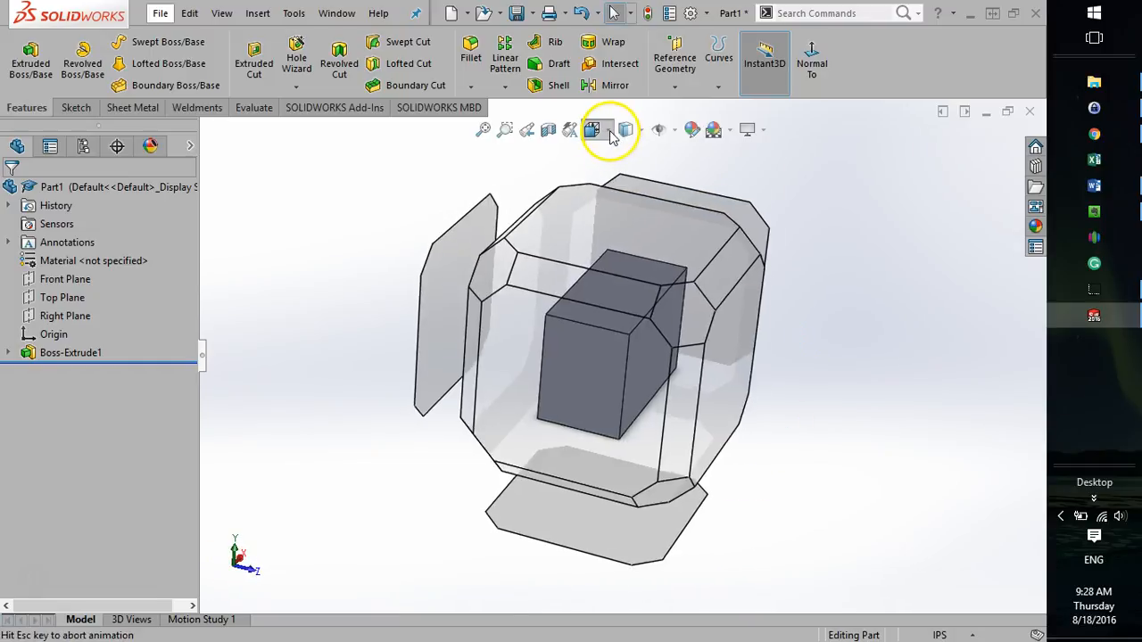
pyautogui.click(497, 381)
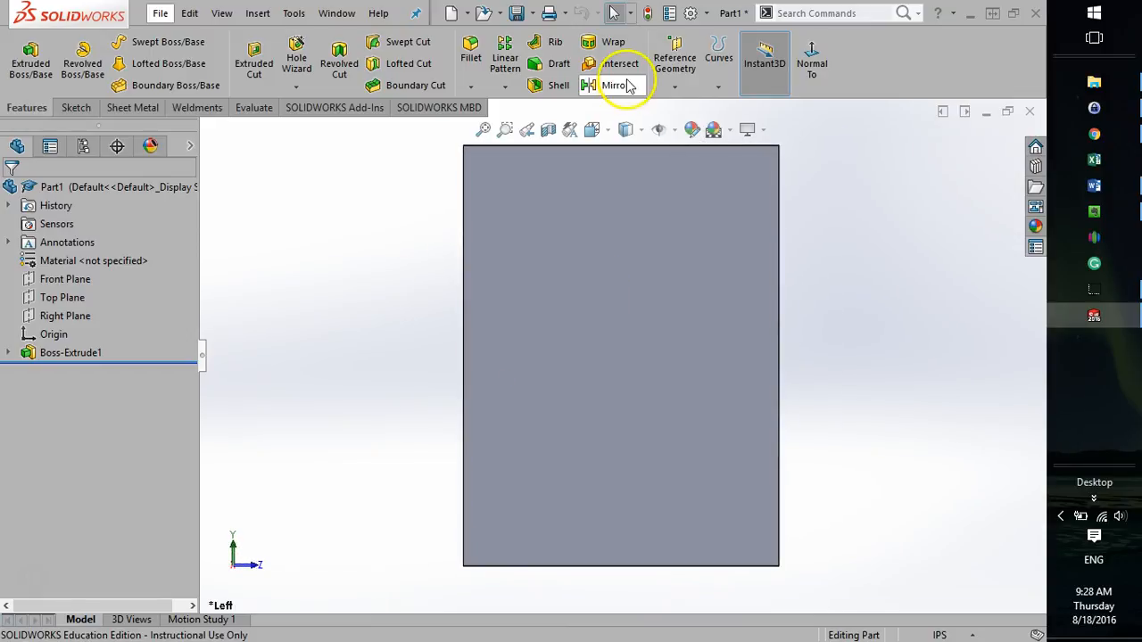
pyautogui.click(592, 130)
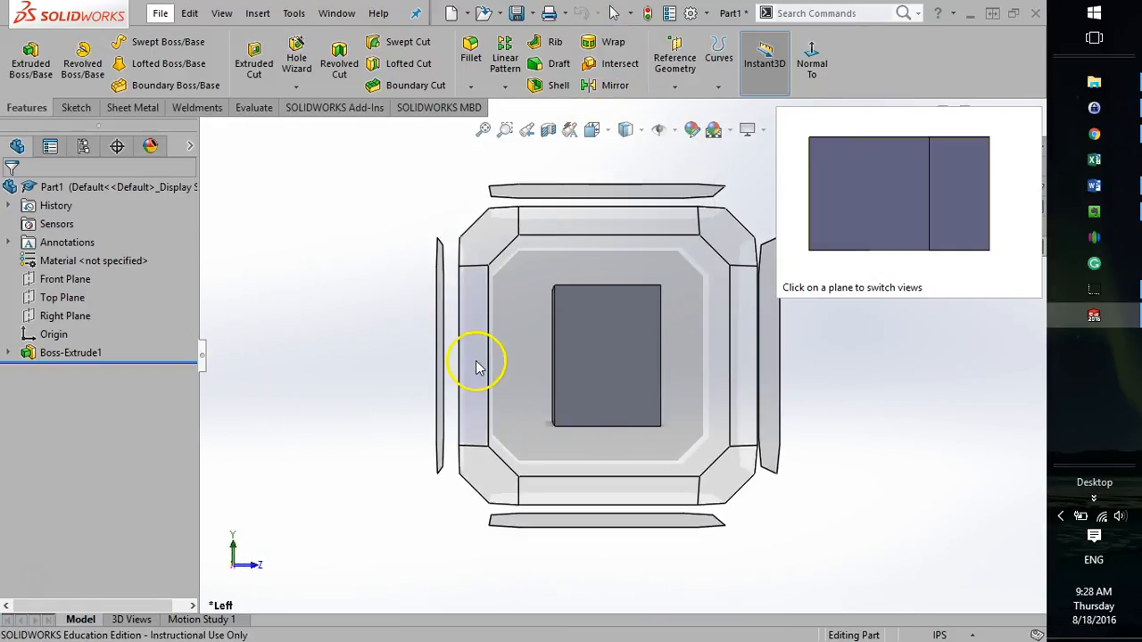
pyautogui.click(474, 357)
pyautogui.moveTo(283, 273); pyautogui.dragTo(268, 232, button='middle')
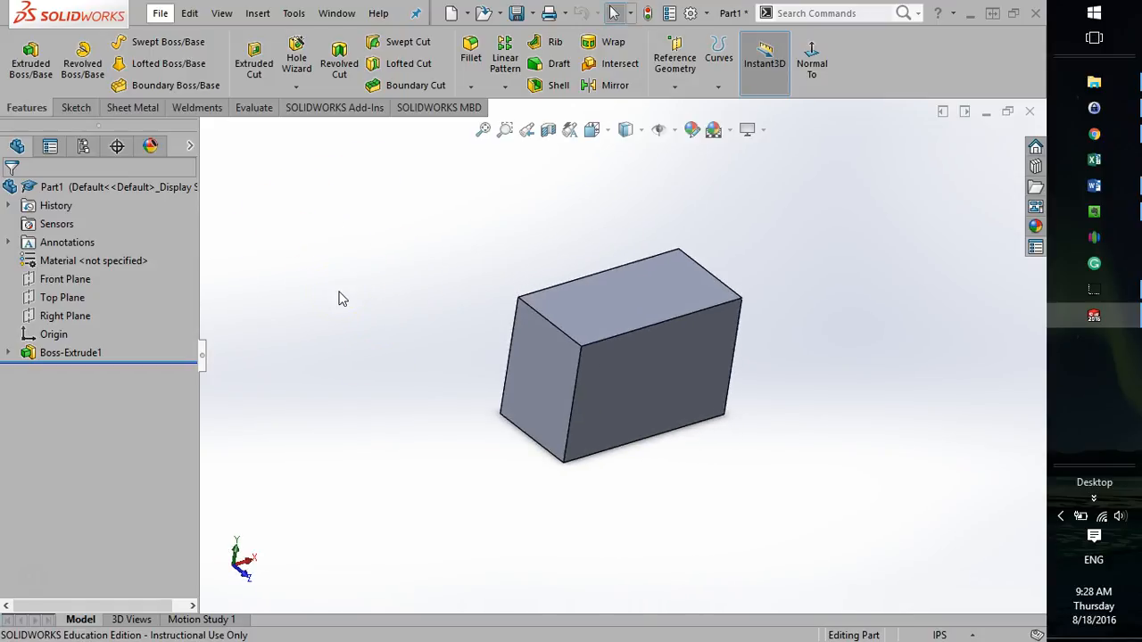
pyautogui.click(373, 292)
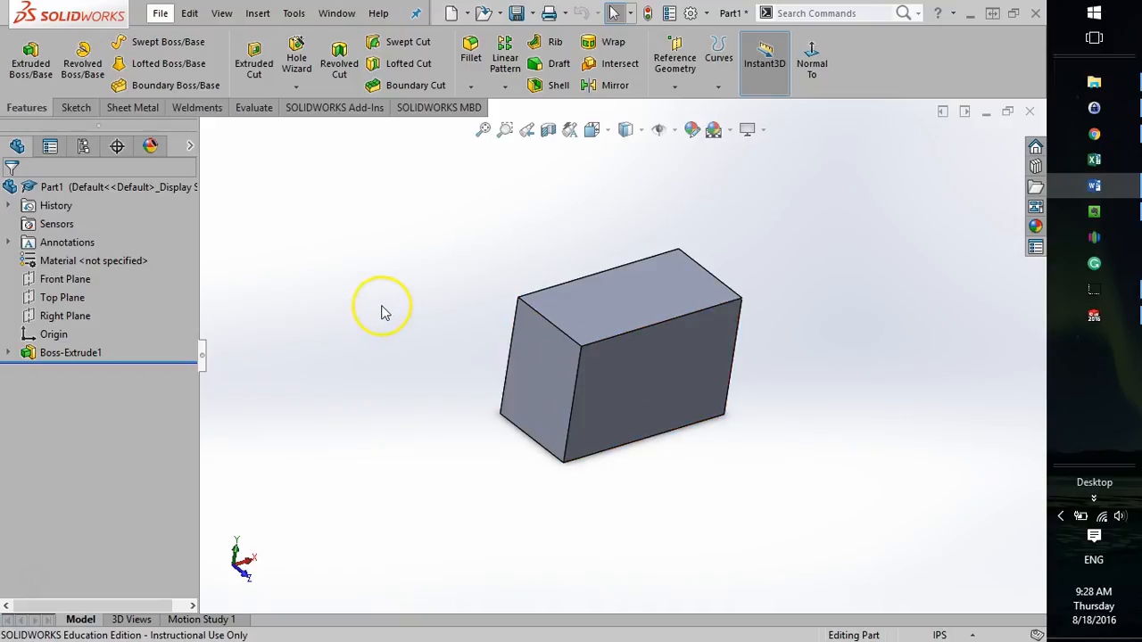
# Inspect the block's top, left and front faces as possible sketch planes, selecting each in turn and clearing the selection.
pyautogui.click(74, 108)
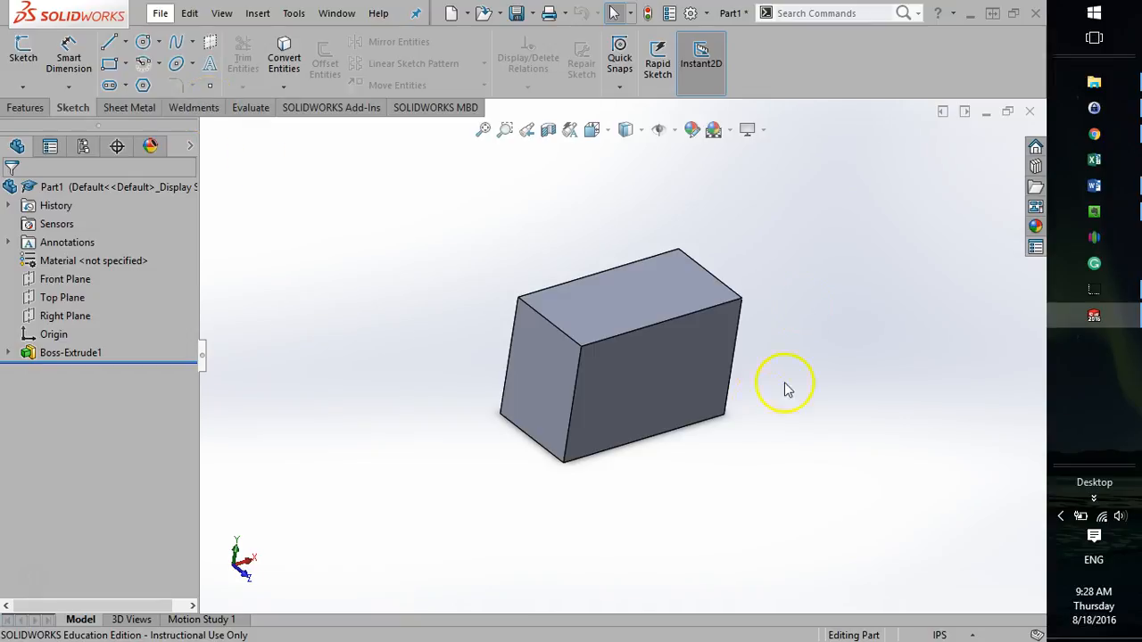
pyautogui.click(598, 370)
pyautogui.click(648, 279)
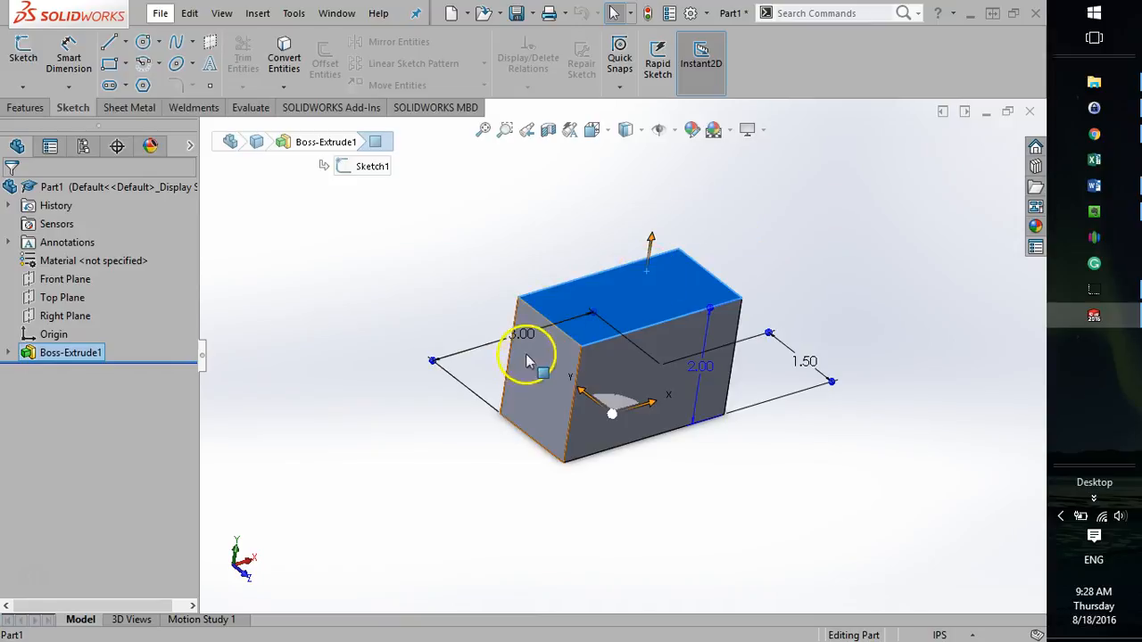
pyautogui.click(529, 395)
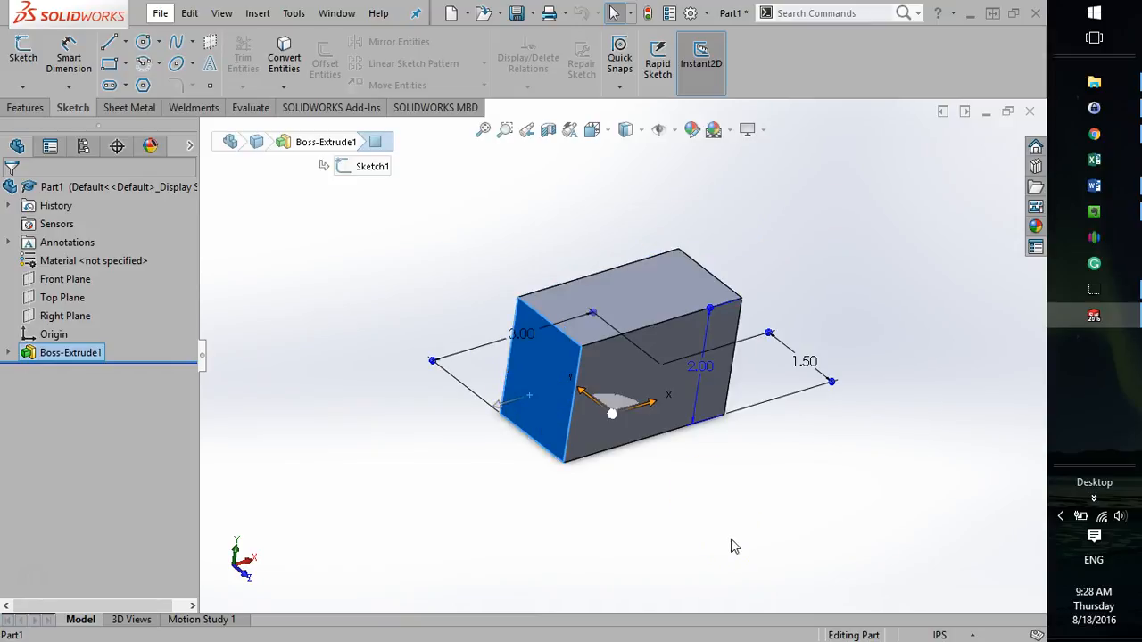
pyautogui.click(658, 380)
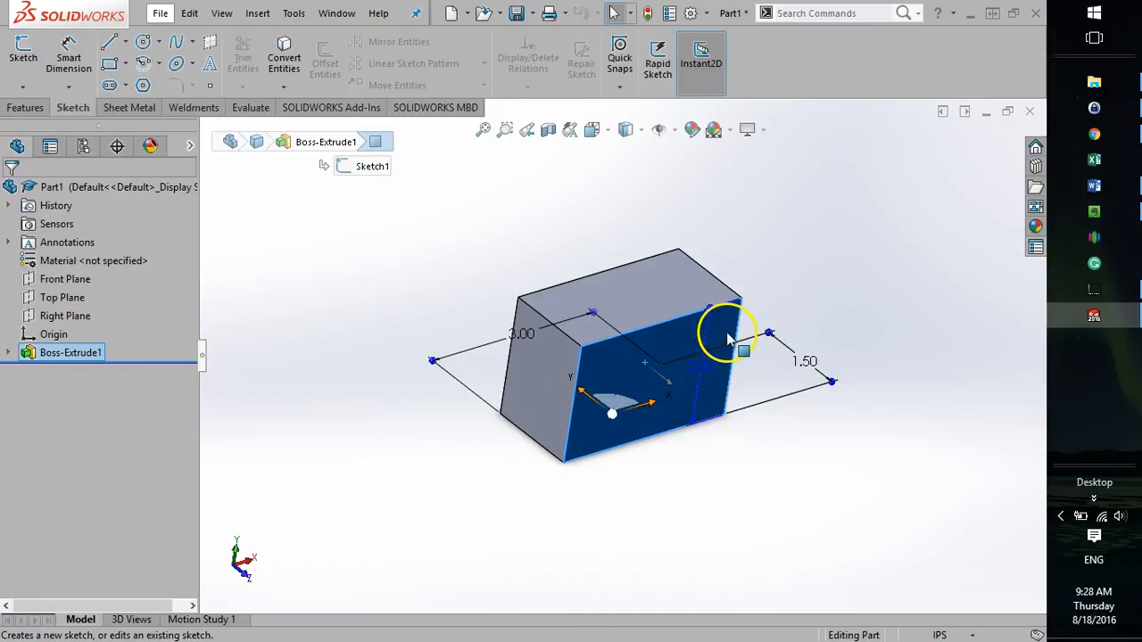
pyautogui.click(853, 247)
pyautogui.click(673, 361)
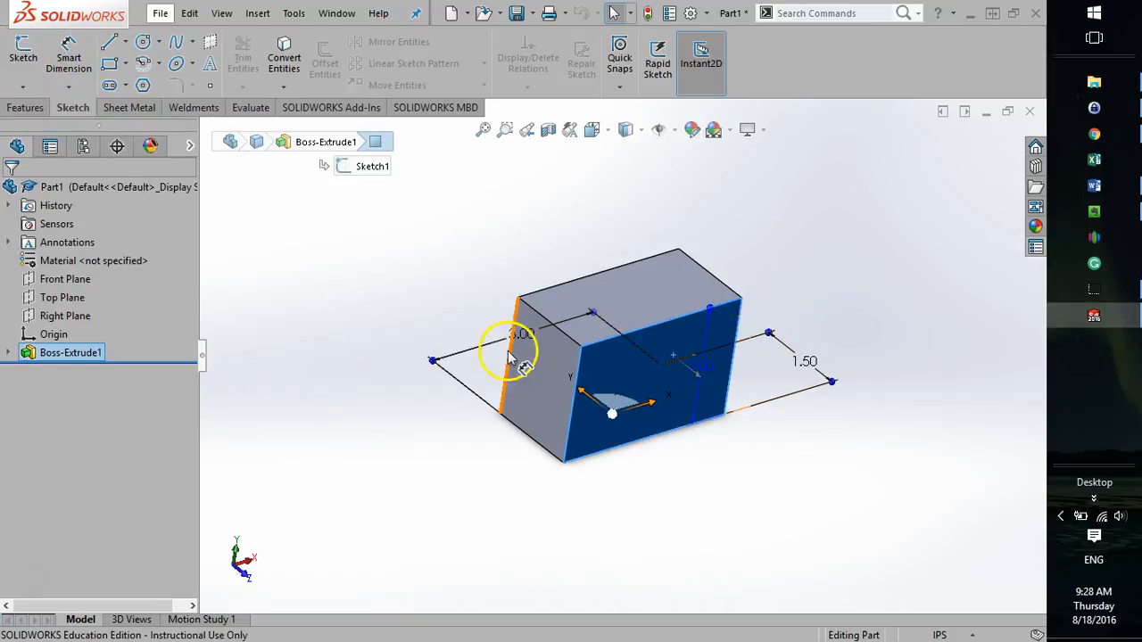
pyautogui.click(361, 328)
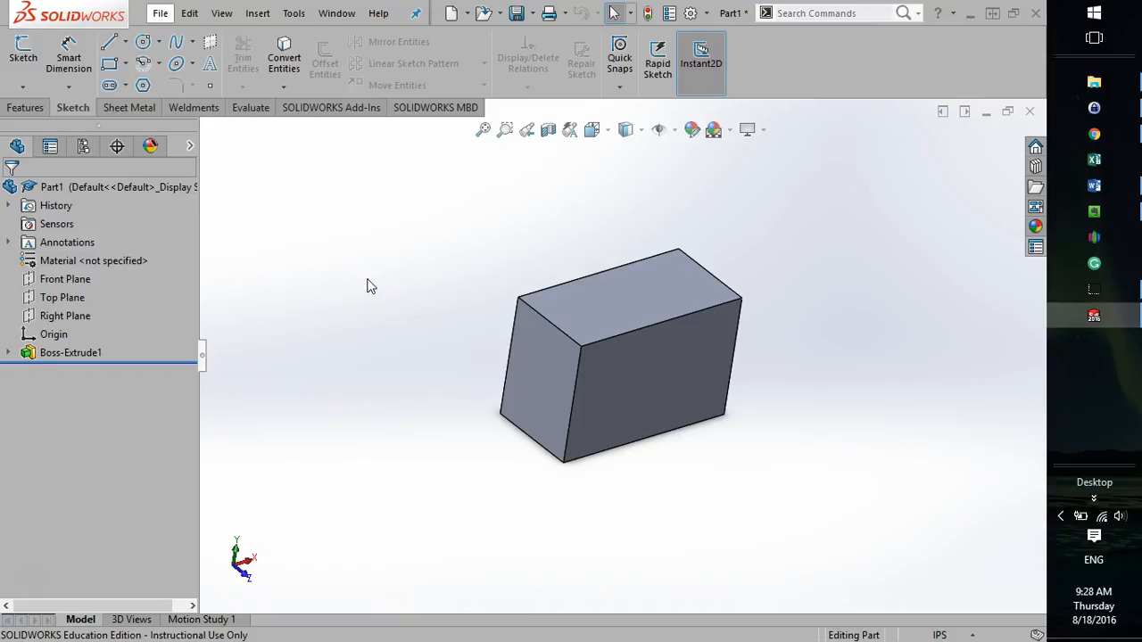
# Start a new sketch on the block's 3 by 2 in front face and orient the view normal to it.
pyautogui.click(24, 53)
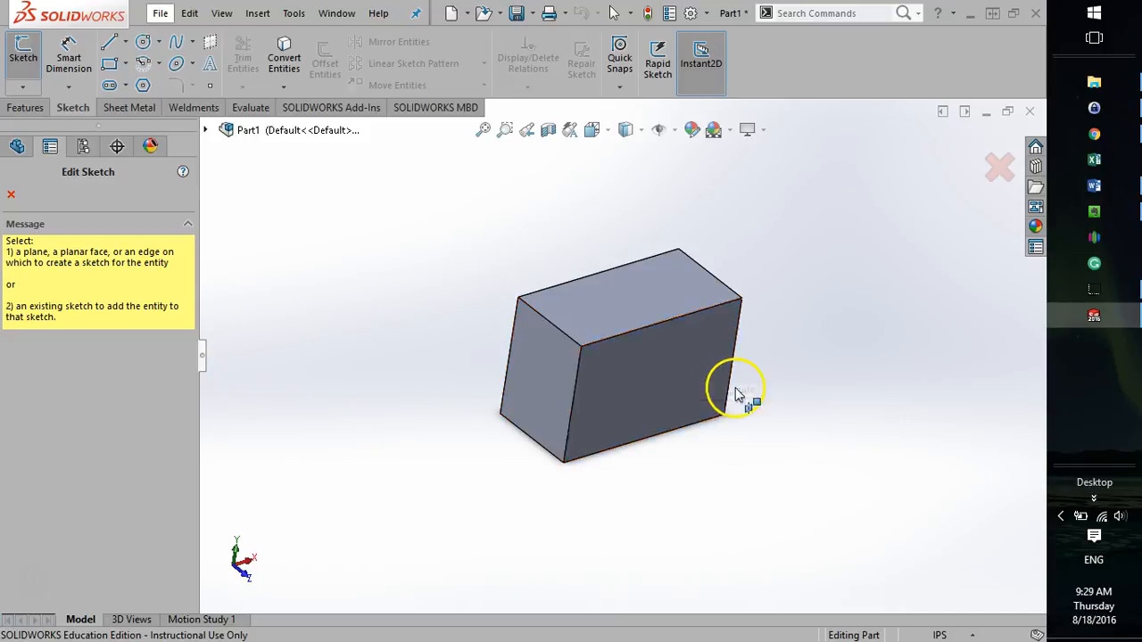
pyautogui.click(606, 383)
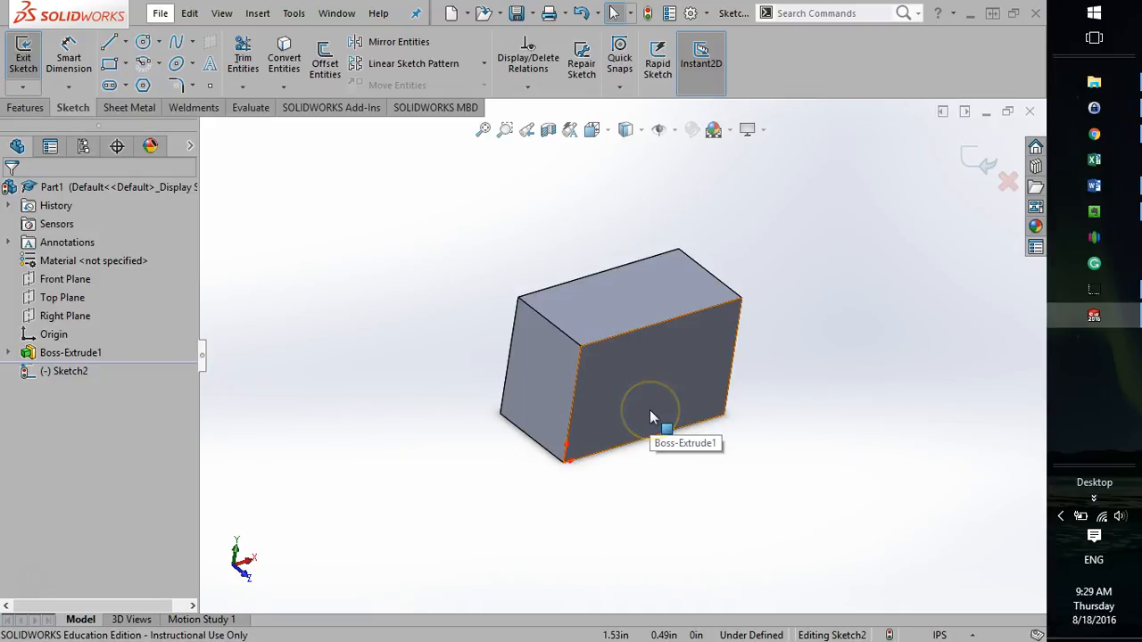
pyautogui.click(595, 130)
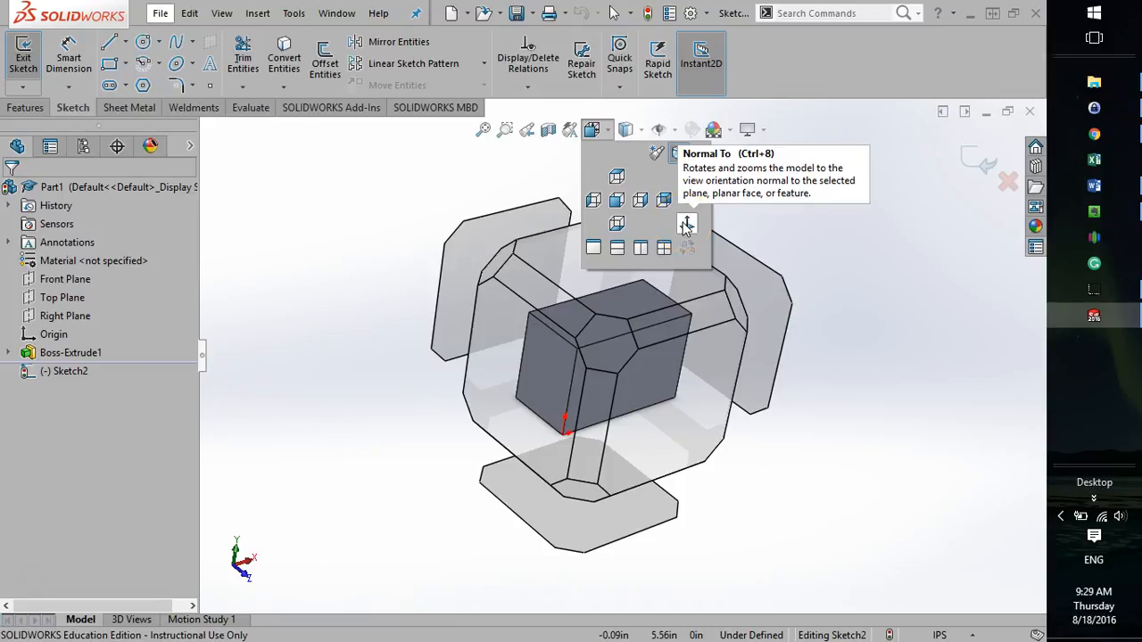
pyautogui.click(685, 226)
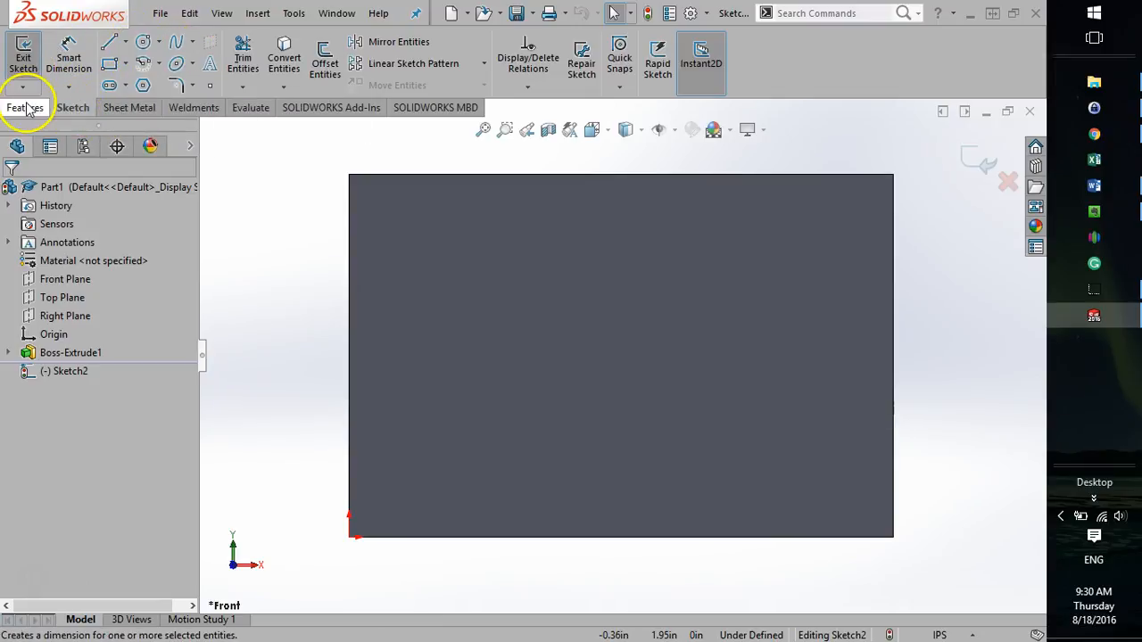
# Sketch a circle of about 0.38 in radius on the front face, centered about 0.79 in across and 0.99 in up from the origin.
pyautogui.click(142, 44)
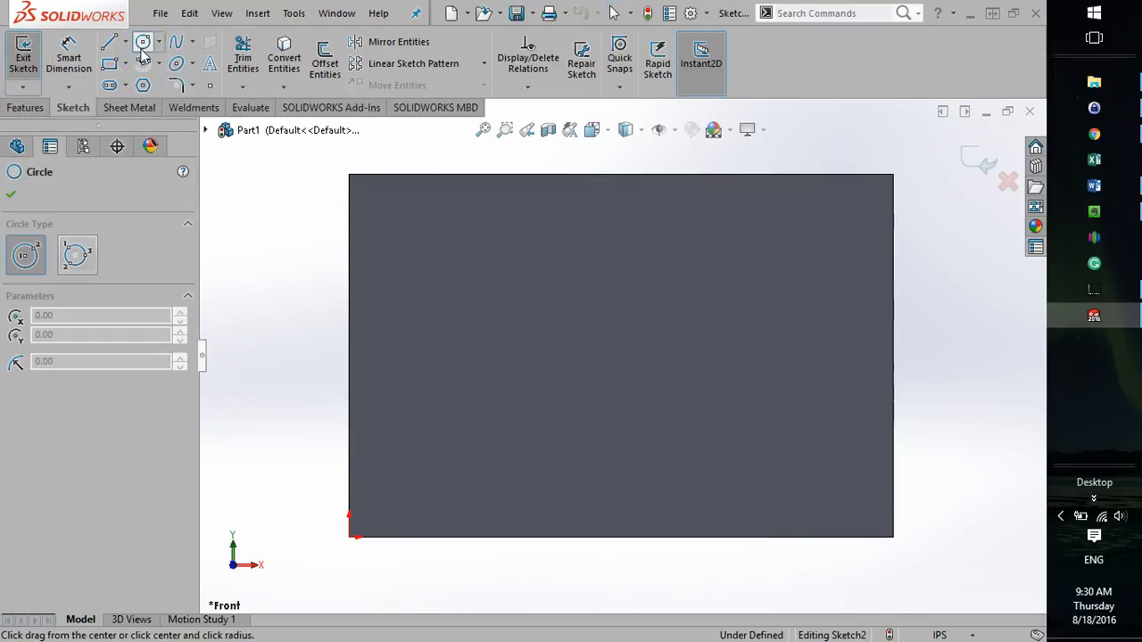
pyautogui.click(492, 358)
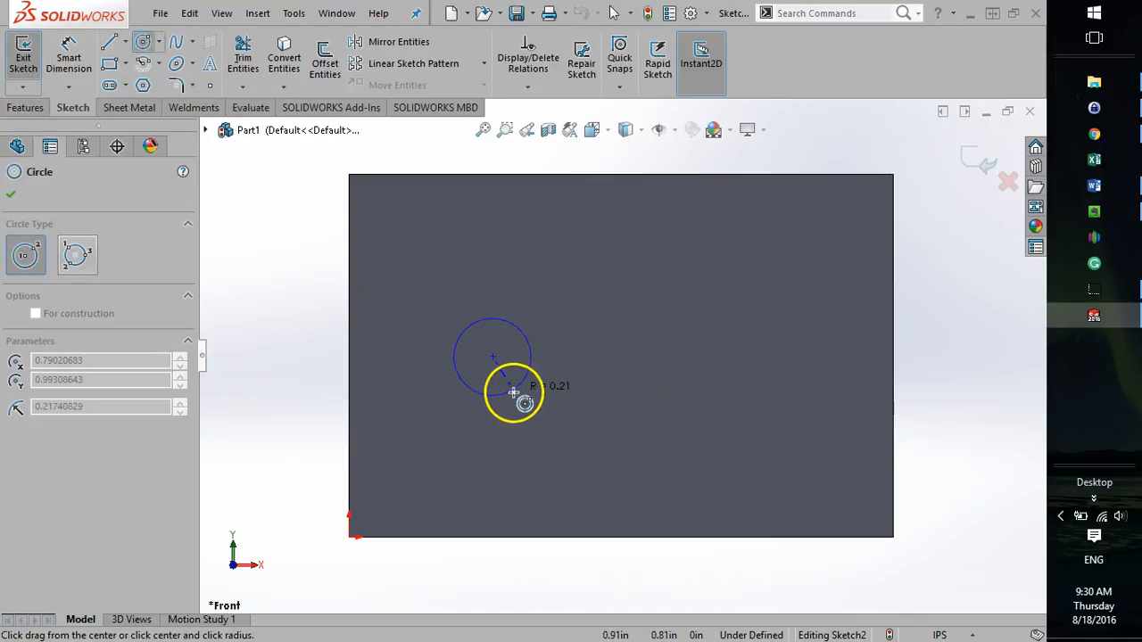
pyautogui.click(521, 421)
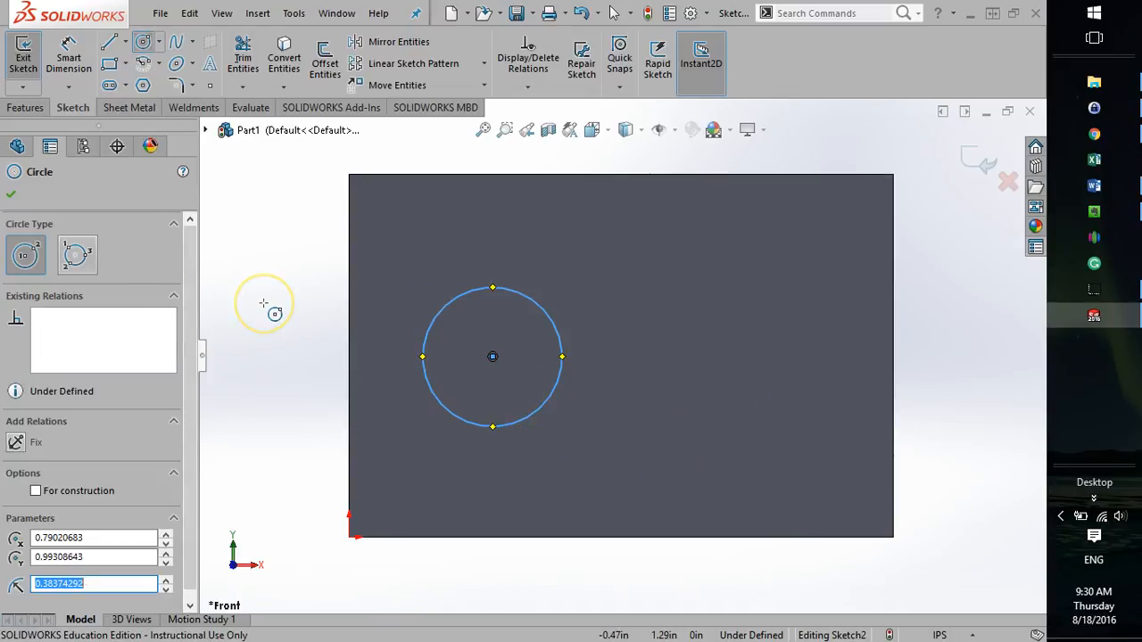
pyautogui.press('Escape')
pyautogui.click(276, 337)
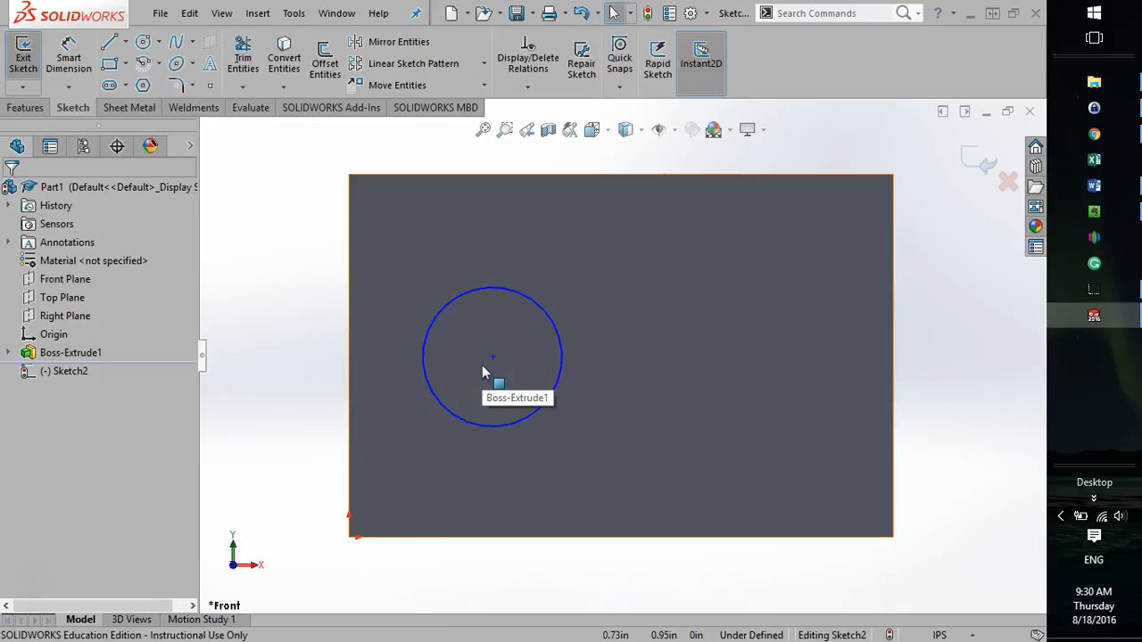
# Move the circle's center to about 1.34 in across and 1.11 in up, and enlarge its radius to about 0.66 in.
pyautogui.moveTo(550, 401); pyautogui.dragTo(593, 336)
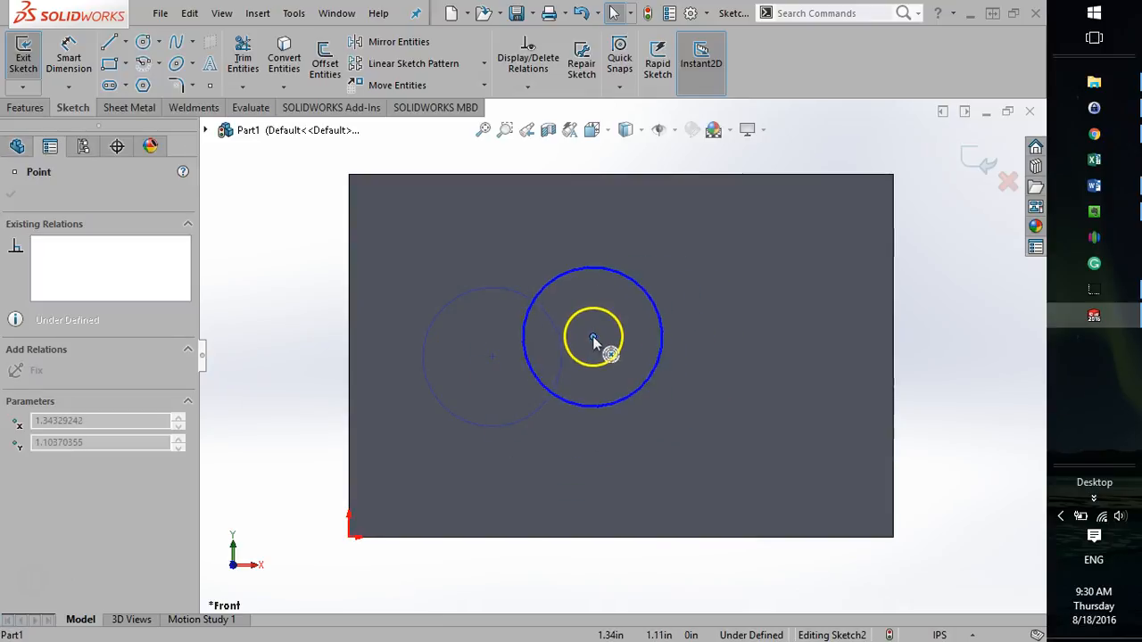
pyautogui.moveTo(657, 370); pyautogui.dragTo(689, 412)
pyautogui.click(1000, 434)
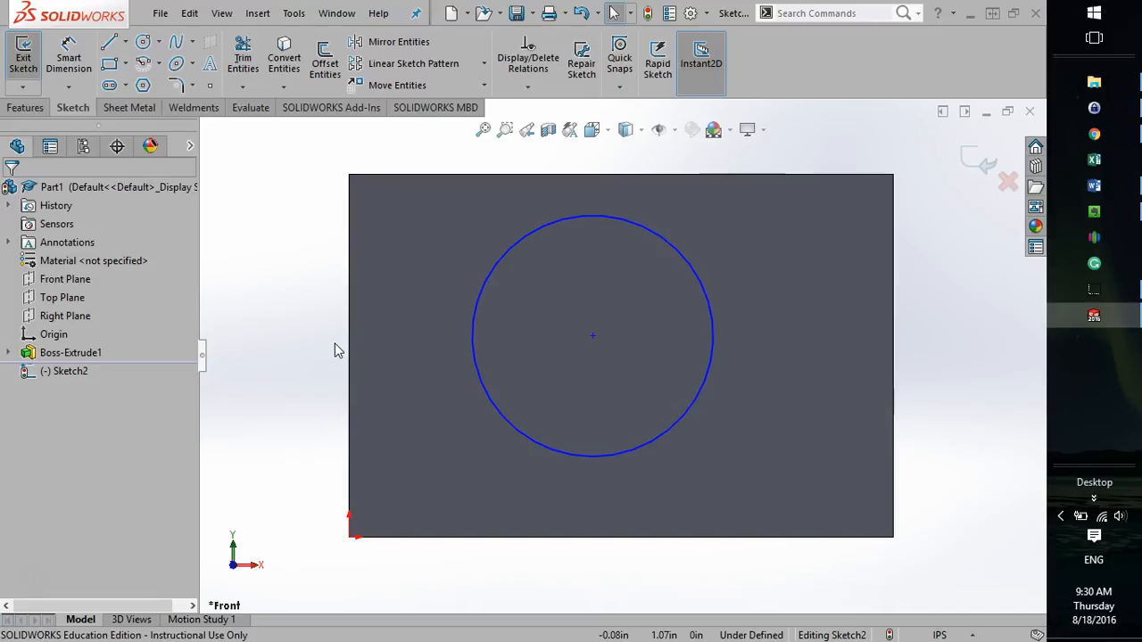
# Dimension the circle's diameter as 2 in with Smart Dimension and leave the tool.
pyautogui.click(68, 52)
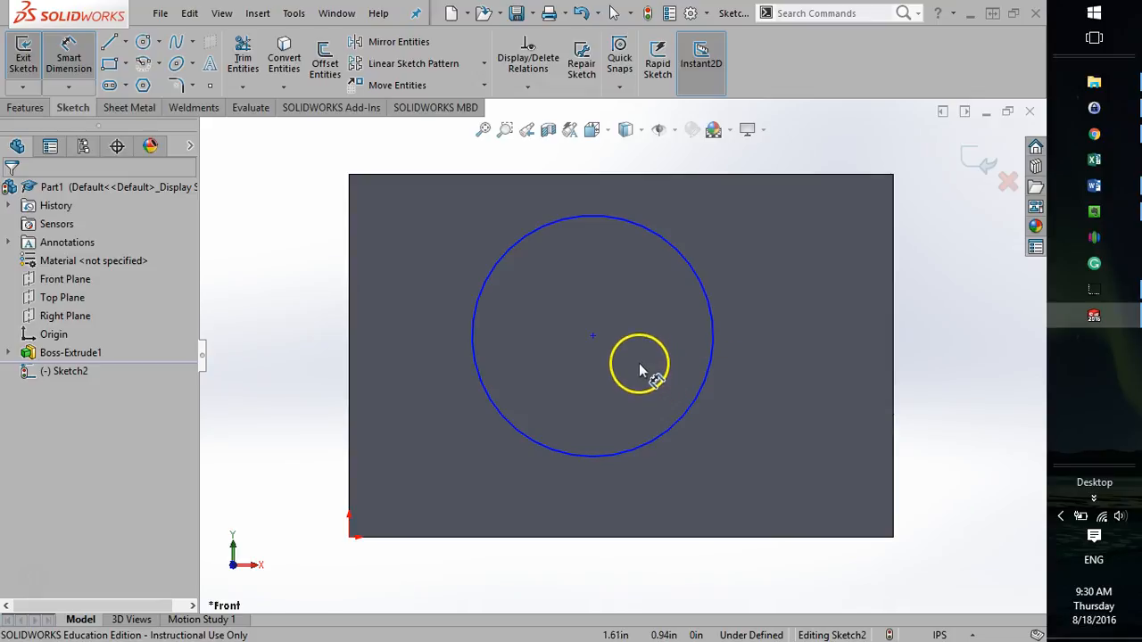
pyautogui.click(712, 329)
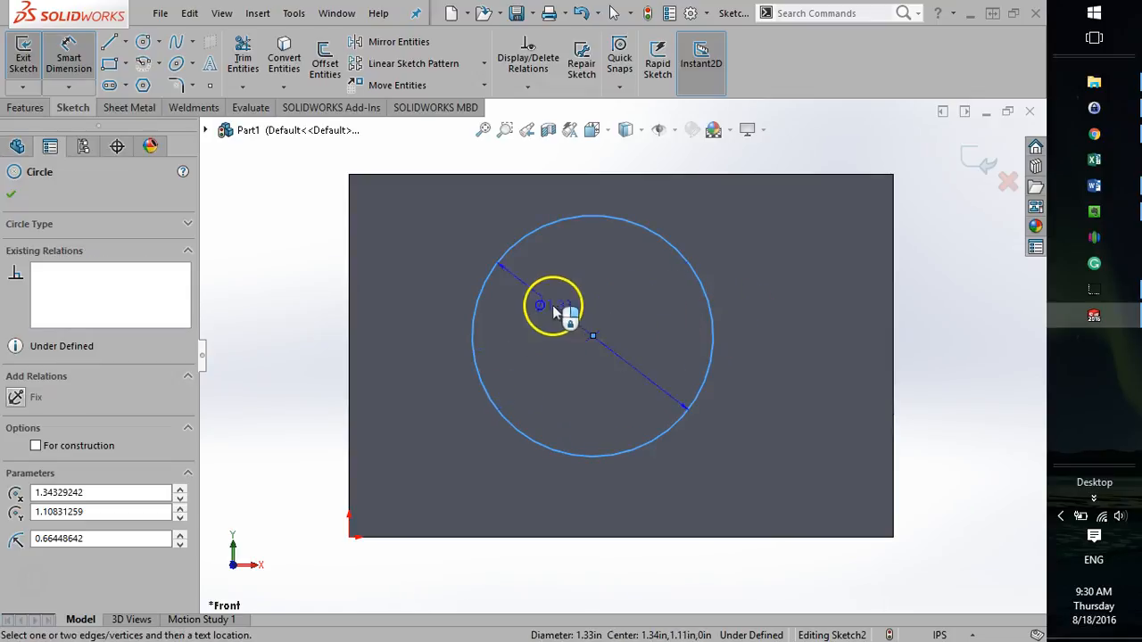
pyautogui.click(554, 310)
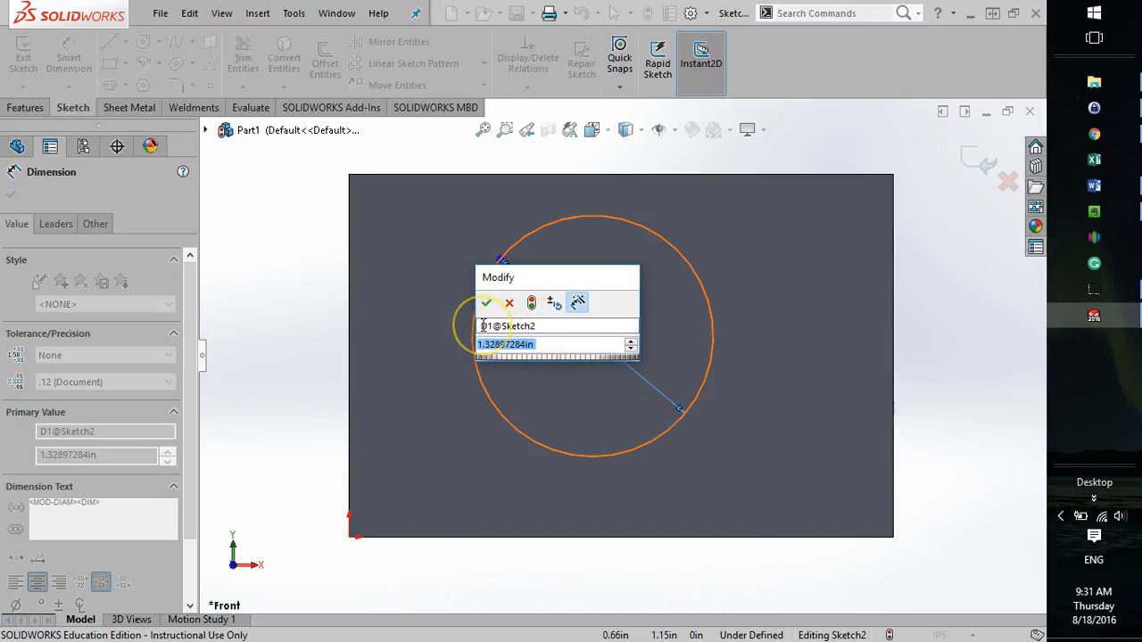
pyautogui.moveTo(482, 326)
pyautogui.mouseDown()
pyautogui.moveTo(546, 325)
pyautogui.moveTo(464, 344)
pyautogui.mouseUp()
pyautogui.click(546, 345)
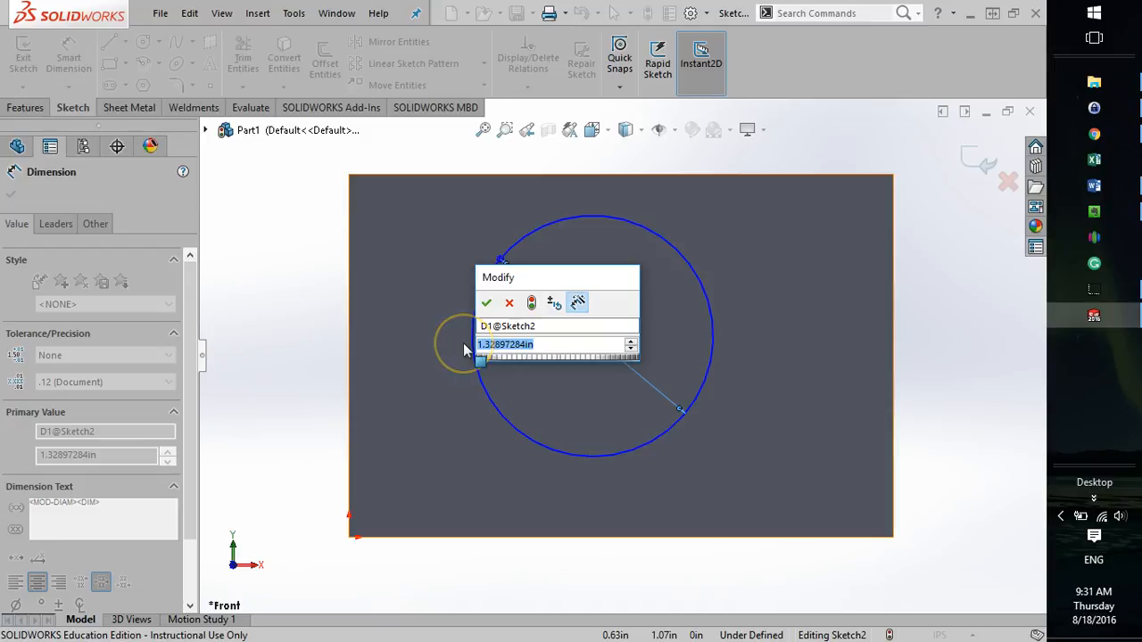
pyautogui.write('1')
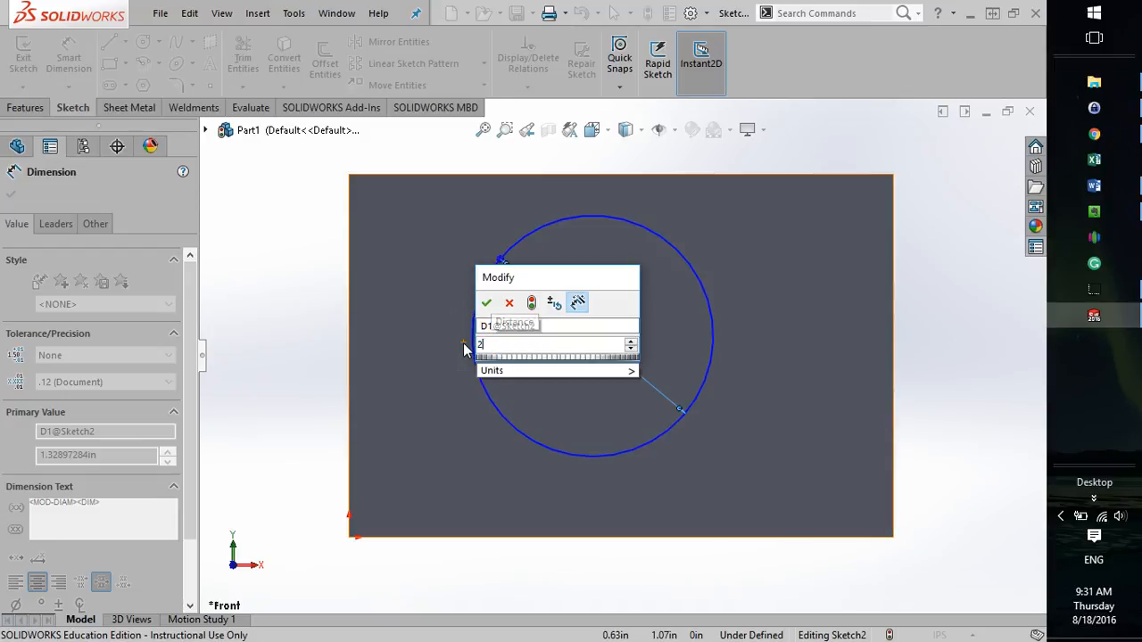
pyautogui.press('Return')
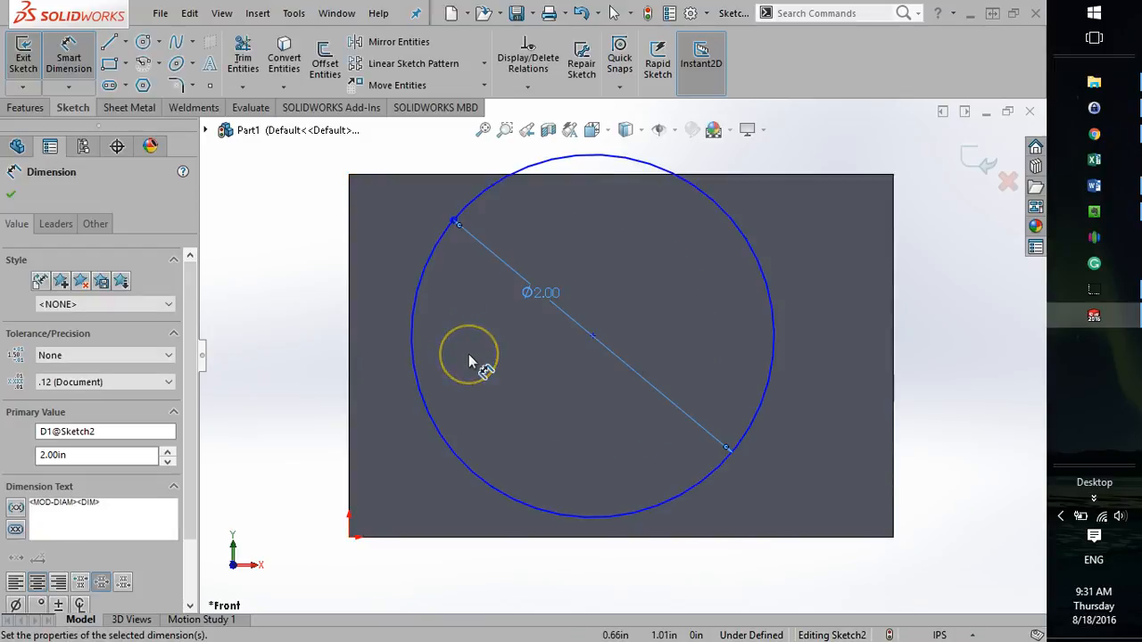
pyautogui.click(466, 356)
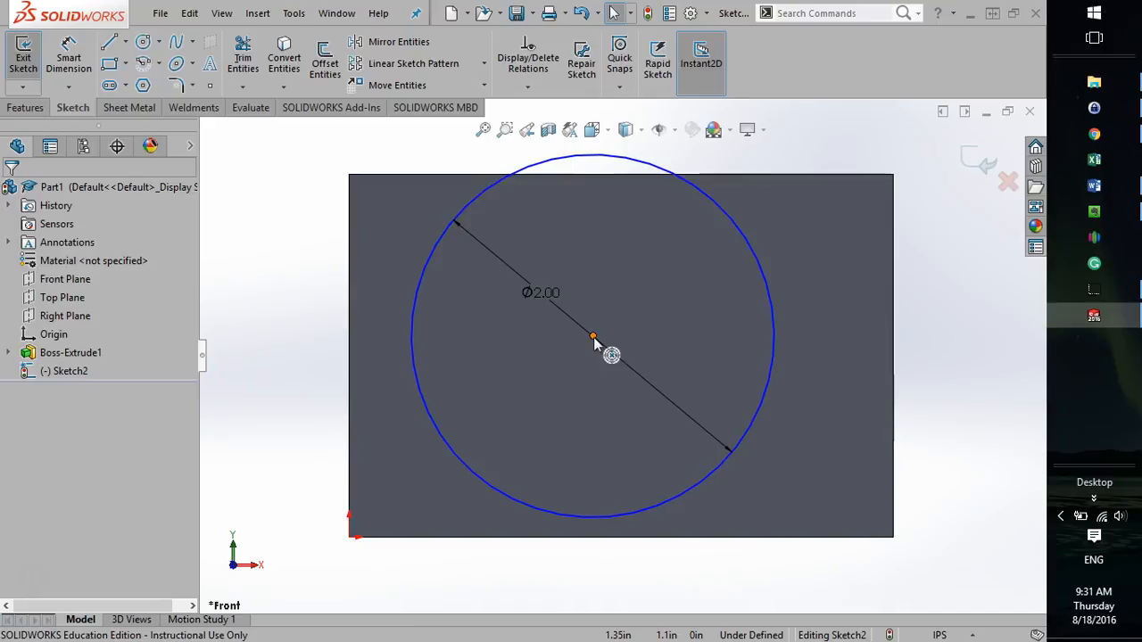
# Dimension the circle's center 1 in above the block's bottom edge with Smart Dimension and leave the tool.
pyautogui.click(71, 55)
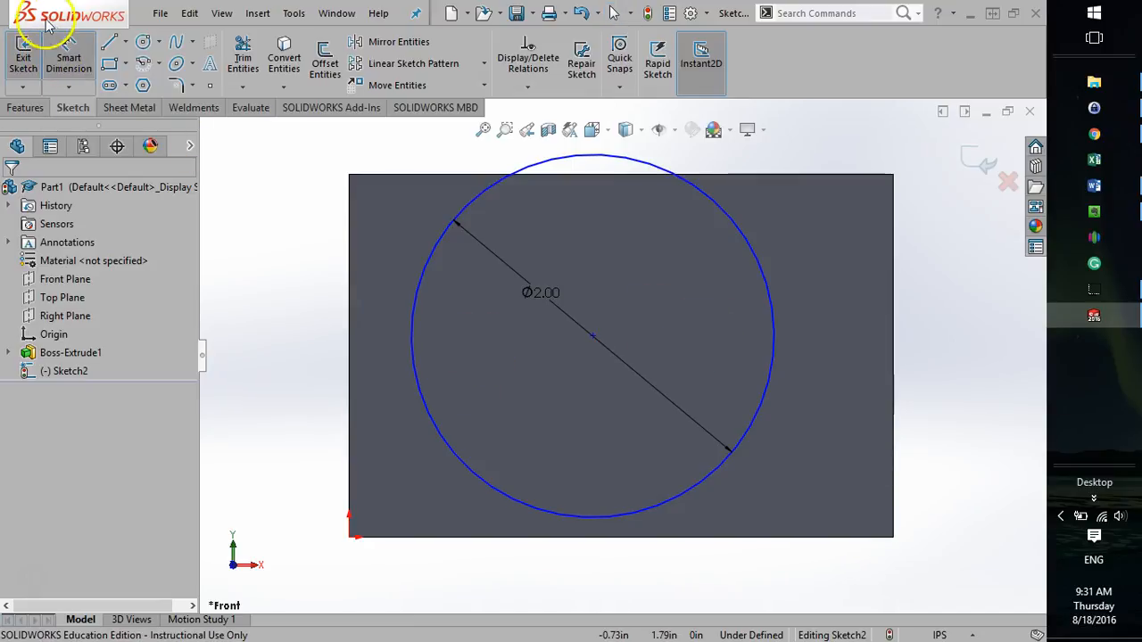
pyautogui.click(70, 56)
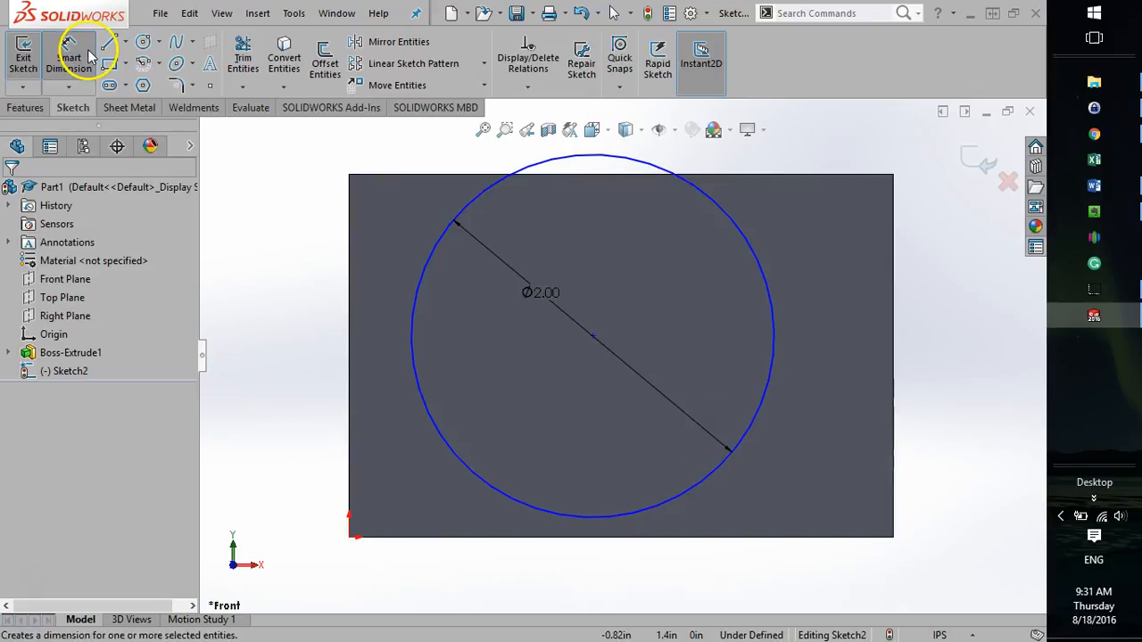
pyautogui.click(68, 56)
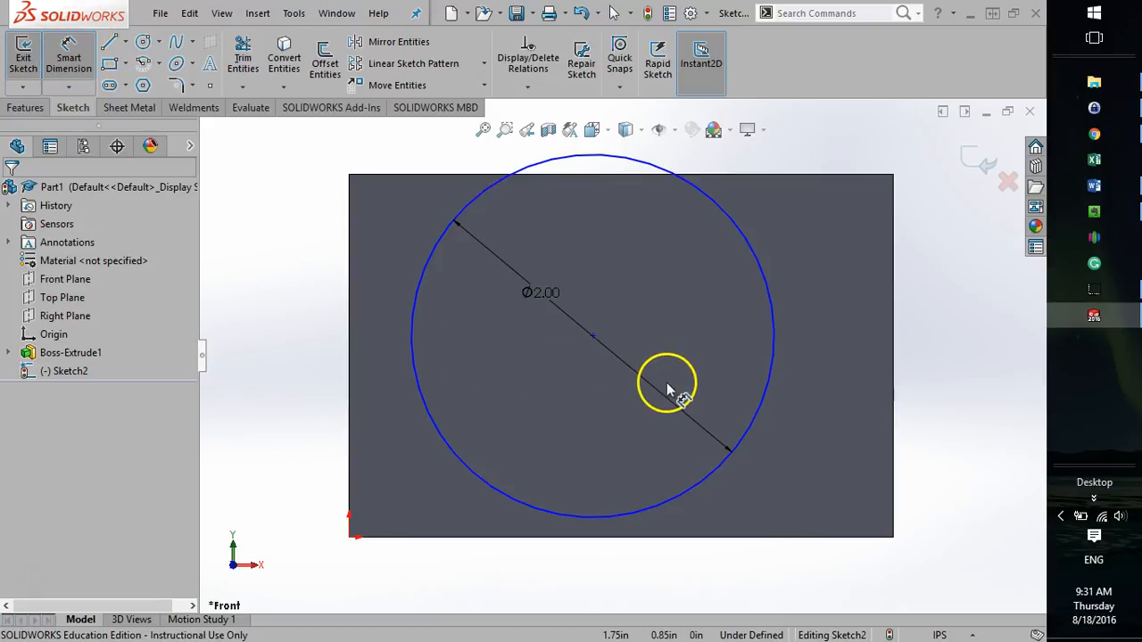
pyautogui.click(594, 337)
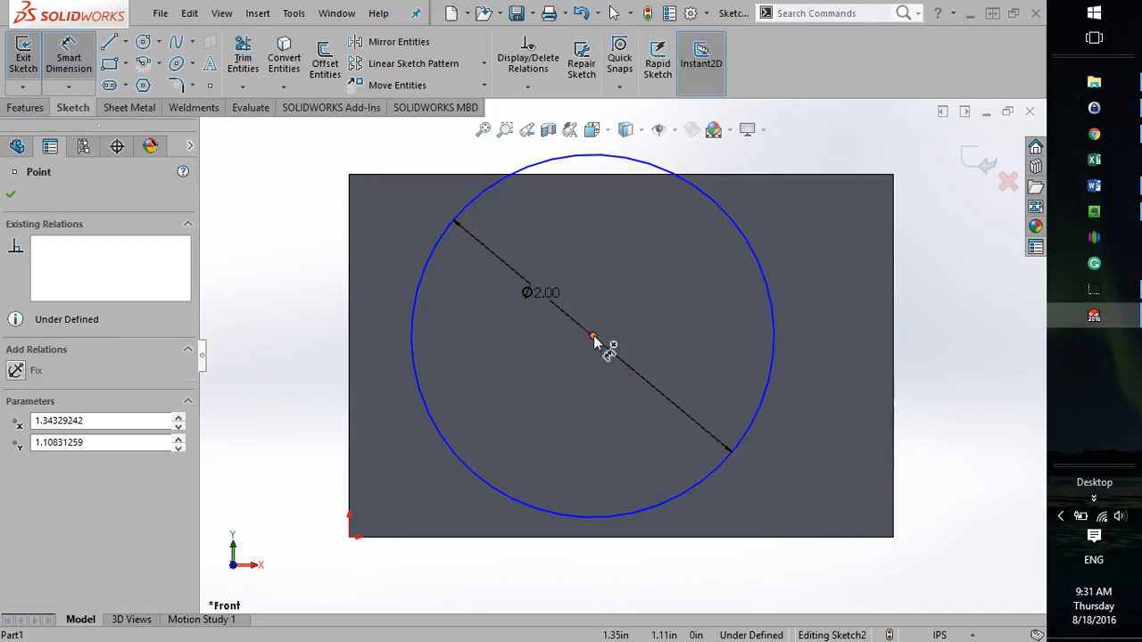
pyautogui.click(582, 538)
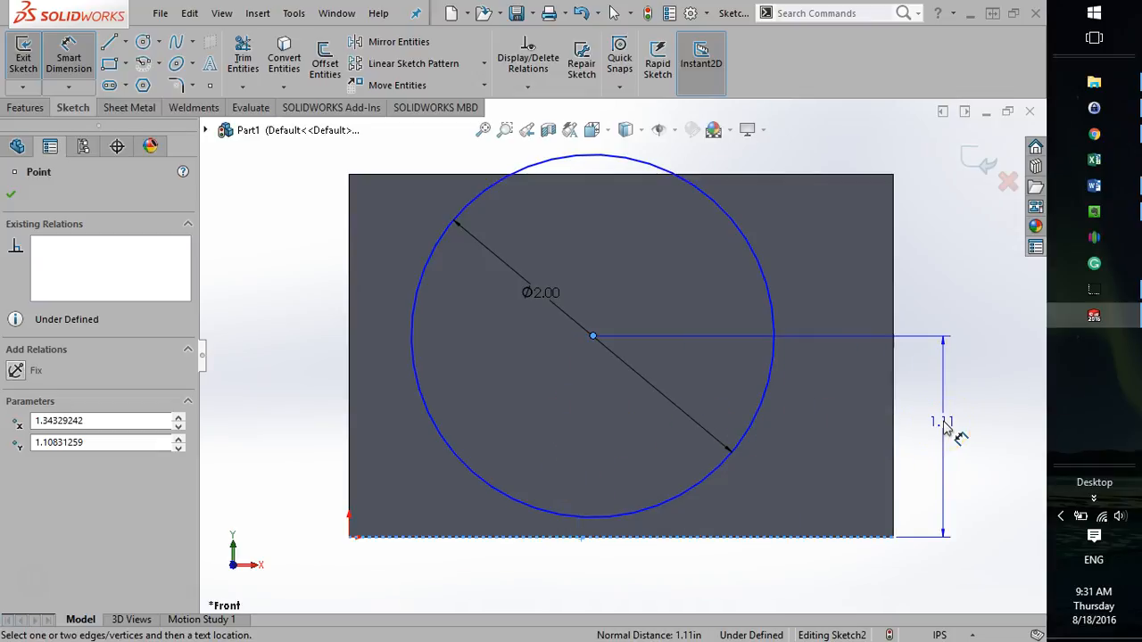
pyautogui.click(947, 429)
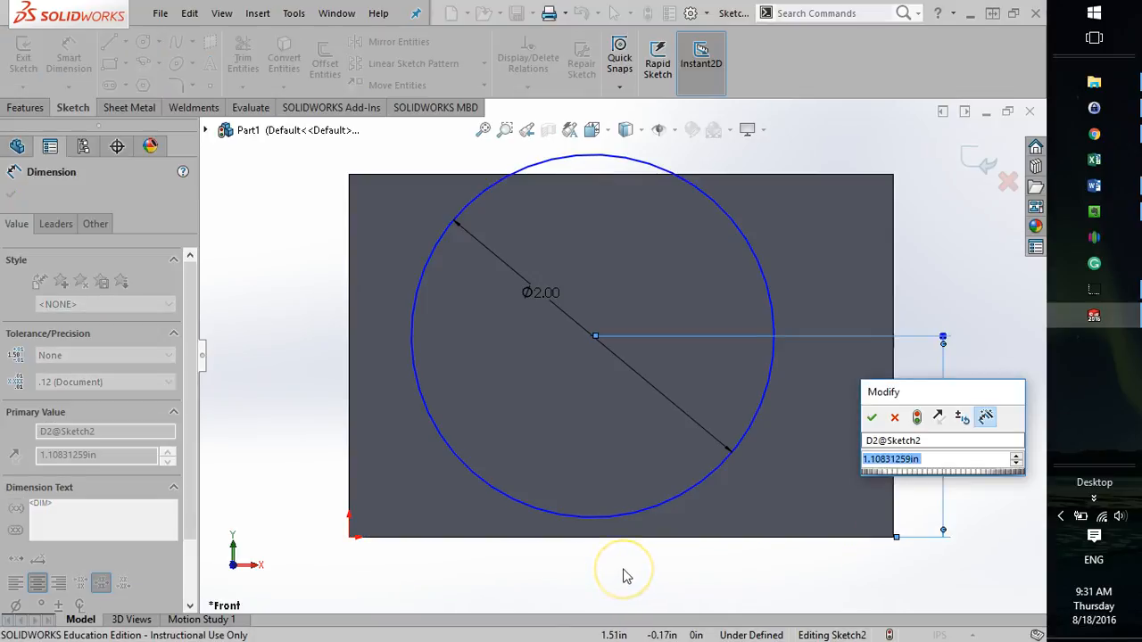
pyautogui.write('1')
pyautogui.press('Return')
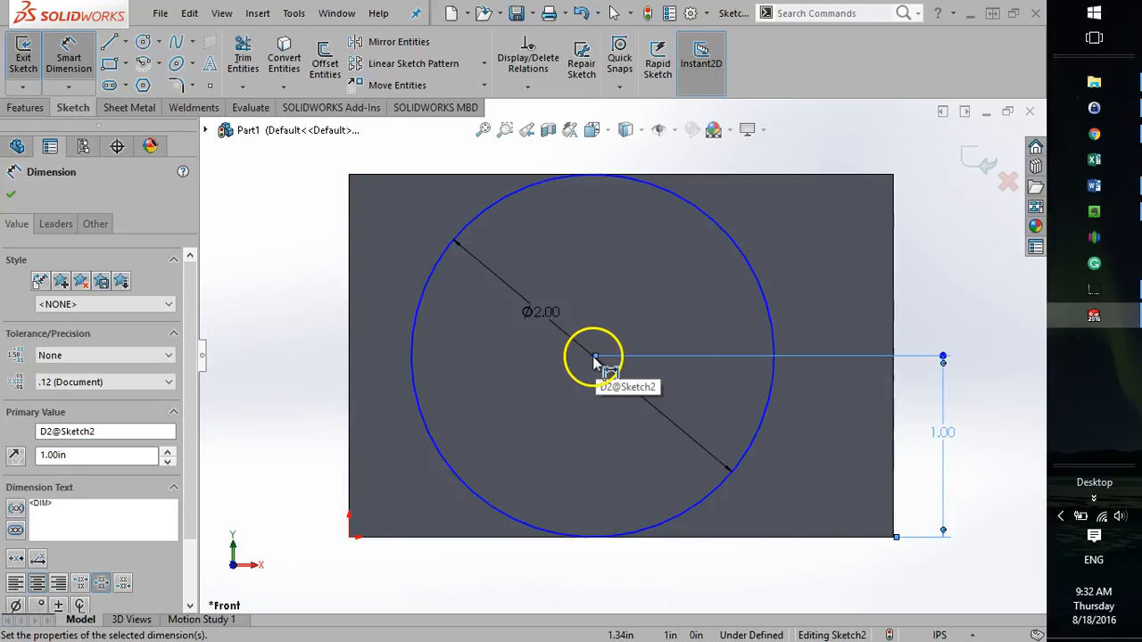
pyautogui.click(535, 342)
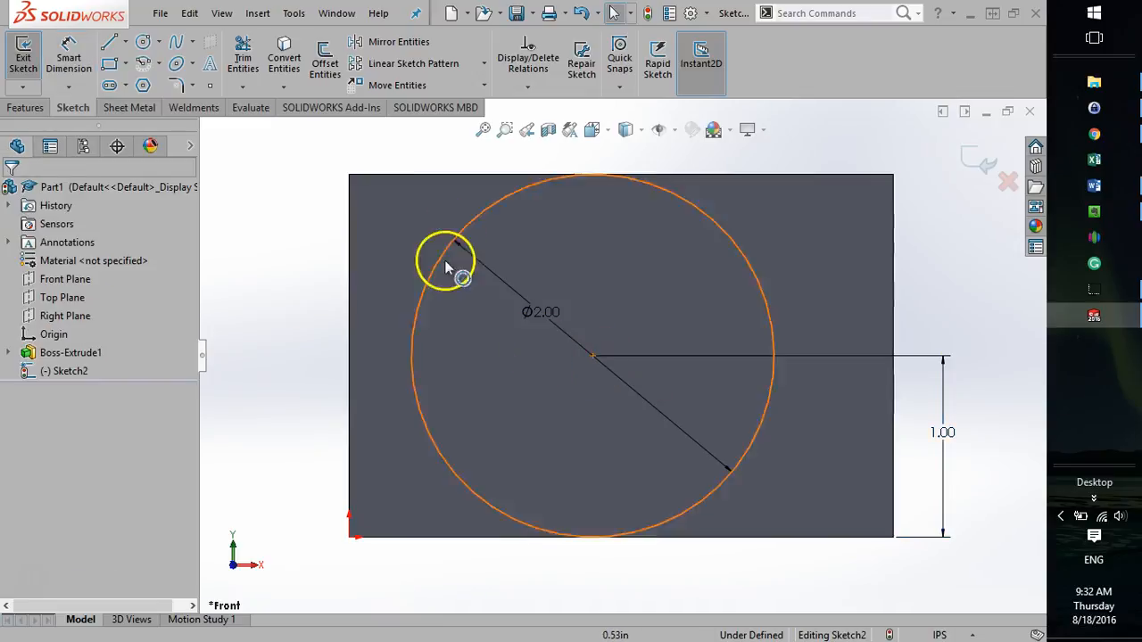
# Move the circle horizontally until its center is about 1.63 in across from the origin.
pyautogui.click(423, 287)
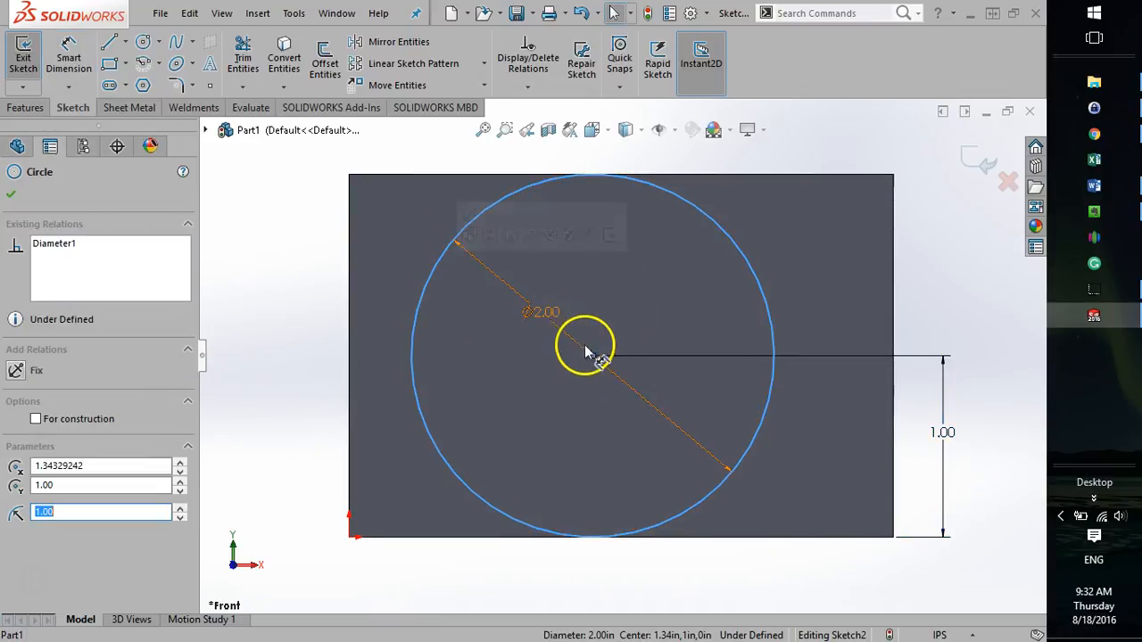
pyautogui.moveTo(596, 357); pyautogui.dragTo(645, 366)
pyautogui.click(291, 333)
# Dimension the circle's center 1 in from the block's left edge with Smart Dimension and leave the tool.
pyautogui.click(64, 51)
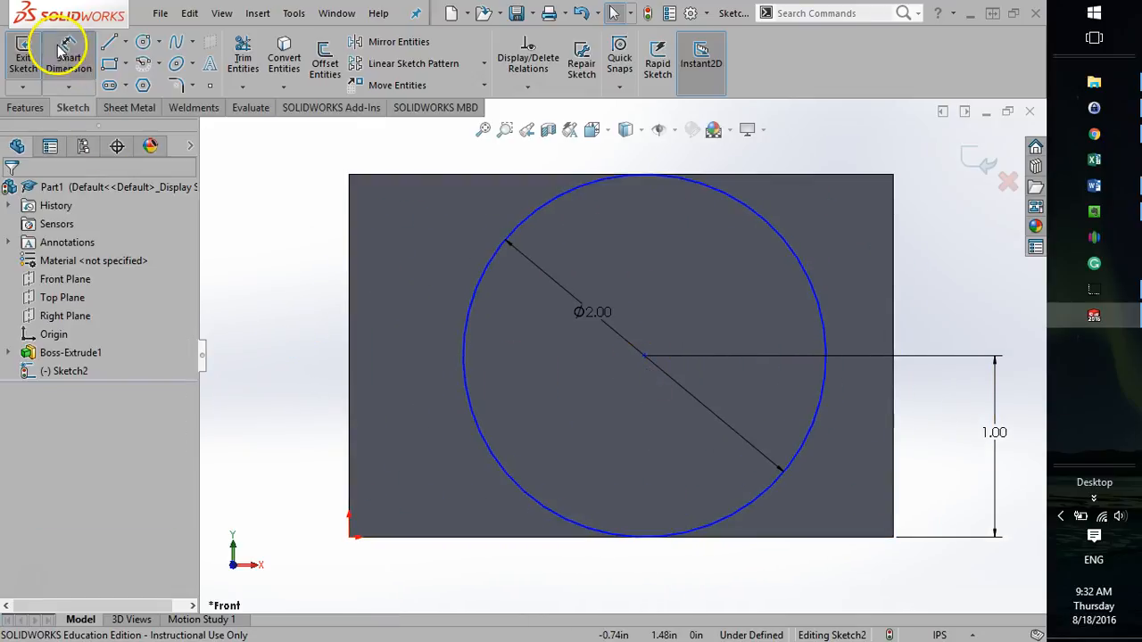
pyautogui.click(645, 356)
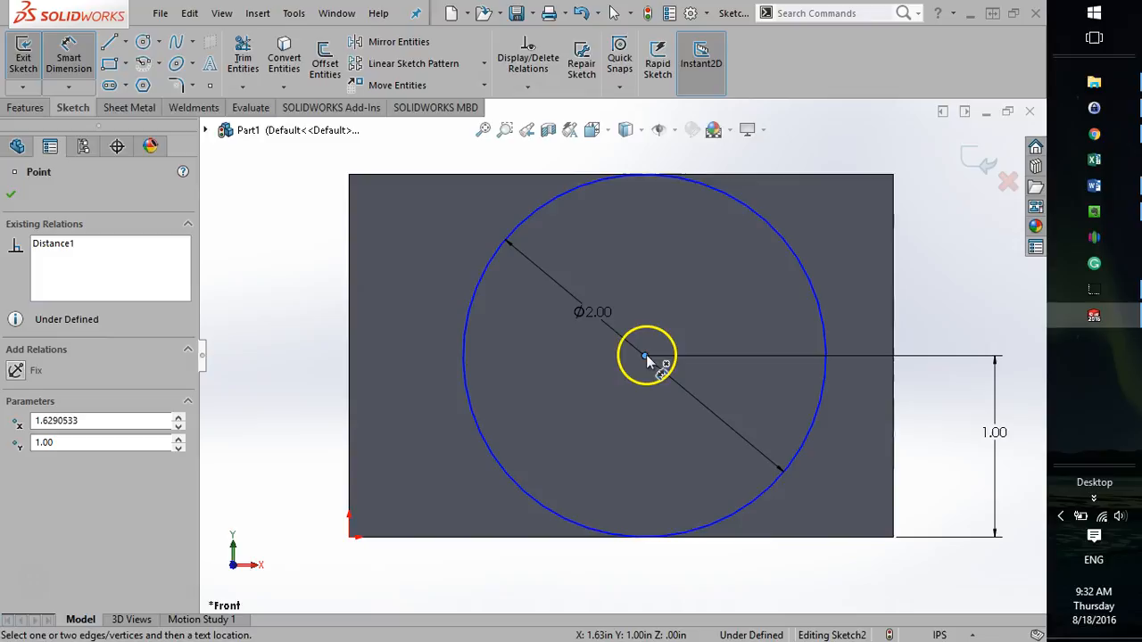
pyautogui.click(350, 371)
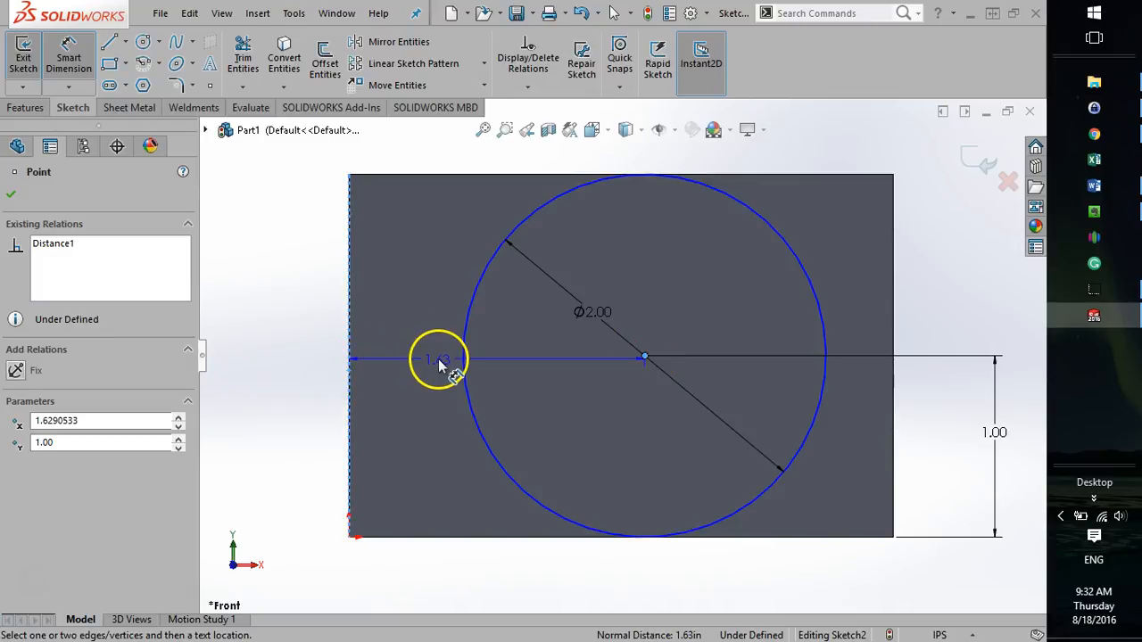
pyautogui.click(438, 363)
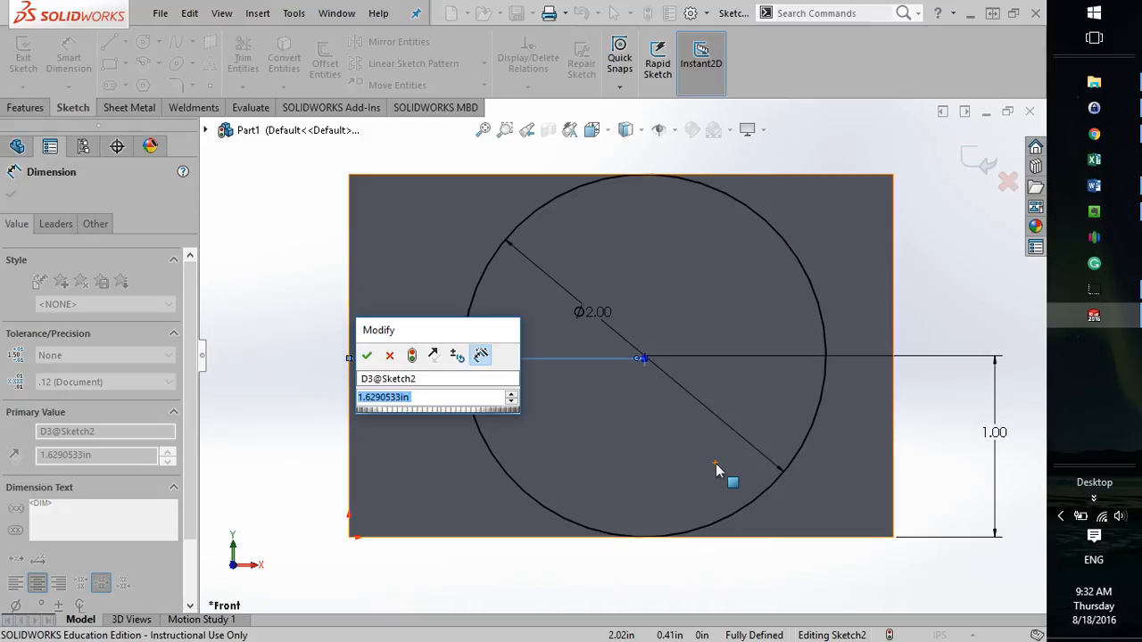
pyautogui.write('1')
pyautogui.press('Return')
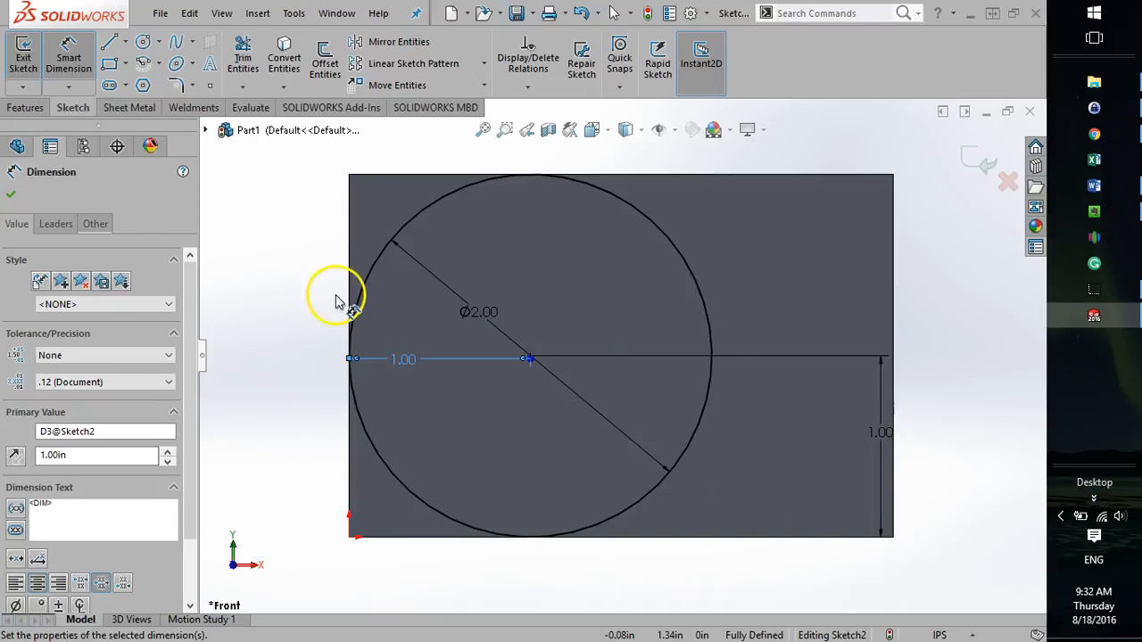
pyautogui.click(254, 292)
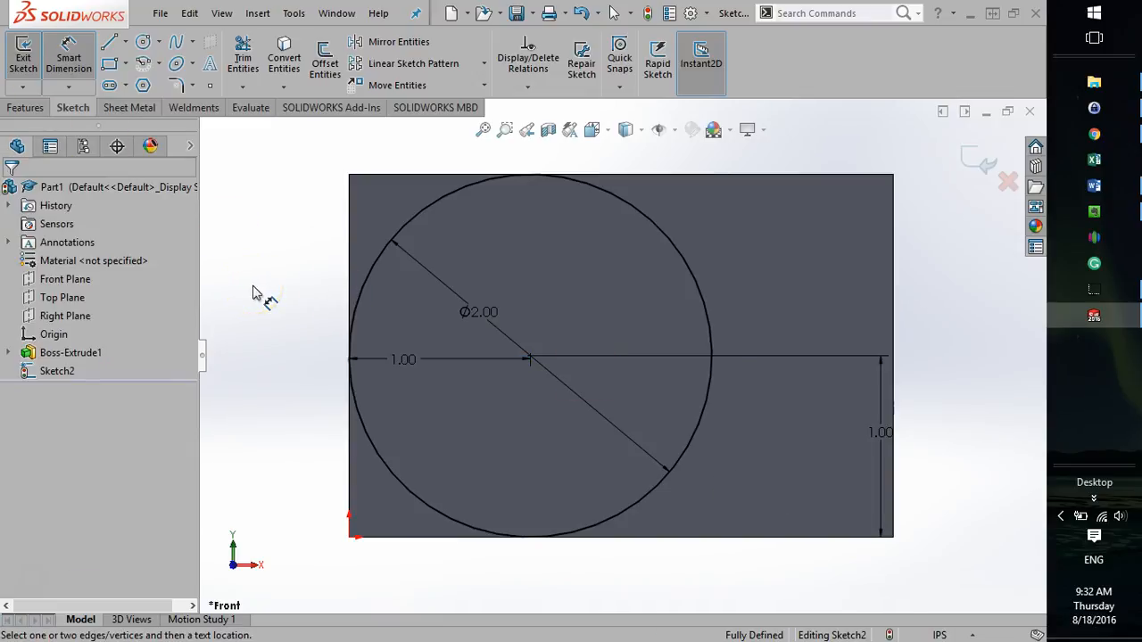
pyautogui.press('Escape')
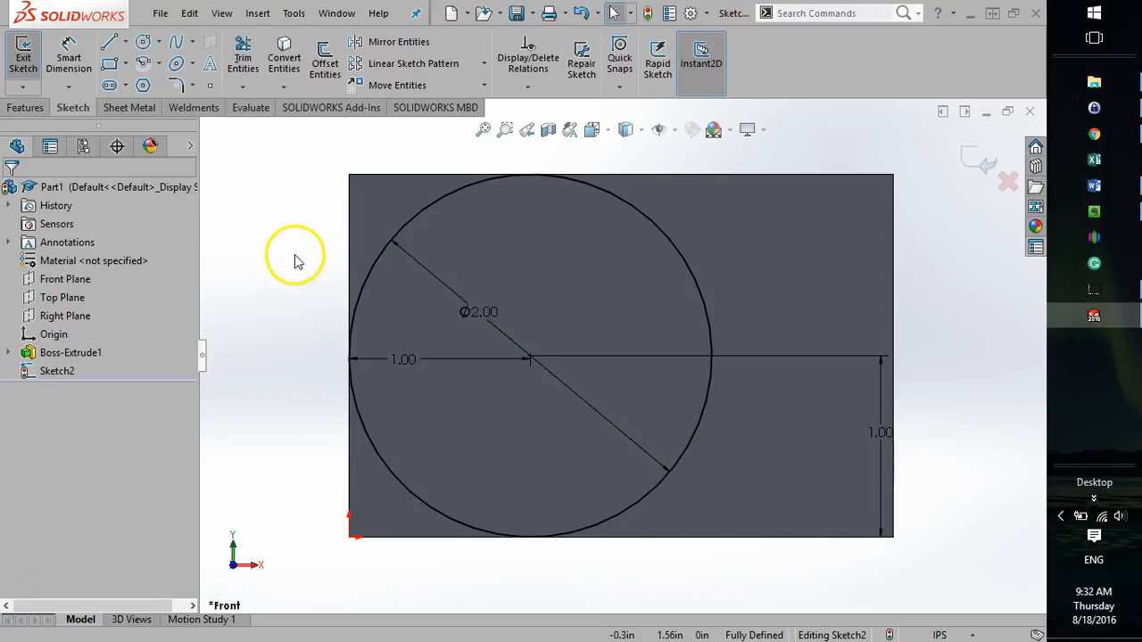
# Exit the circle sketch on the block's front face and deselect everything.
pyautogui.moveTo(268, 355); pyautogui.dragTo(439, 384, button='middle')
pyautogui.click(23, 57)
pyautogui.click(377, 349)
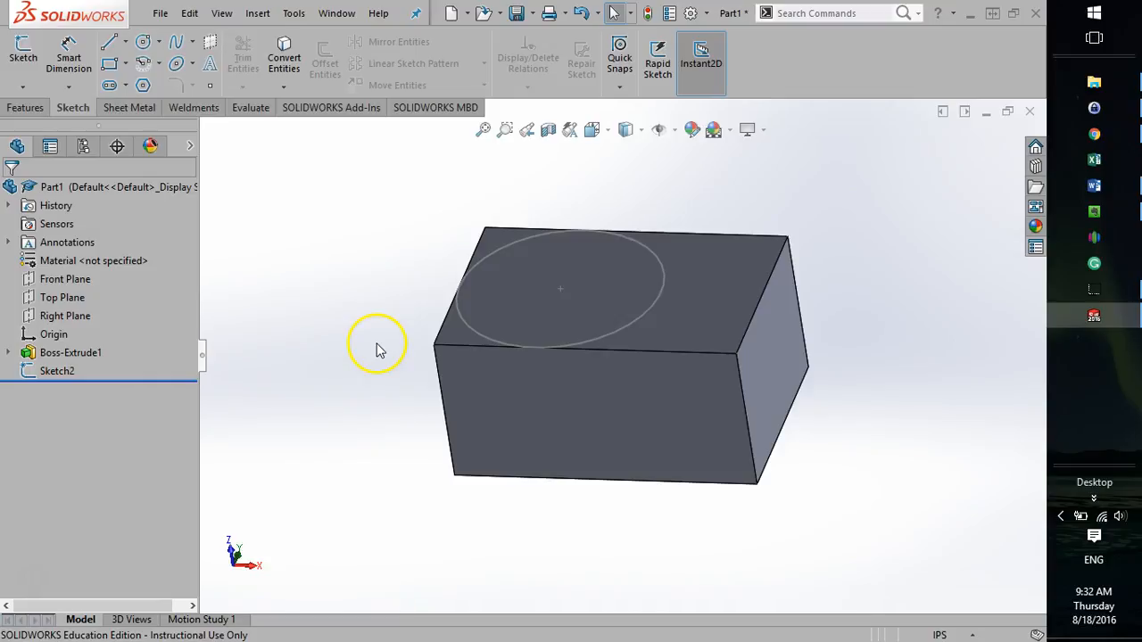
# Extrude the circle sketch as a Blind boss 0.5 in outward from the block, with Merge result on.
pyautogui.click(21, 109)
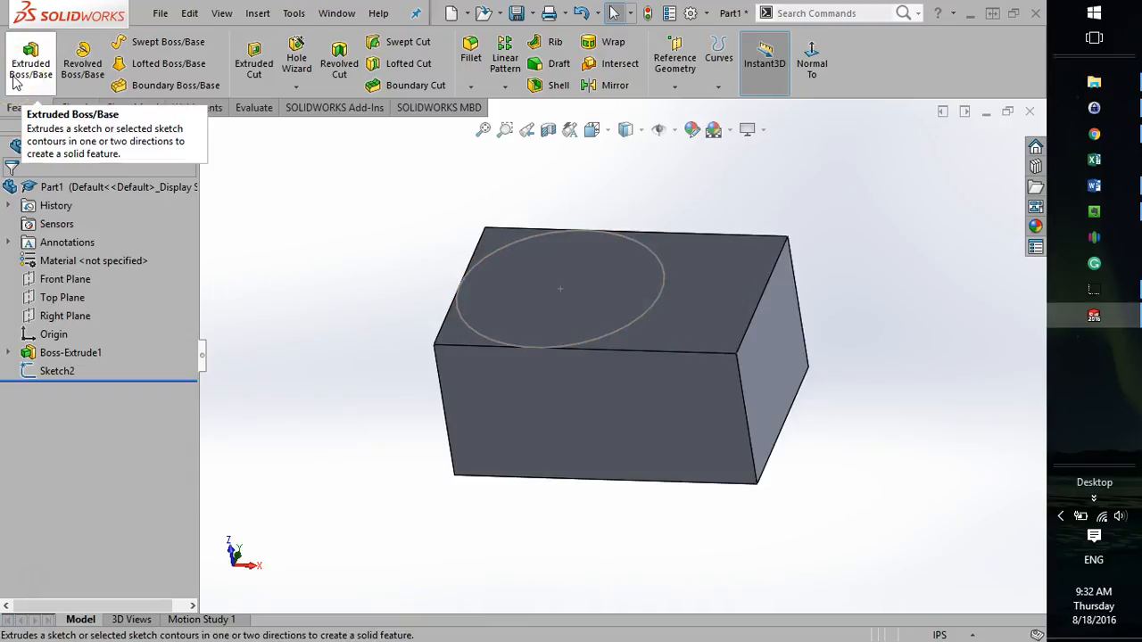
pyautogui.click(55, 371)
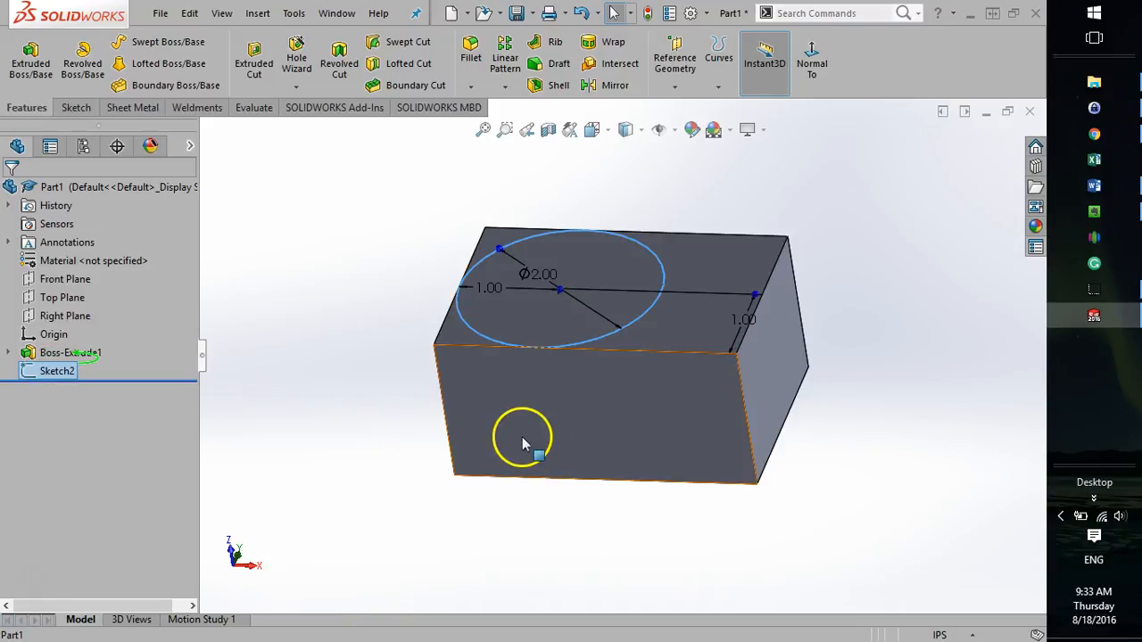
pyautogui.click(32, 50)
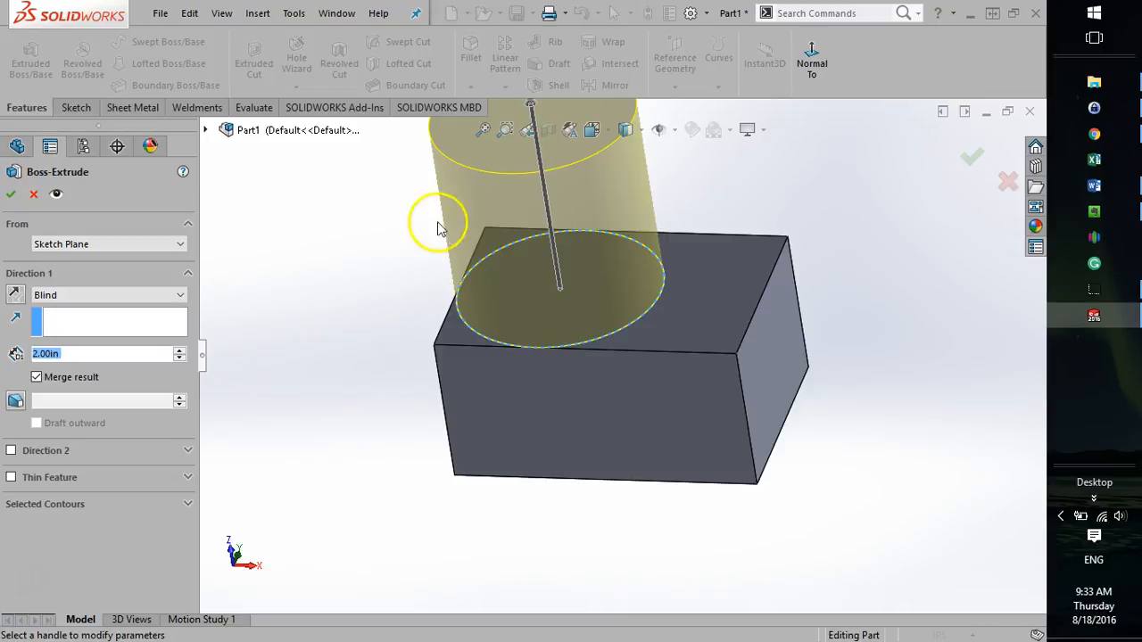
pyautogui.scroll(3, 455, 224)
pyautogui.scroll(-2, 678, 279)
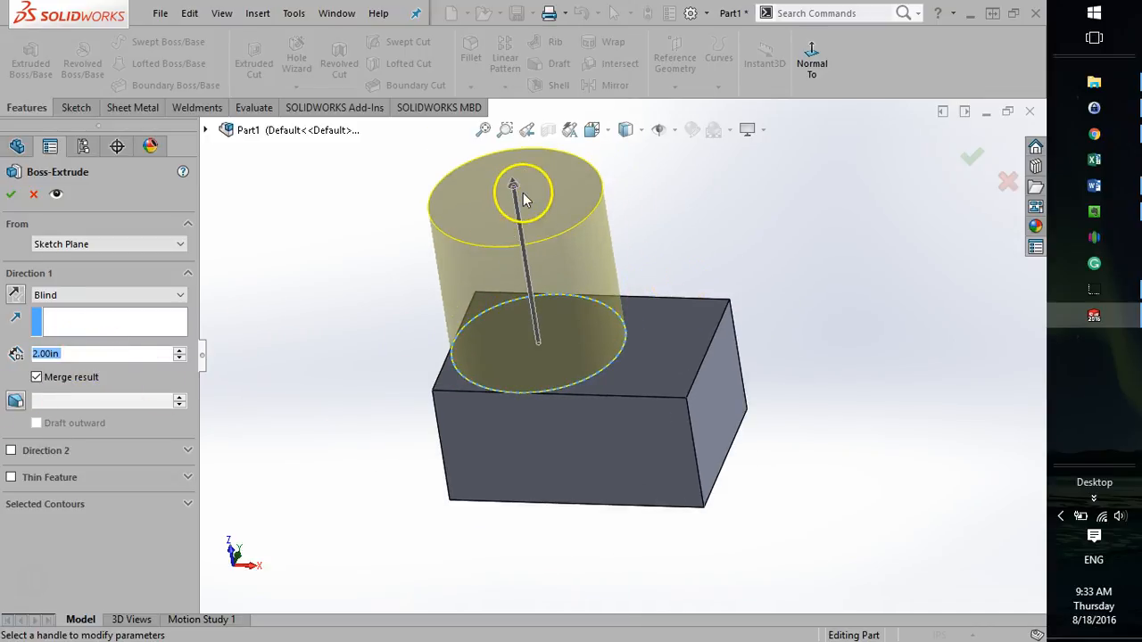
pyautogui.moveTo(511, 186); pyautogui.dragTo(517, 308)
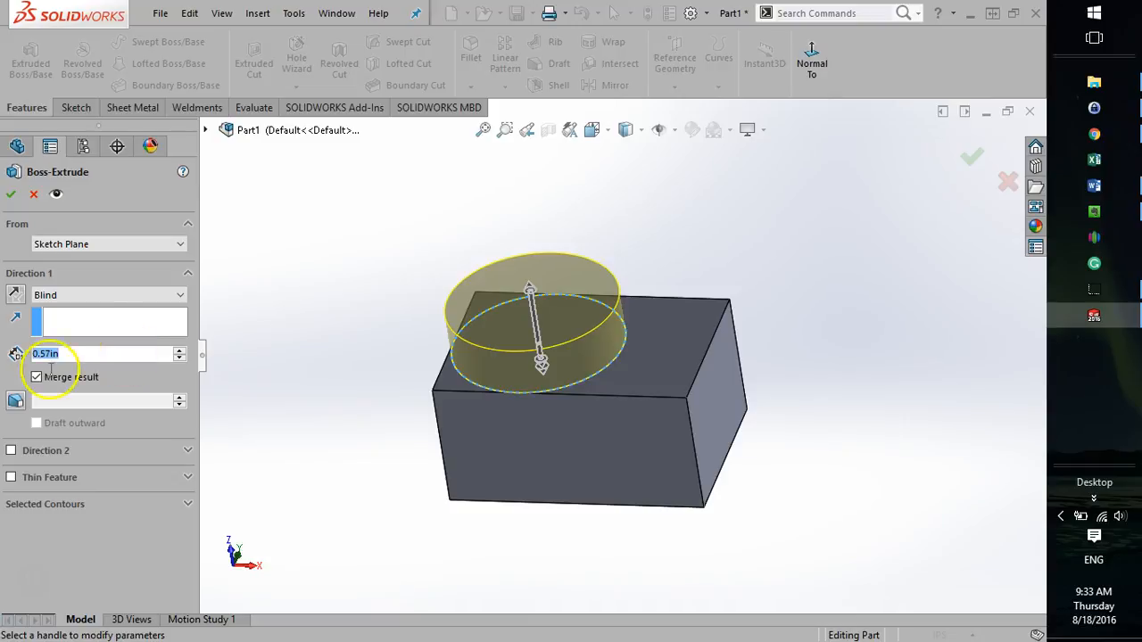
pyautogui.write('0.5')
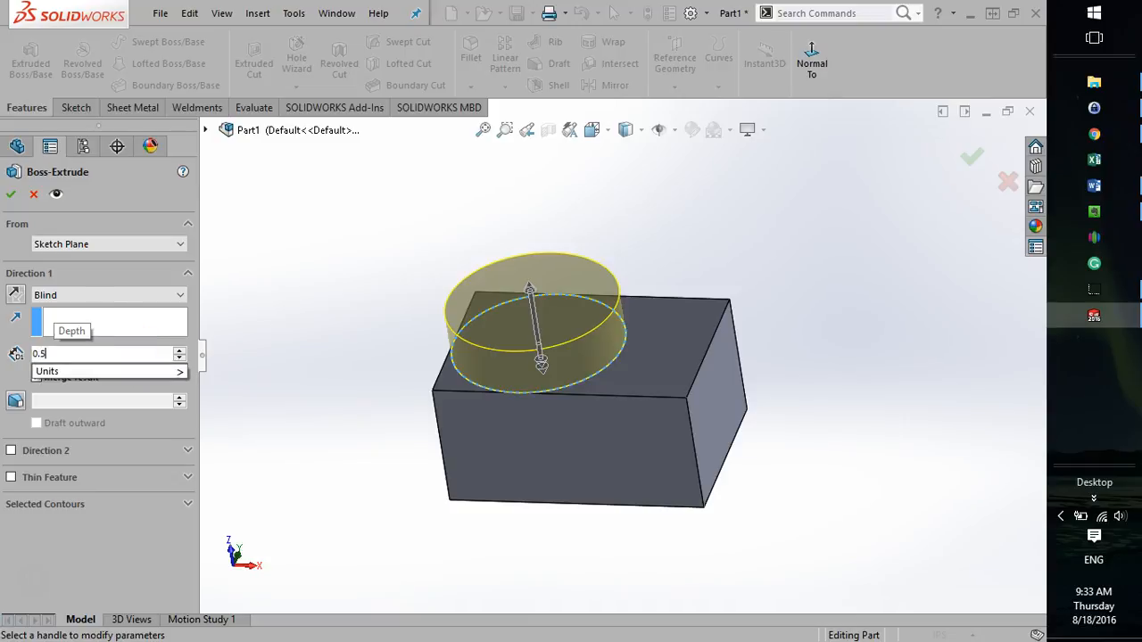
pyautogui.press('Return')
pyautogui.click(12, 356)
pyautogui.click(36, 378)
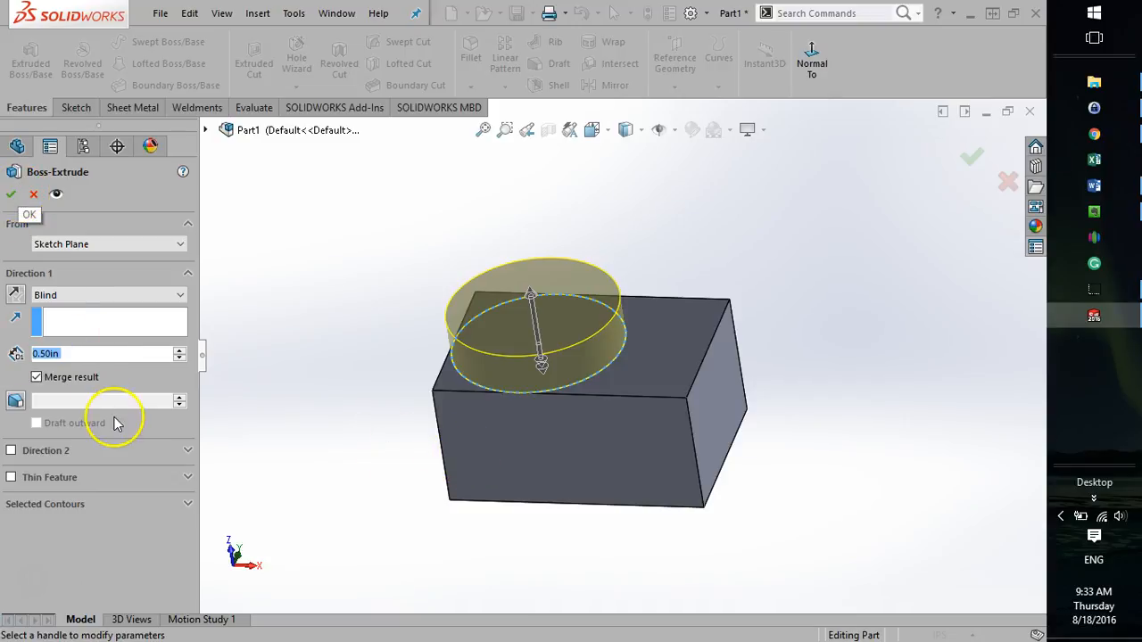
pyautogui.click(11, 195)
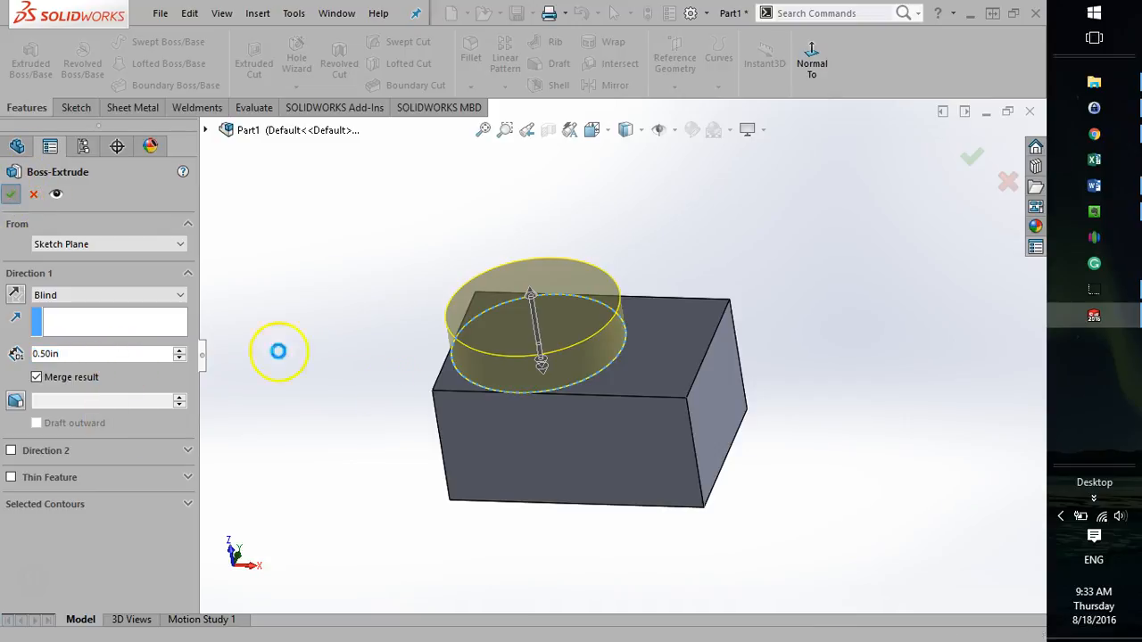
# Examine the part from several angles and highlight the block and cylinder extrusions in turn to view their dimensions.
pyautogui.moveTo(354, 511); pyautogui.dragTo(362, 442, button='middle')
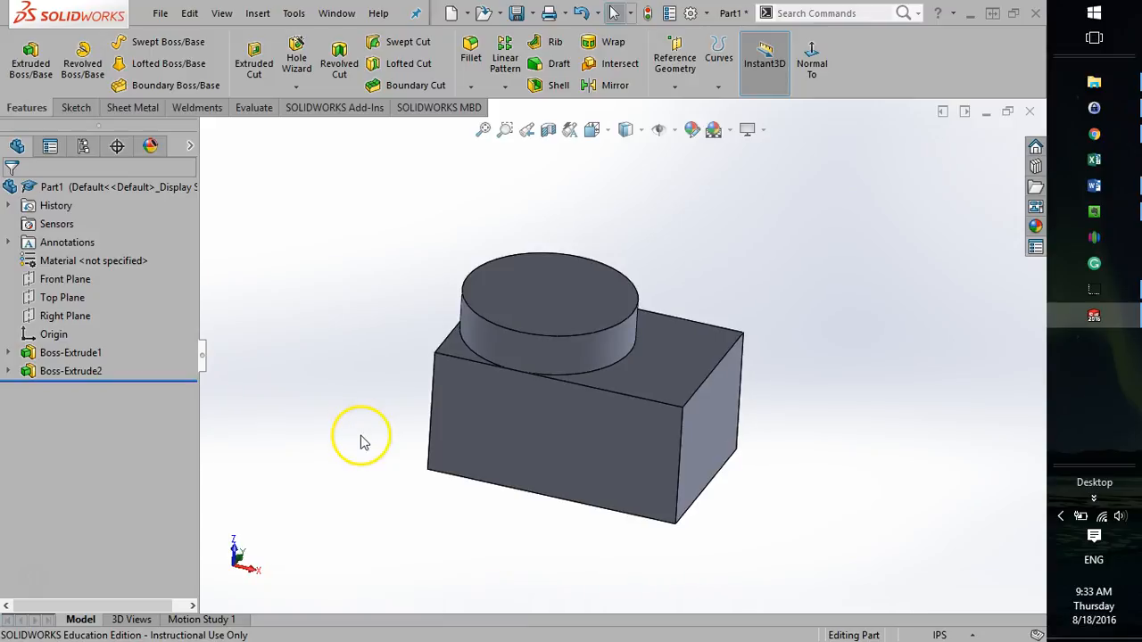
pyautogui.moveTo(356, 474); pyautogui.dragTo(410, 527, button='middle')
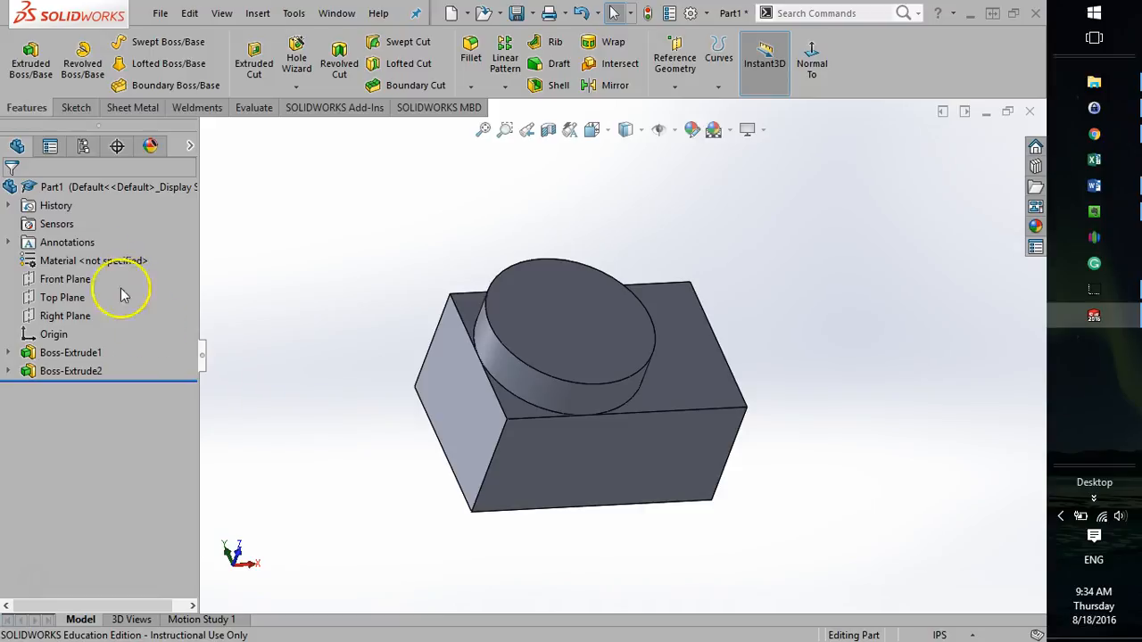
pyautogui.click(67, 355)
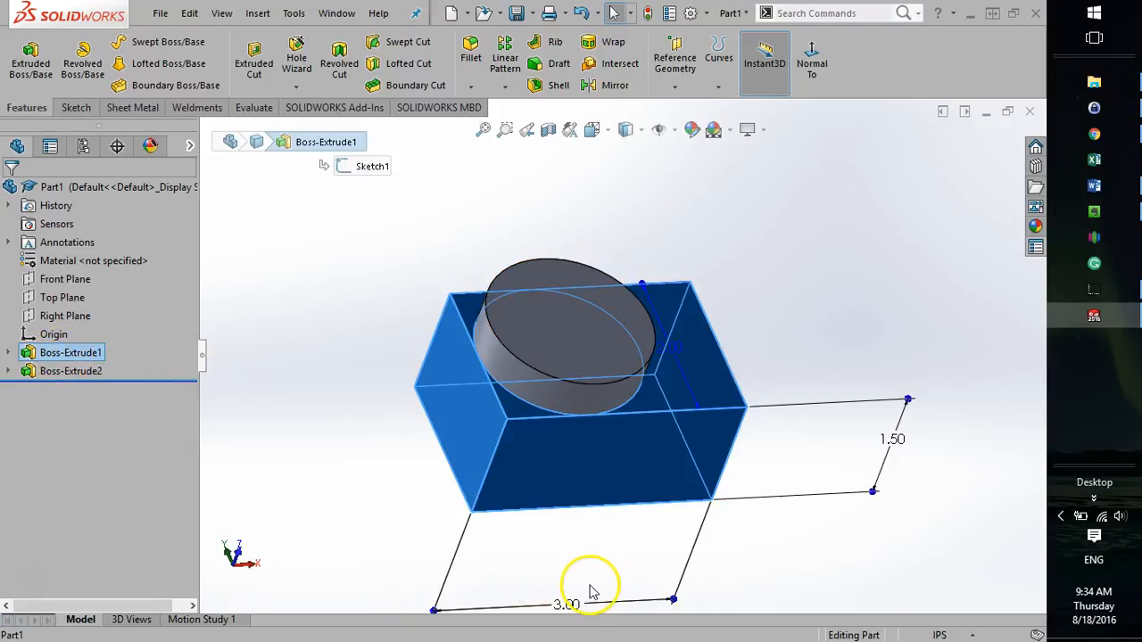
pyautogui.click(27, 373)
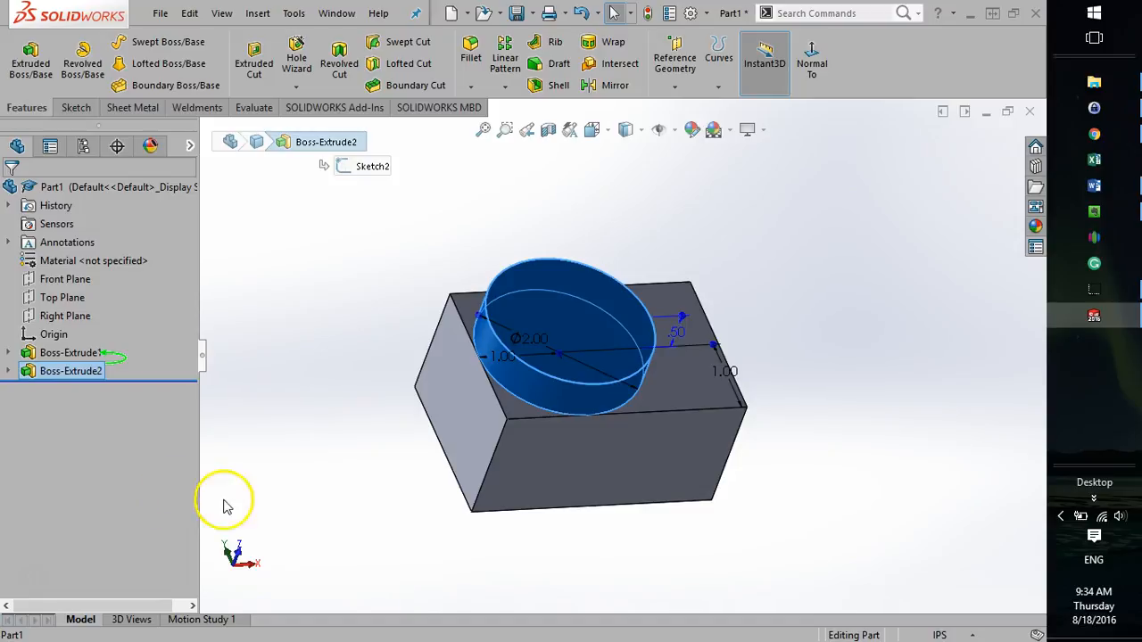
pyautogui.click(94, 353)
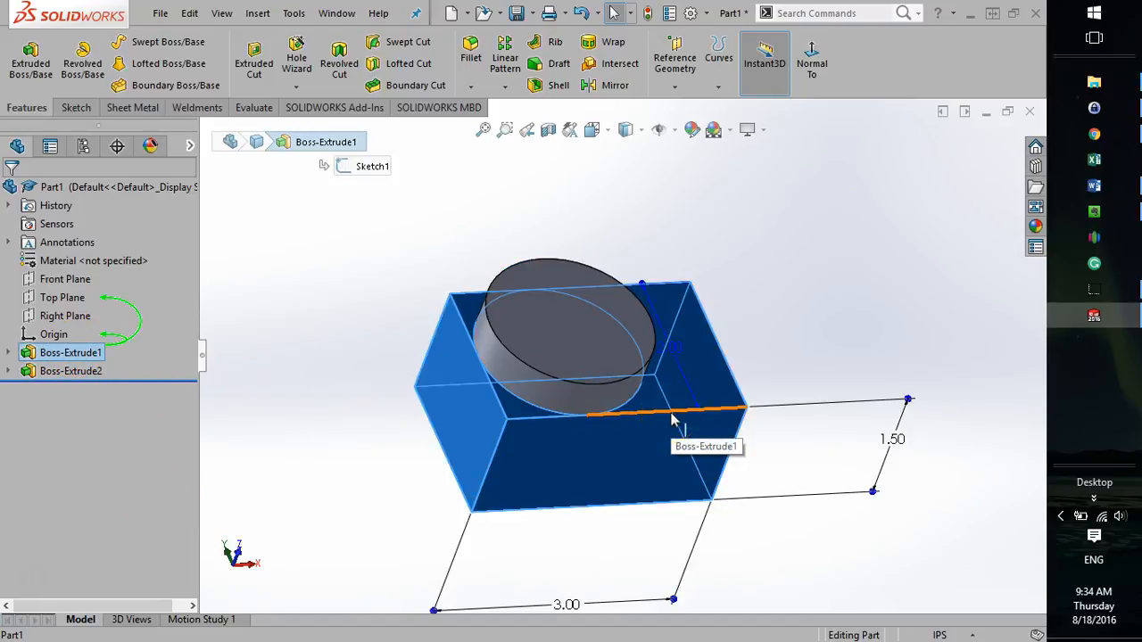
pyautogui.click(57, 373)
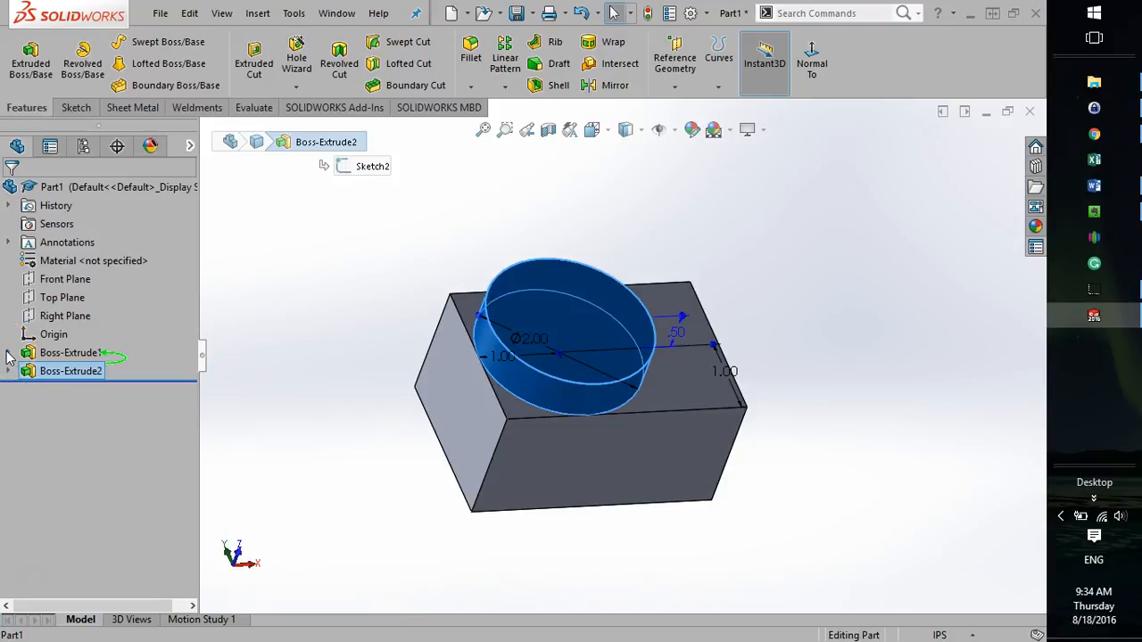
pyautogui.click(392, 388)
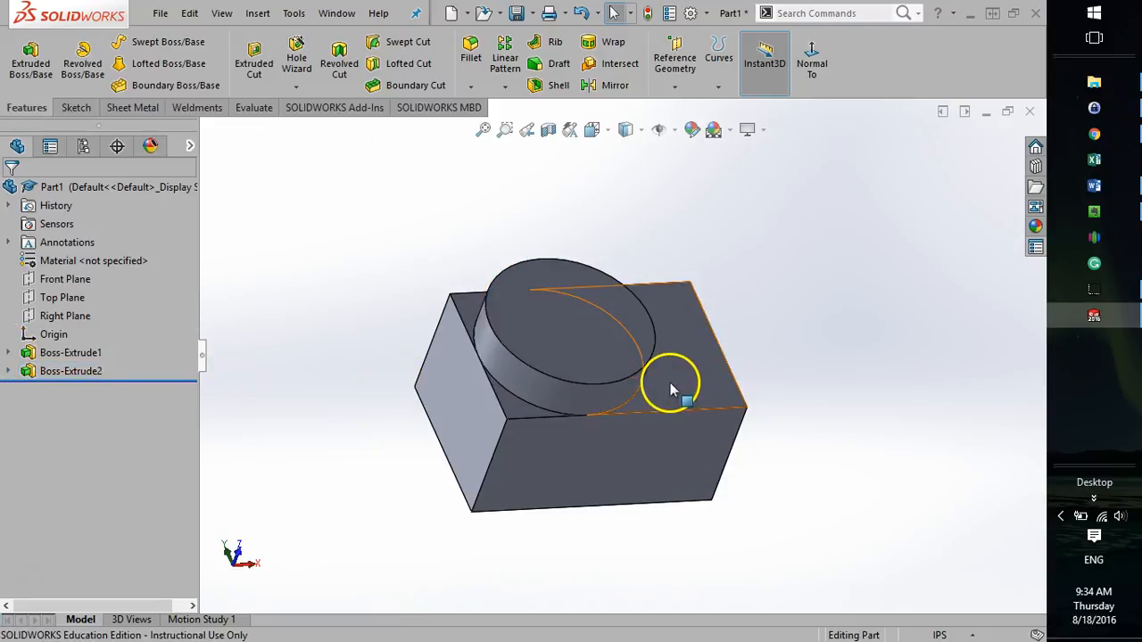
# Expand the block extrusion in the feature tree and highlight its base sketch to view its dimensions.
pyautogui.click(8, 353)
pyautogui.click(8, 353)
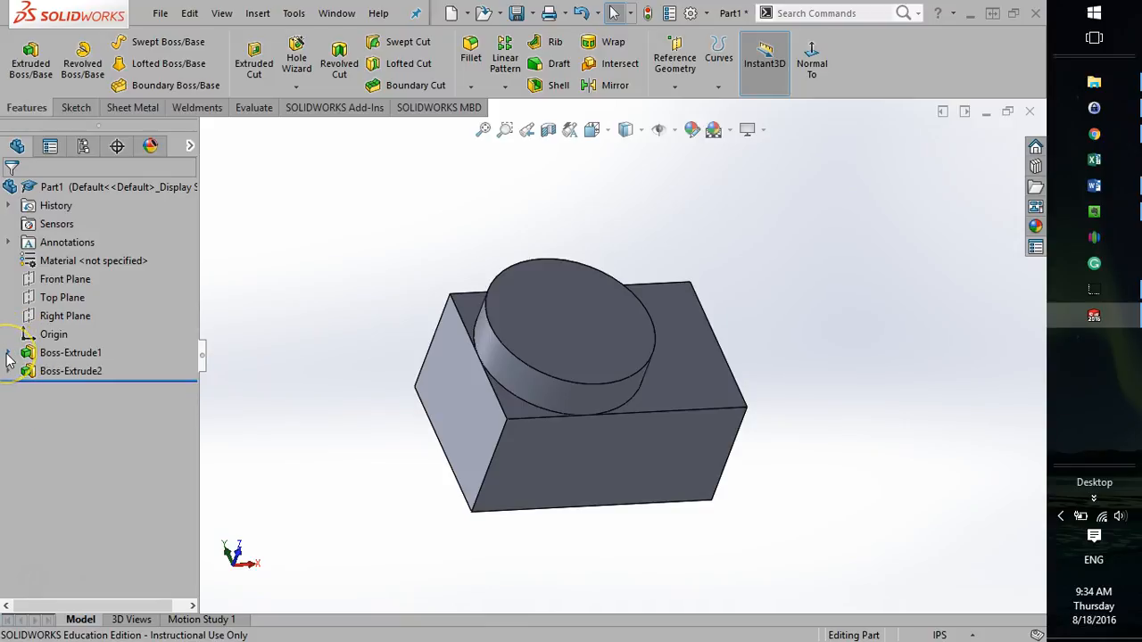
pyautogui.click(8, 354)
pyautogui.click(8, 354)
pyautogui.click(8, 354)
pyautogui.click(8, 354)
pyautogui.click(8, 354)
pyautogui.click(8, 354)
pyautogui.click(8, 354)
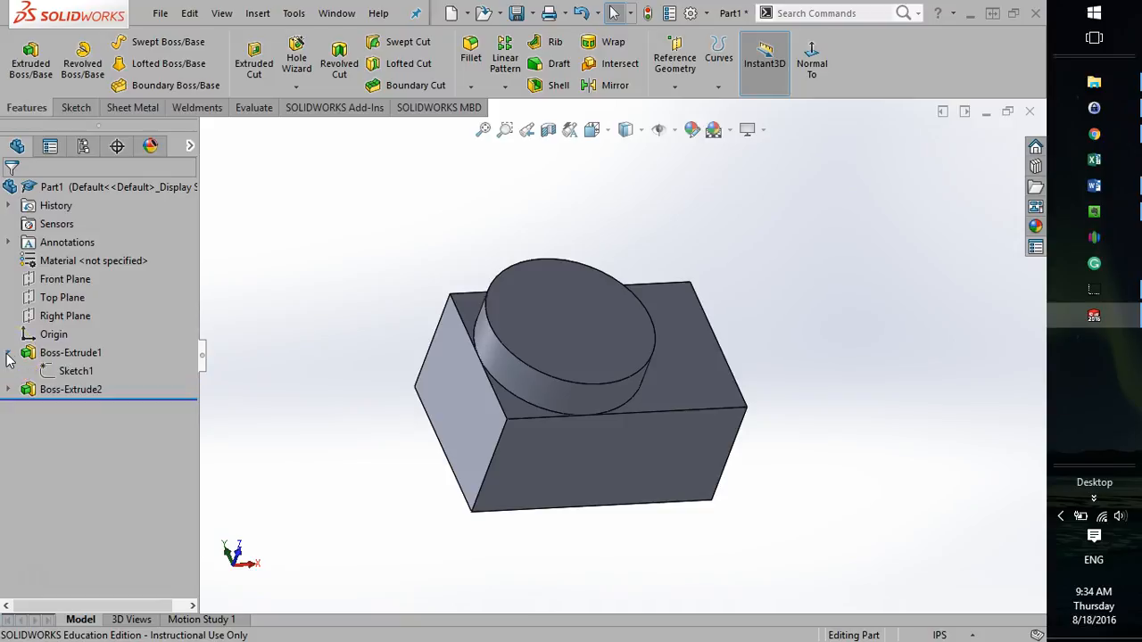
pyautogui.click(69, 371)
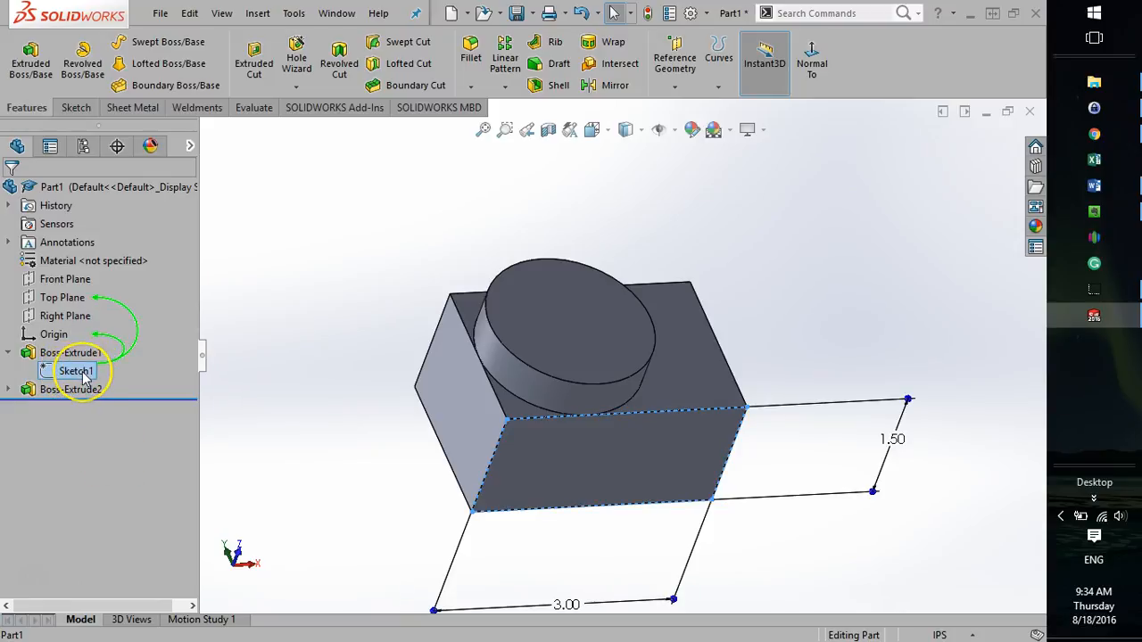
pyautogui.click(76, 372)
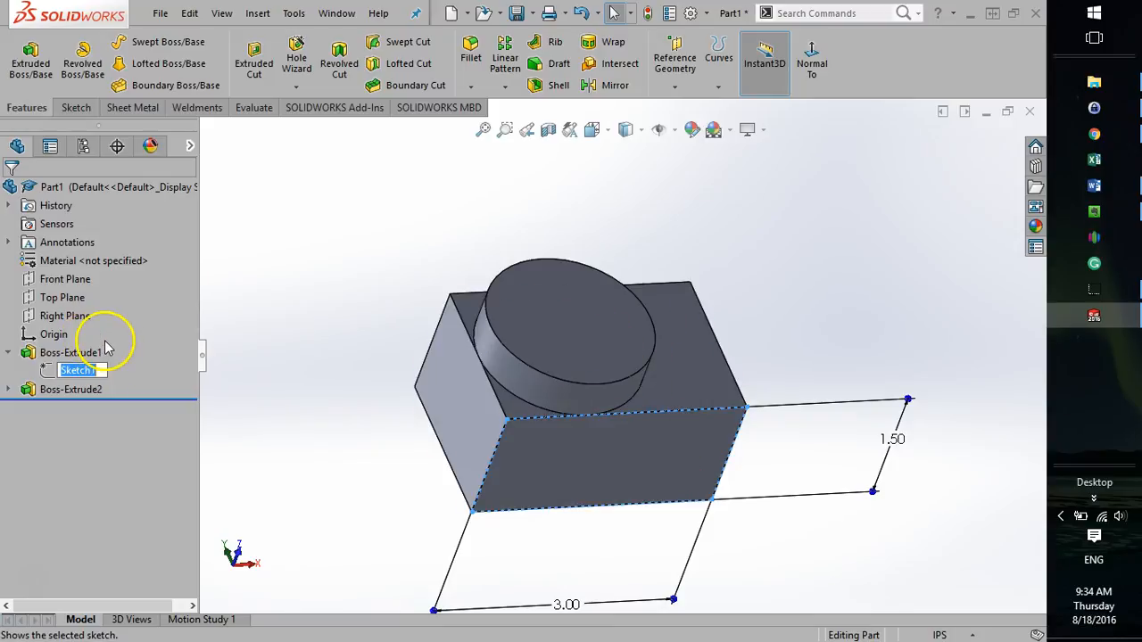
# Open the block's base sketch to inspect its rectangle and dimensions, exit it and collapse the block feature.
pyautogui.rightClick(73, 368)
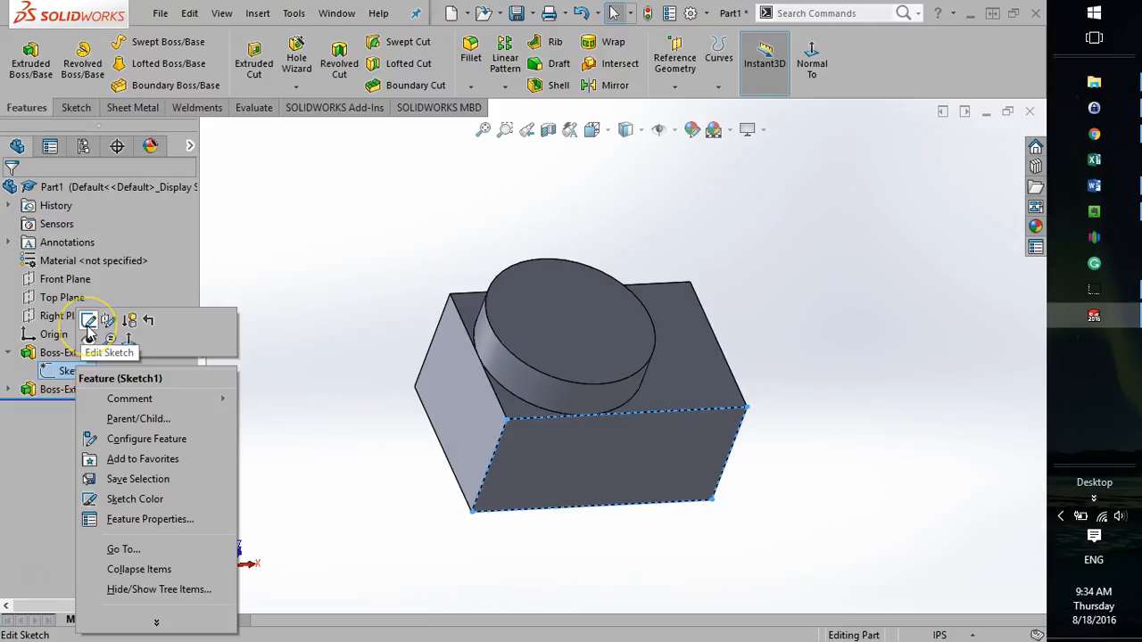
pyautogui.click(89, 321)
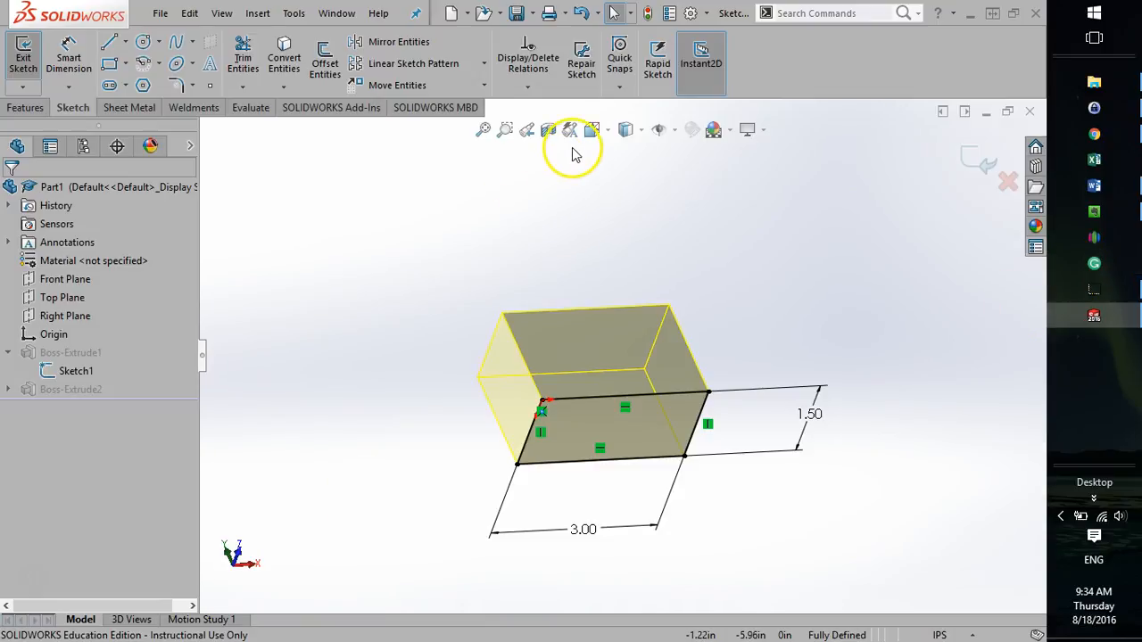
pyautogui.click(19, 57)
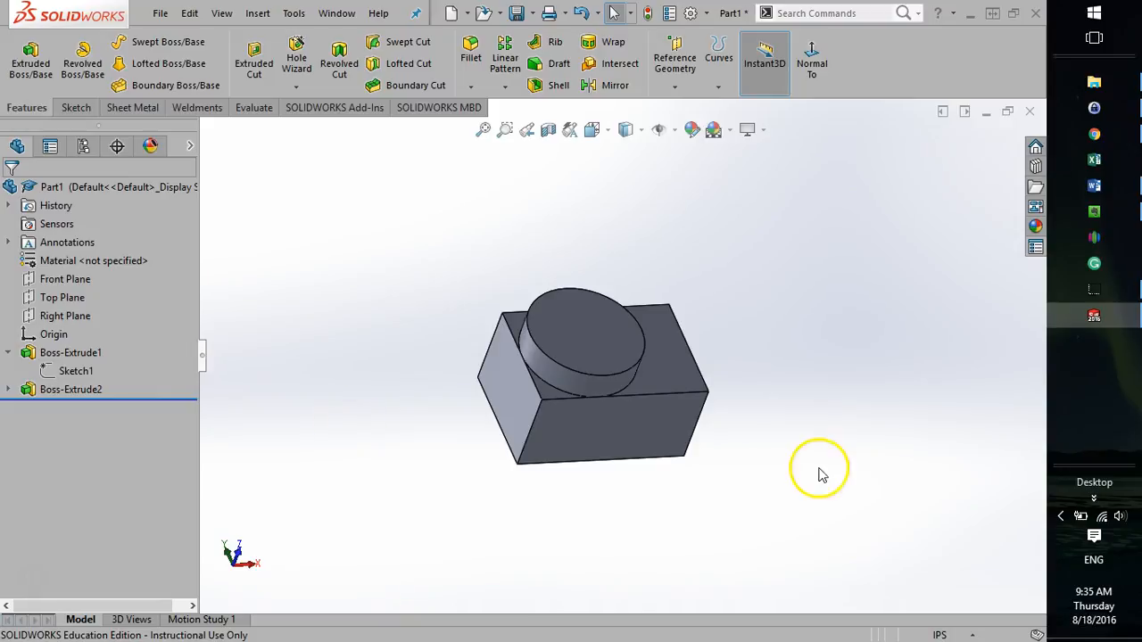
pyautogui.rightClick(85, 378)
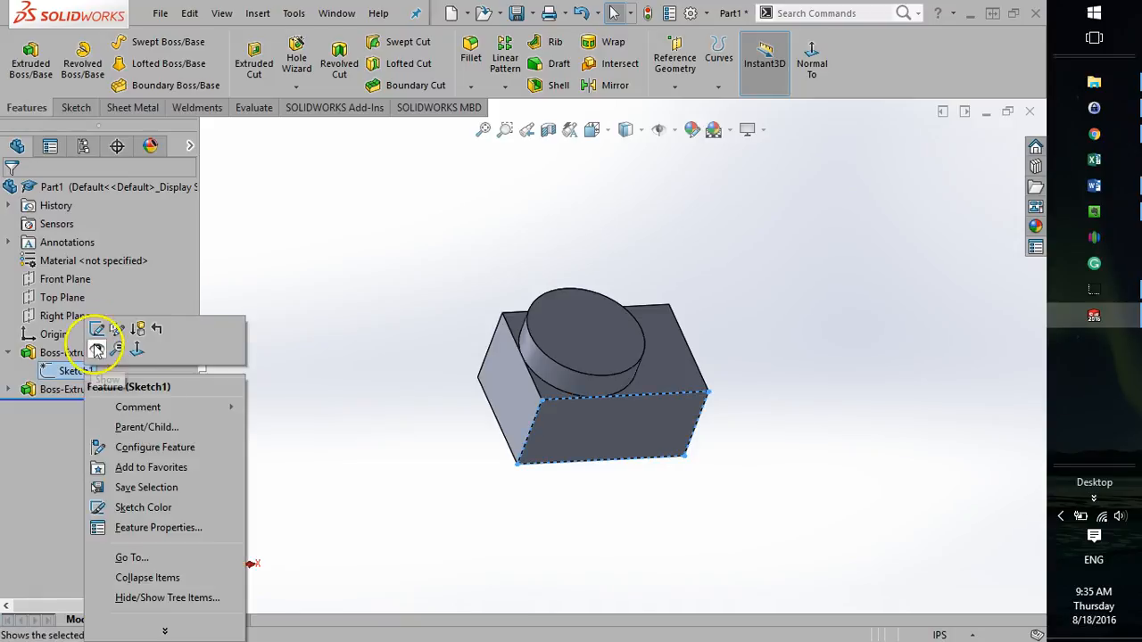
pyautogui.click(43, 457)
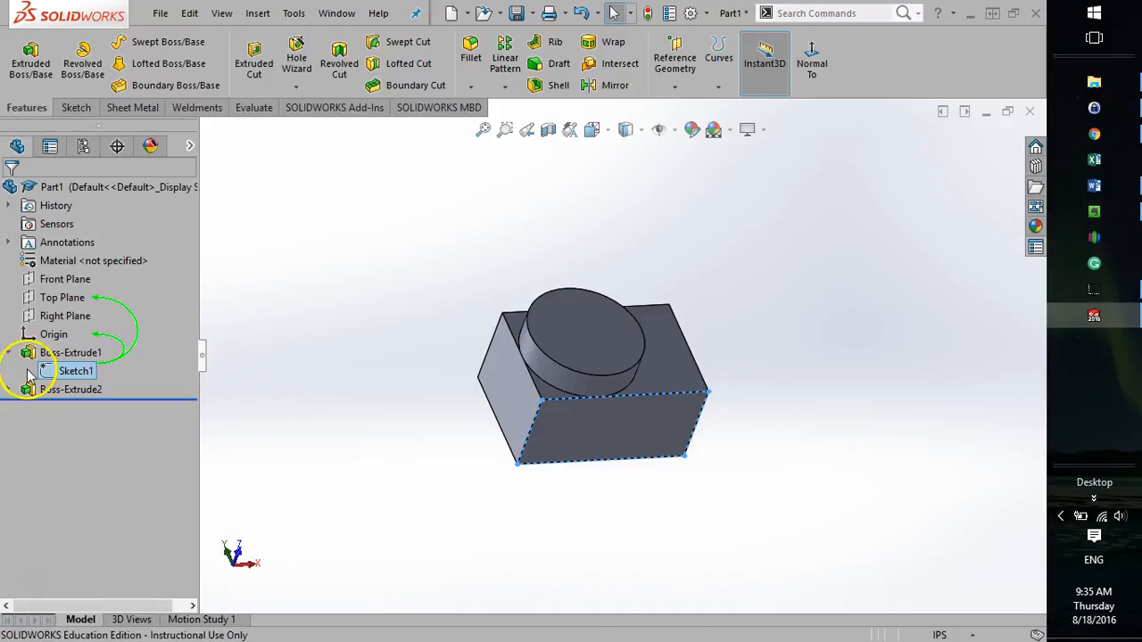
pyautogui.click(7, 353)
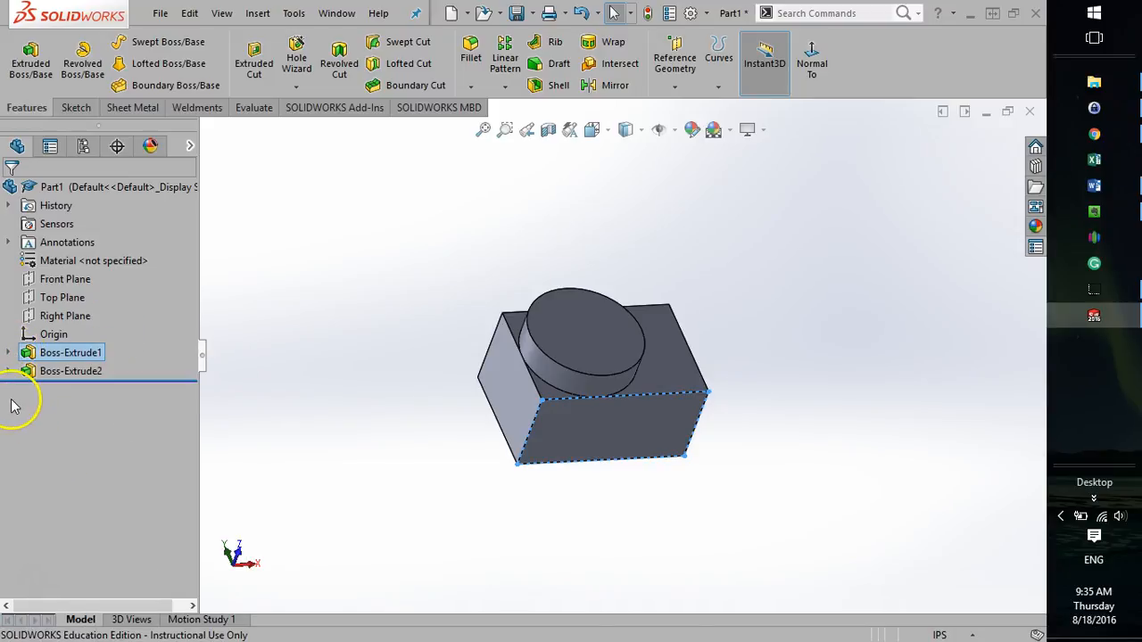
# Edit the block's base sketch, set the rectangle's 1.50 in dimension to 2 in and exit the sketch.
pyautogui.click(7, 371)
pyautogui.click(7, 352)
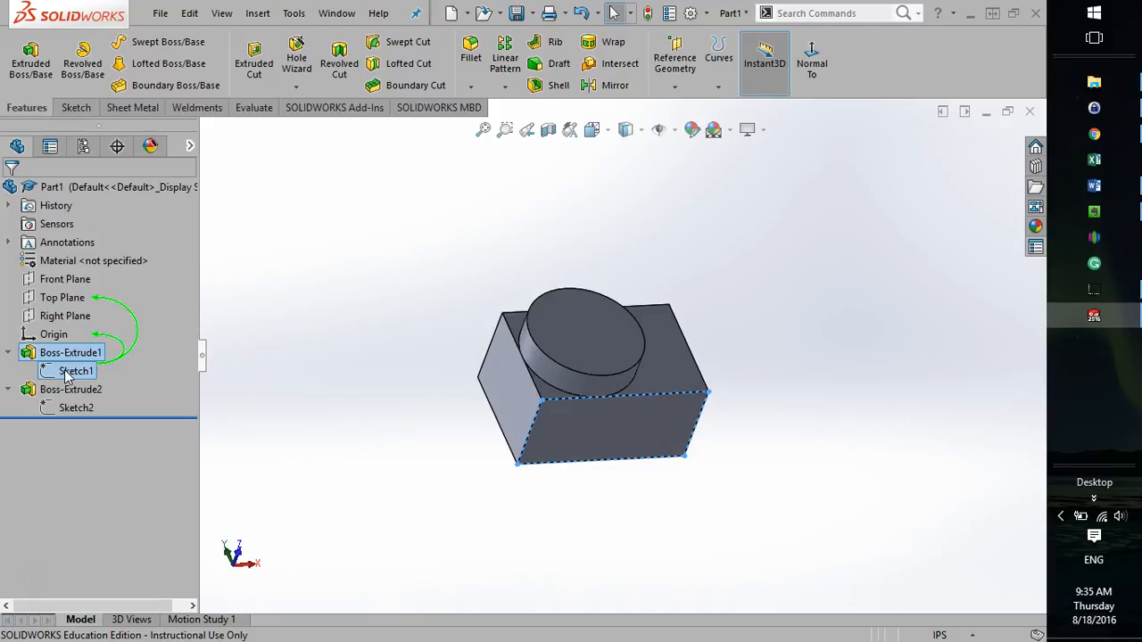
pyautogui.rightClick(66, 376)
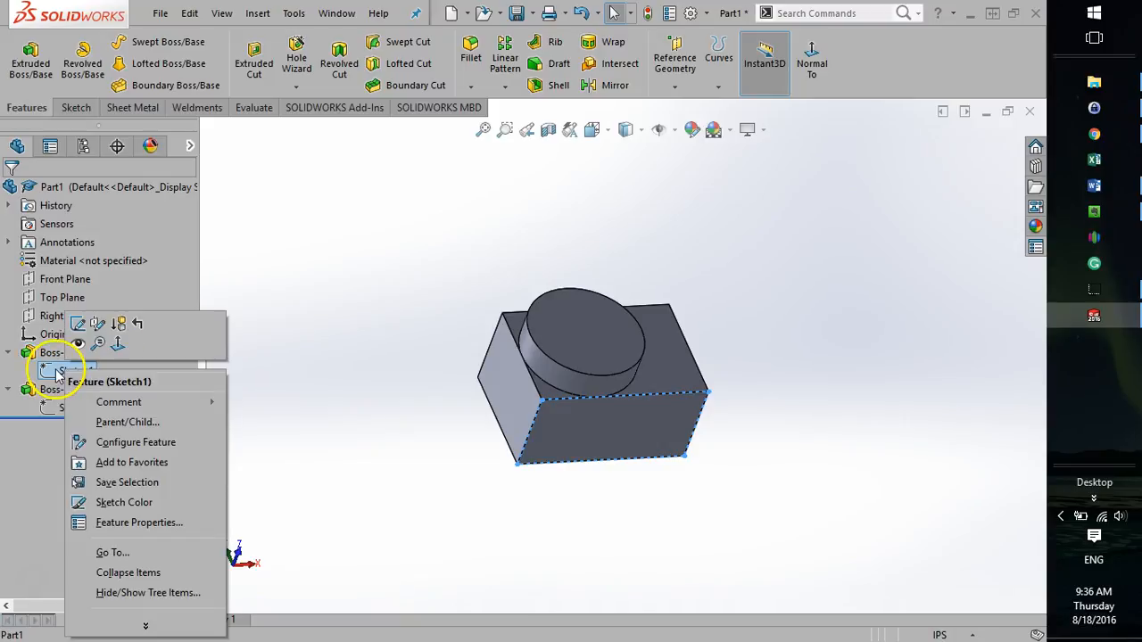
pyautogui.click(79, 325)
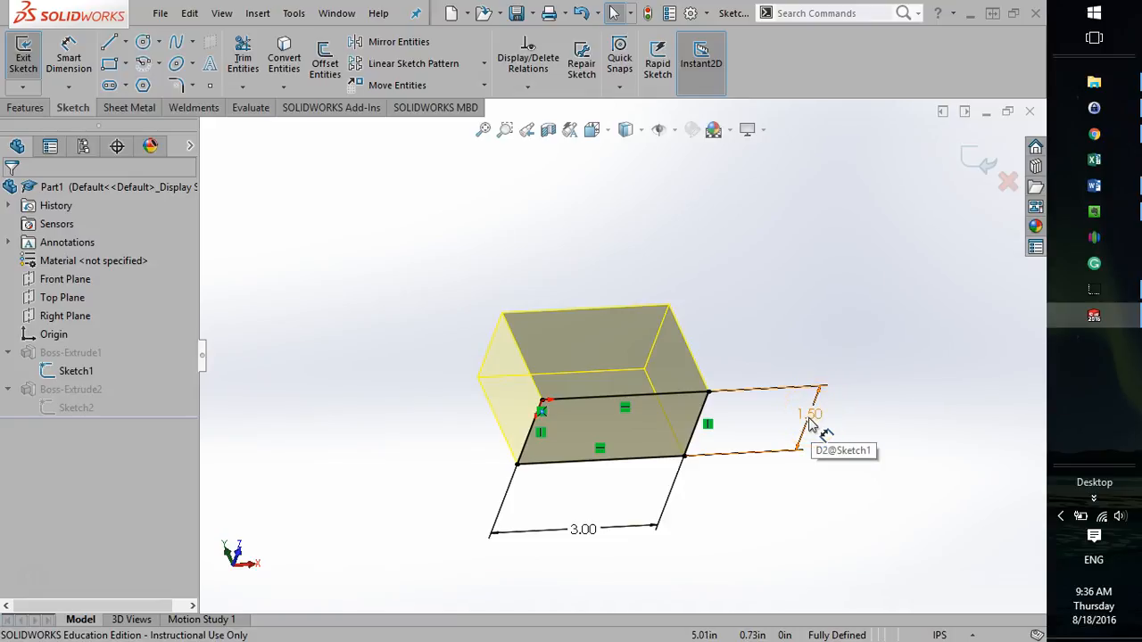
pyautogui.click(805, 487)
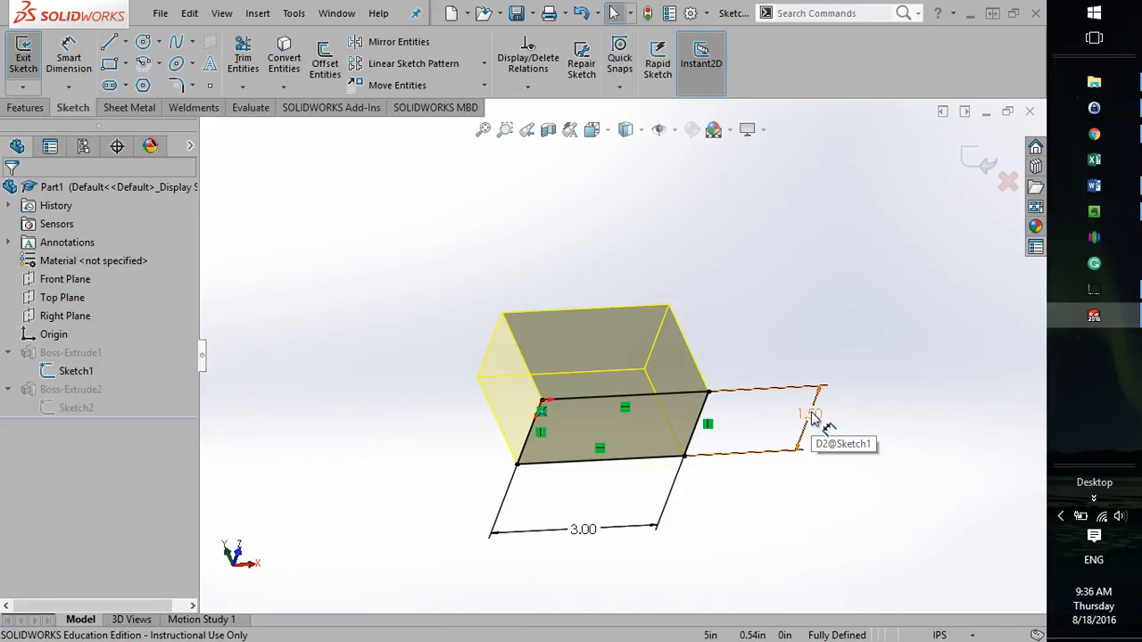
pyautogui.click(803, 502)
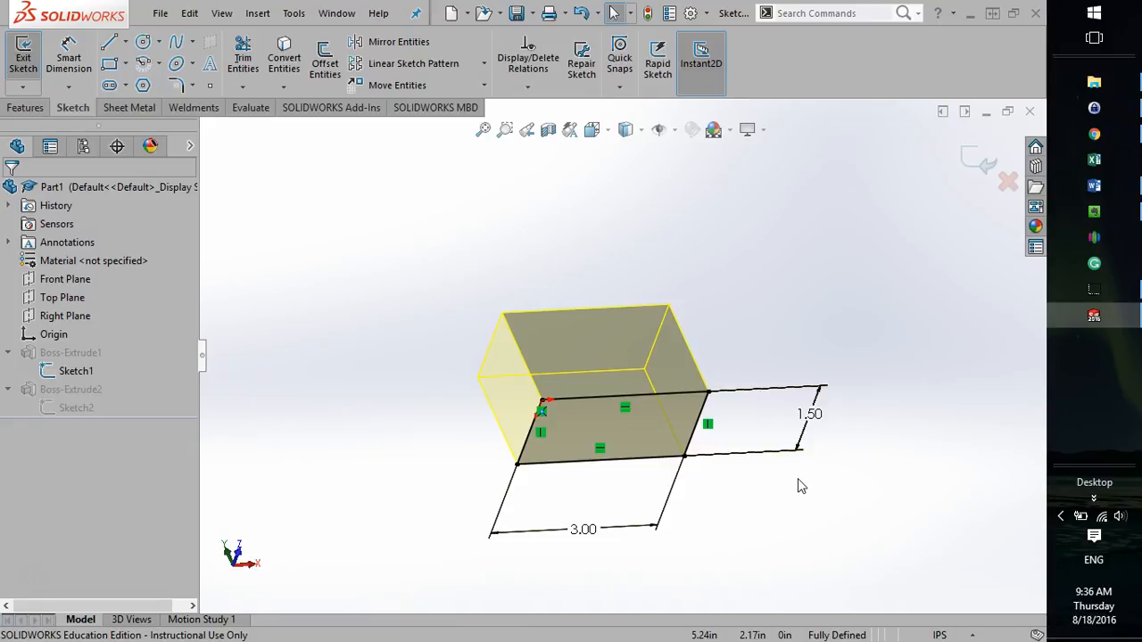
pyautogui.click(810, 421)
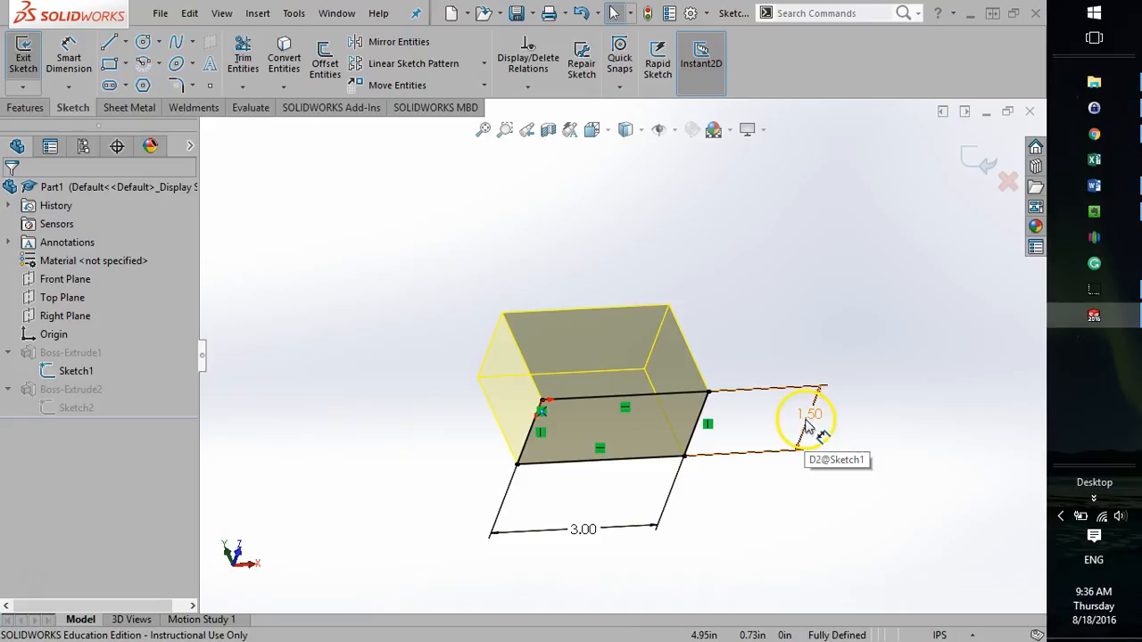
pyautogui.click(808, 420)
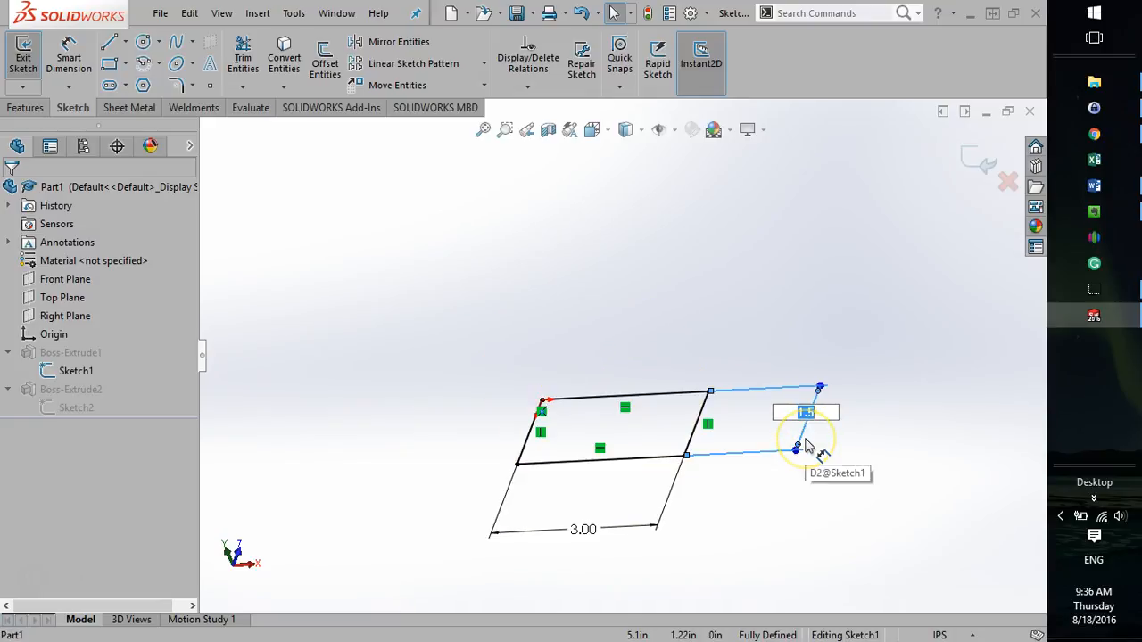
pyautogui.write('2')
pyautogui.press('Return')
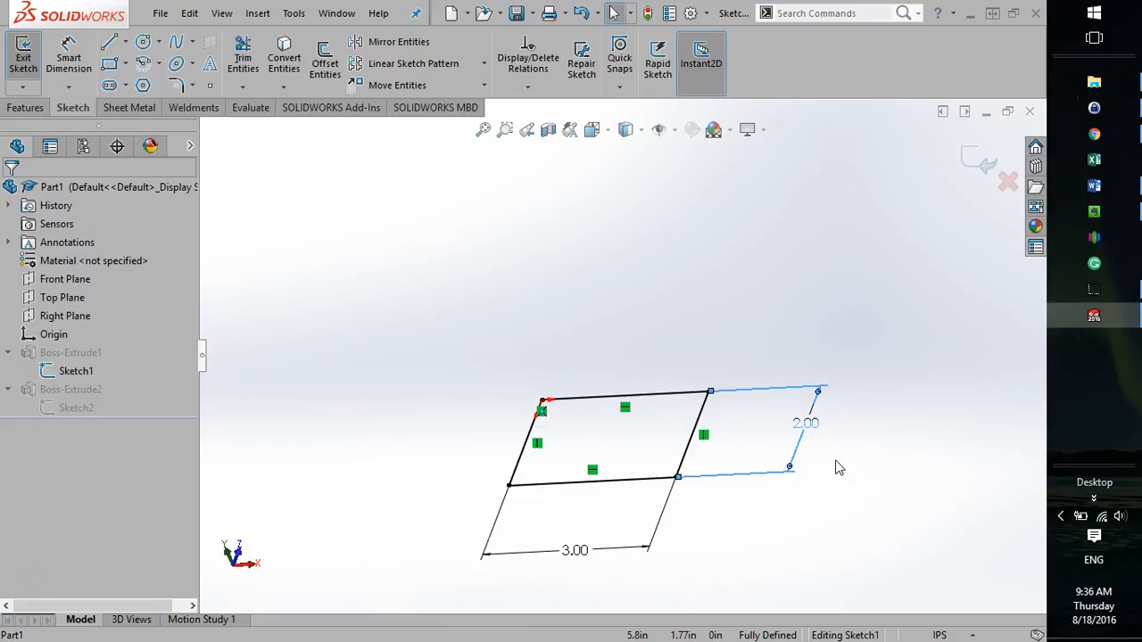
pyautogui.click(837, 466)
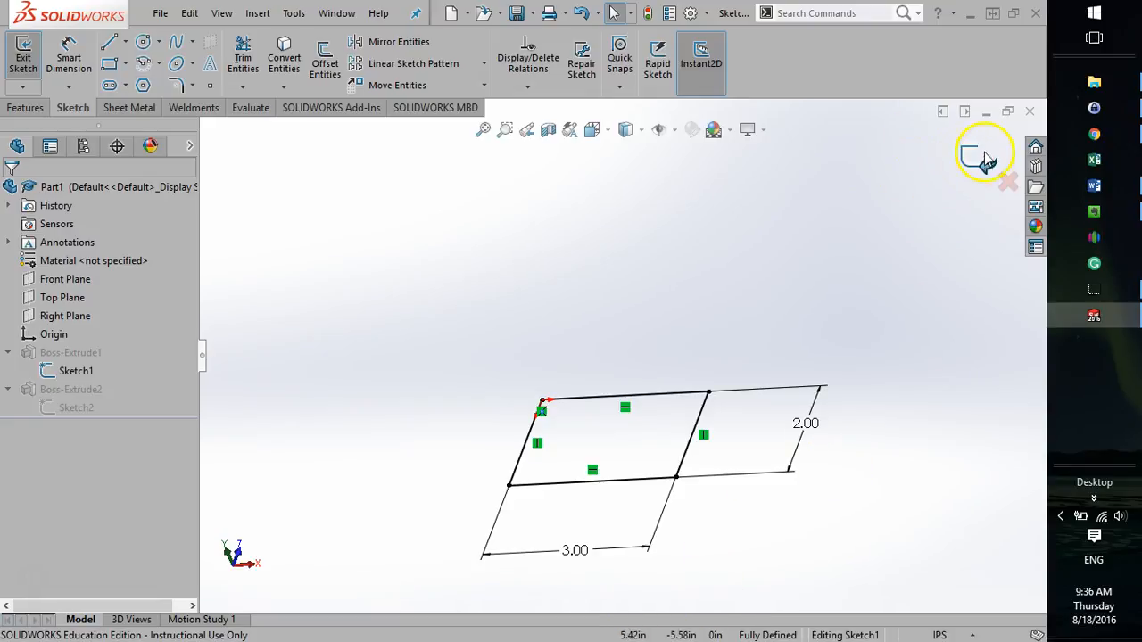
pyautogui.click(23, 55)
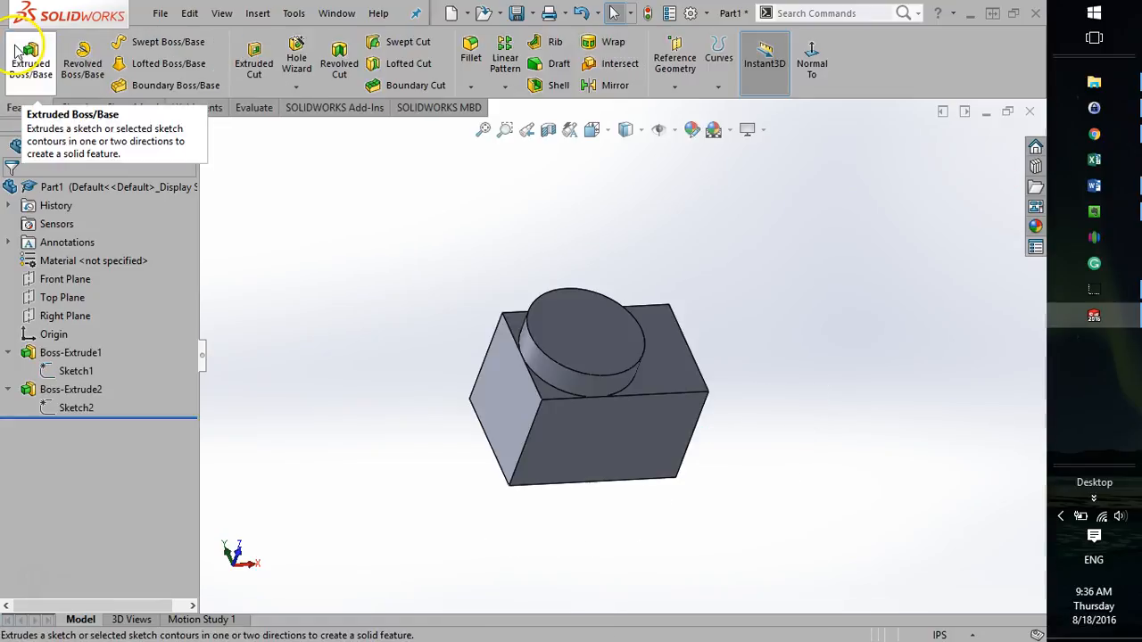
# Examine the resized part from several angles and highlight the block and circle sketches in turn to view their dimensions.
pyautogui.moveTo(349, 556); pyautogui.dragTo(438, 467, button='middle')
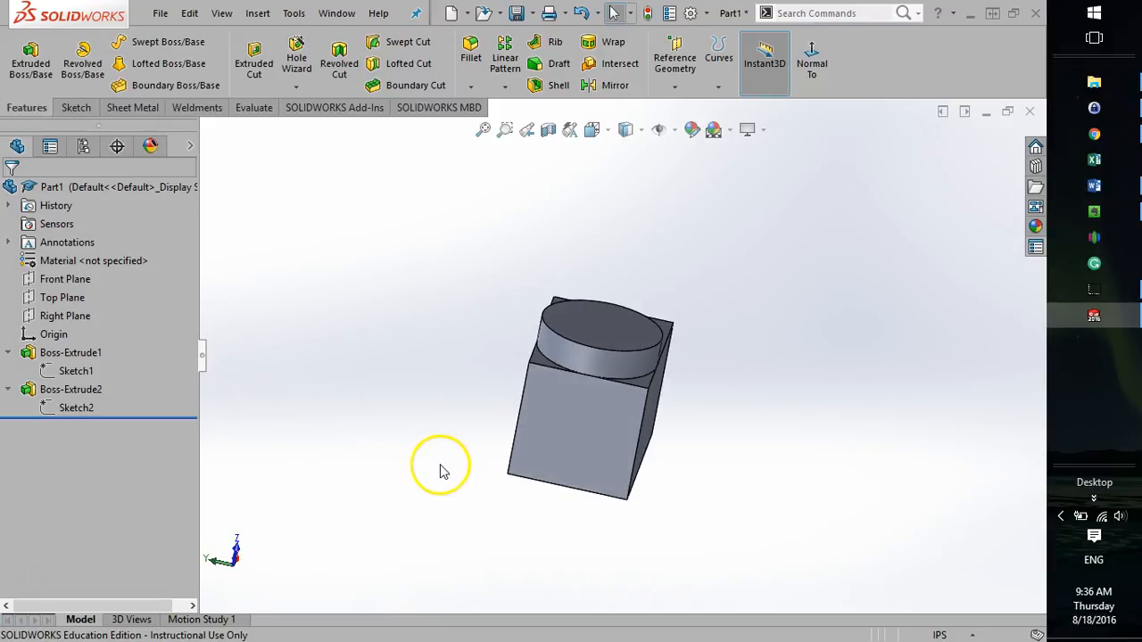
pyautogui.click(489, 429)
pyautogui.moveTo(981, 439); pyautogui.dragTo(857, 530, button='middle')
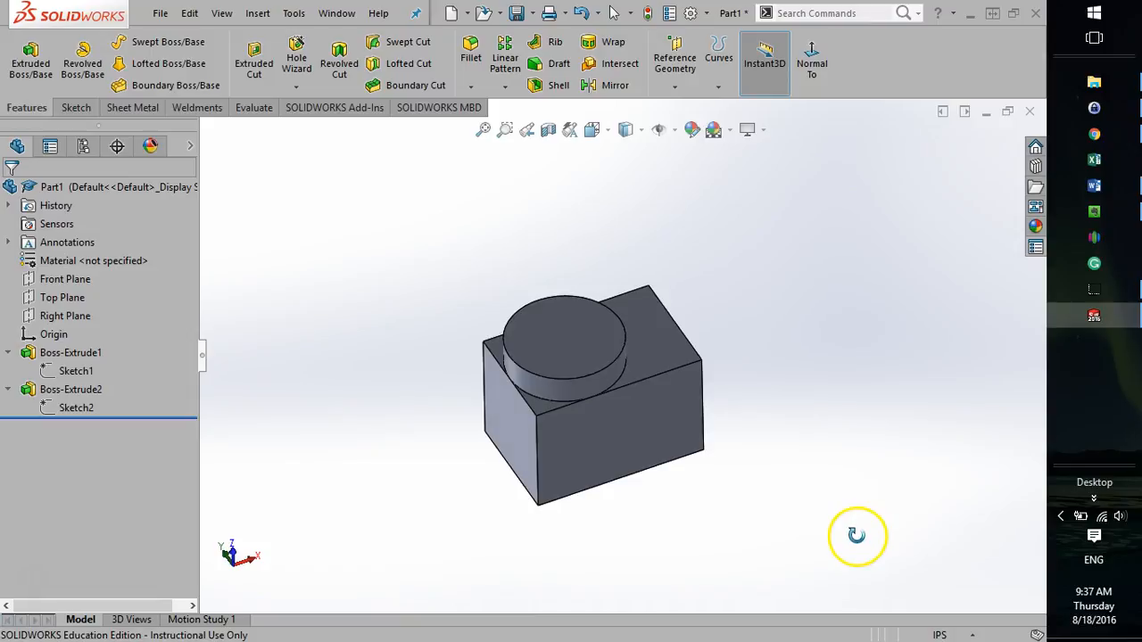
pyautogui.click(55, 373)
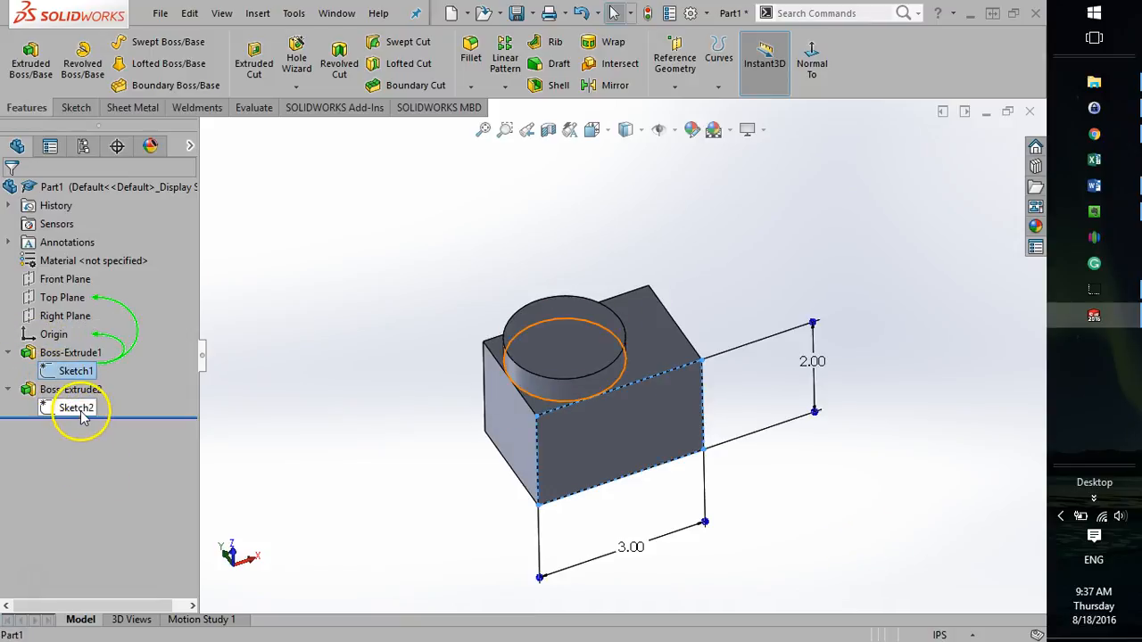
pyautogui.click(76, 409)
pyautogui.click(410, 472)
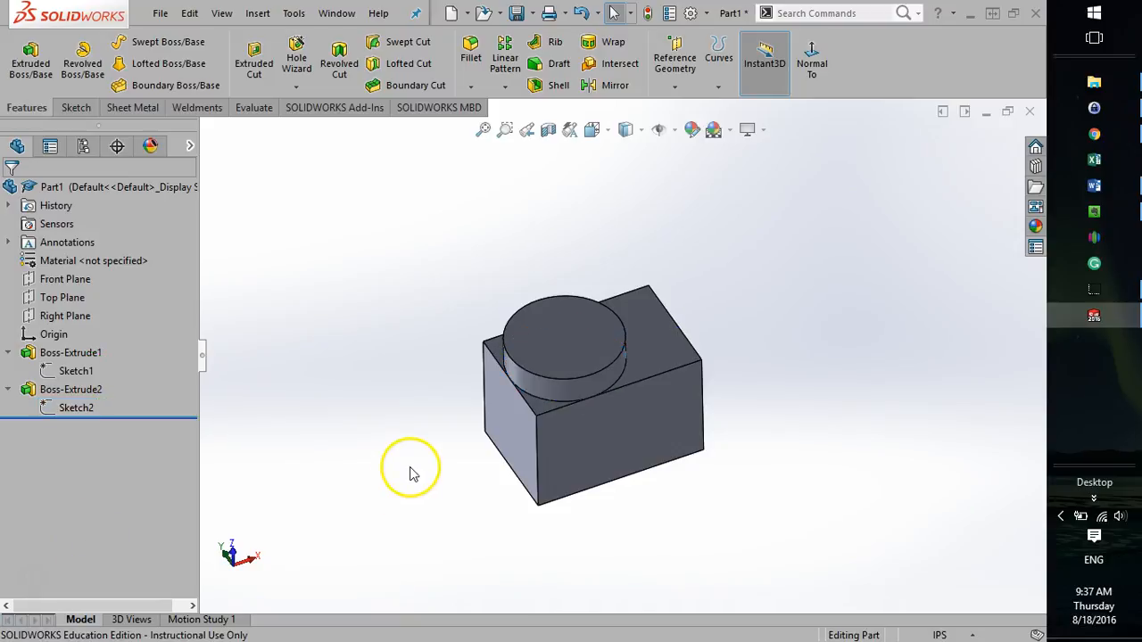
pyautogui.click(9, 387)
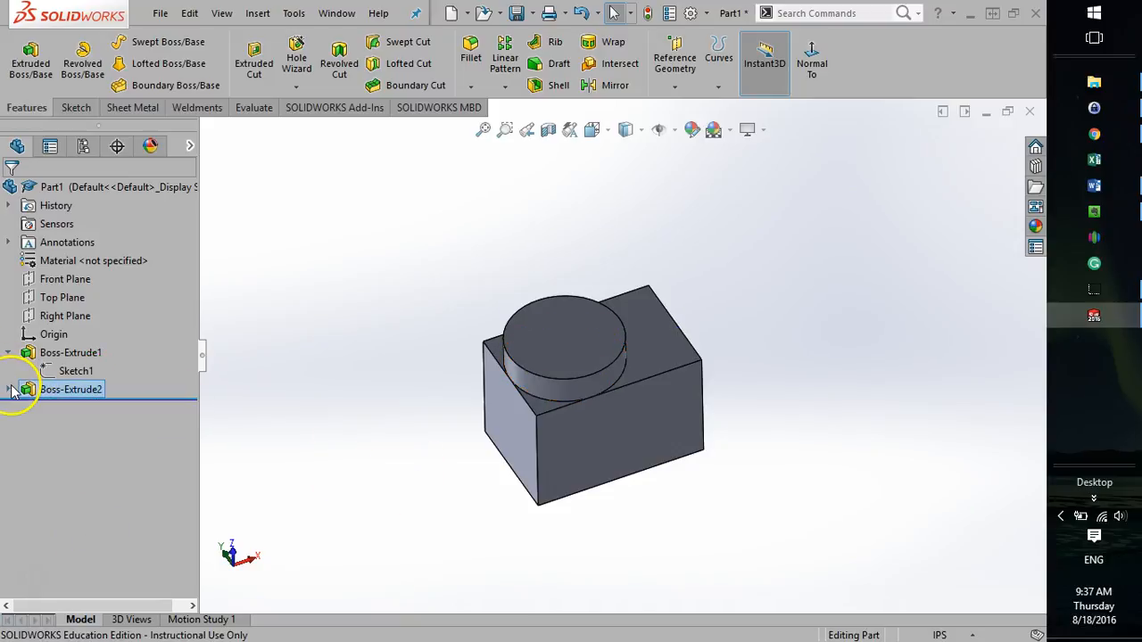
pyautogui.click(8, 355)
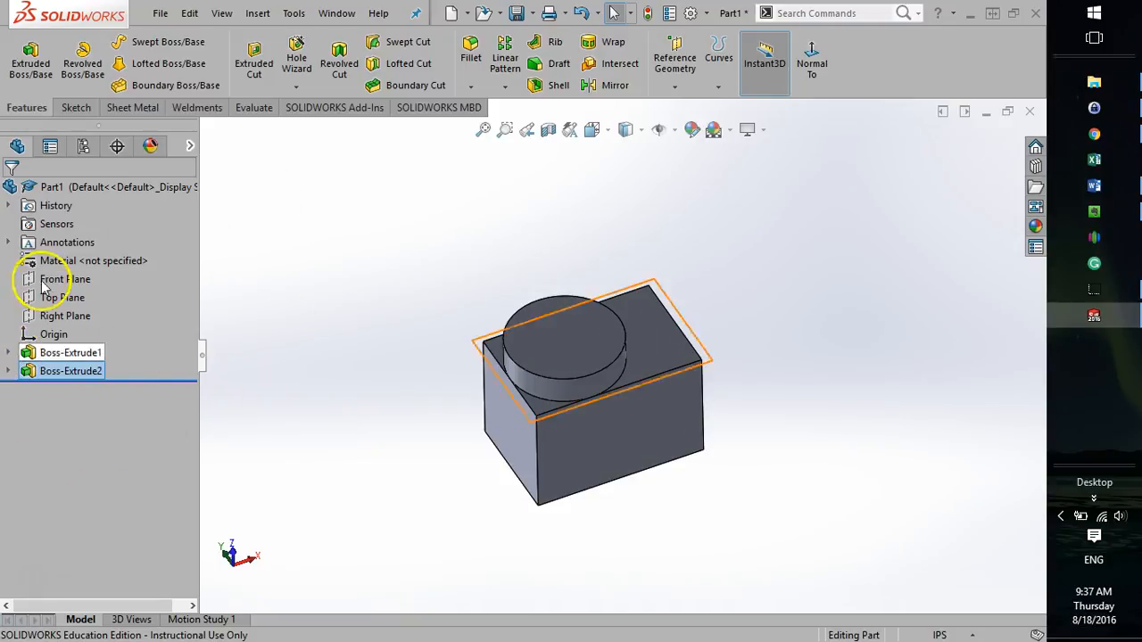
pyautogui.click(9, 372)
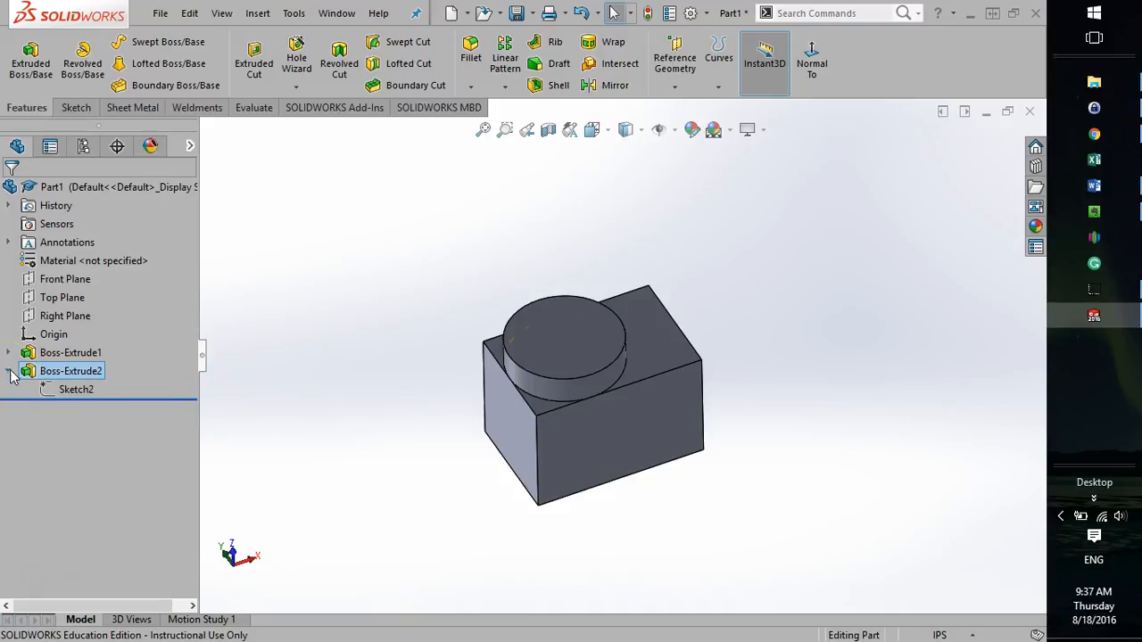
pyautogui.click(78, 393)
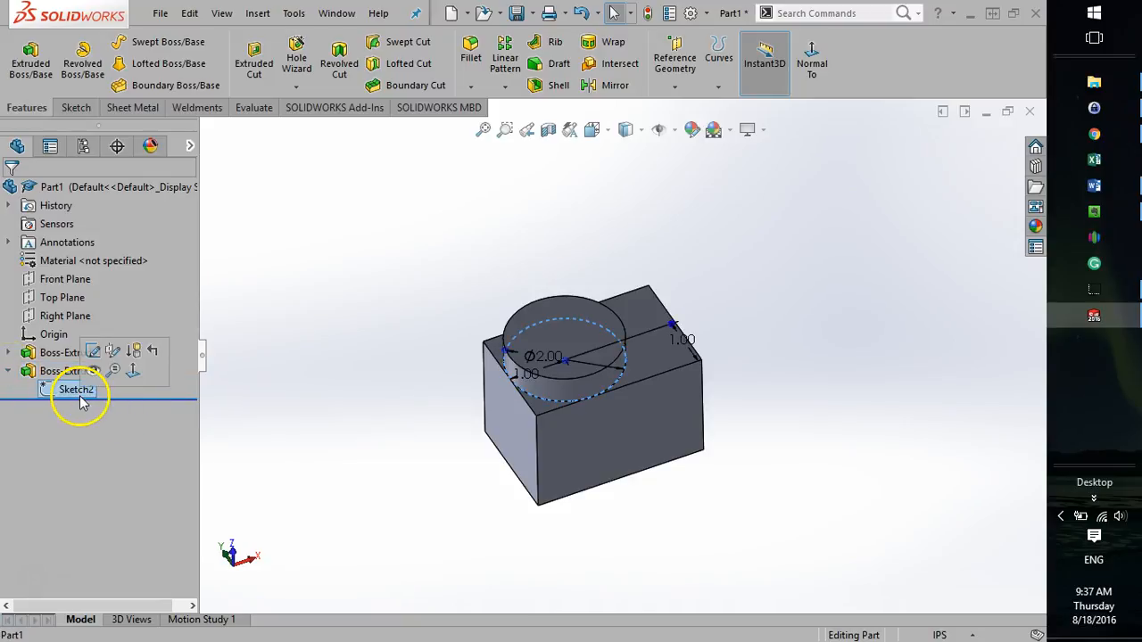
pyautogui.click(9, 355)
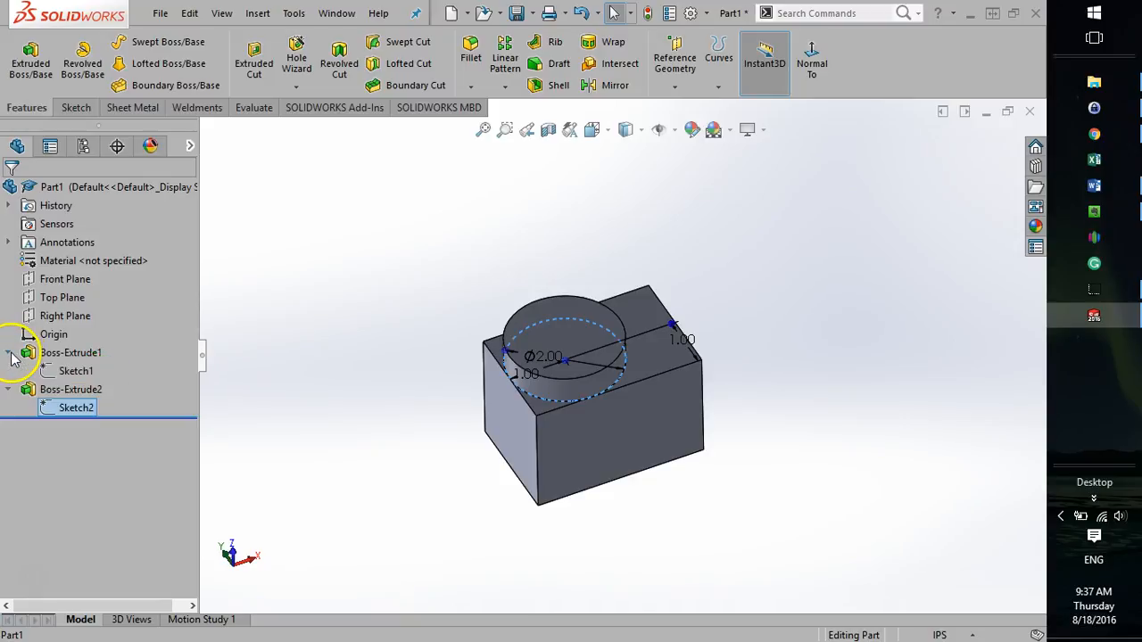
# Edit the cylinder's circle sketch, set its diameter to 1.5 in and exit the sketch.
pyautogui.rightClick(68, 409)
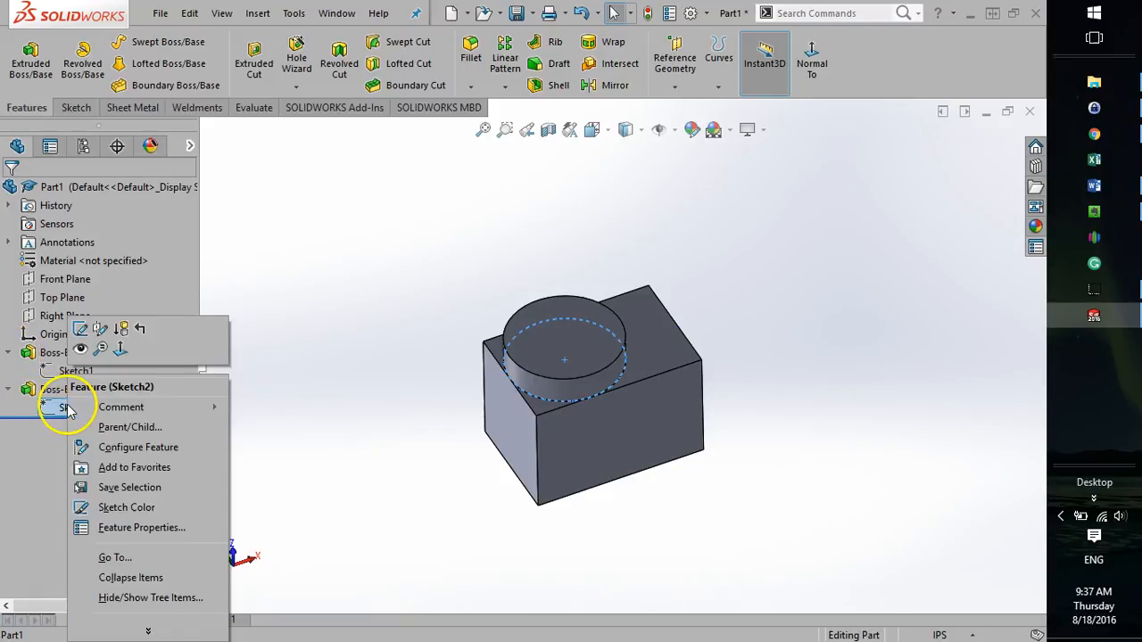
pyautogui.click(81, 330)
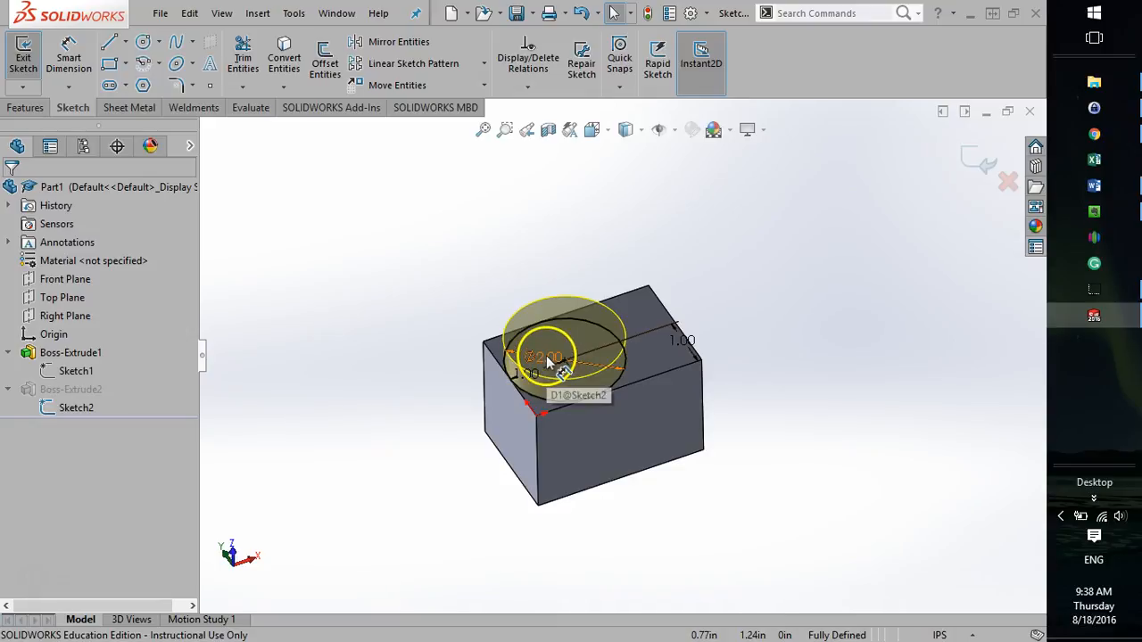
pyautogui.doubleClick(547, 355)
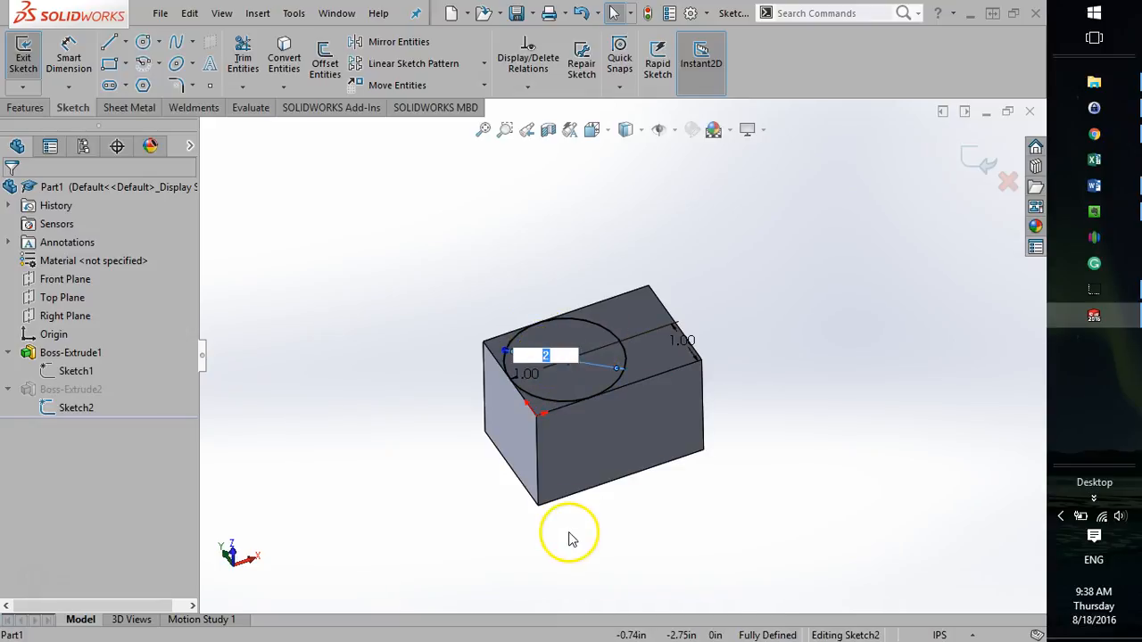
pyautogui.write('1.5')
pyautogui.press('Return')
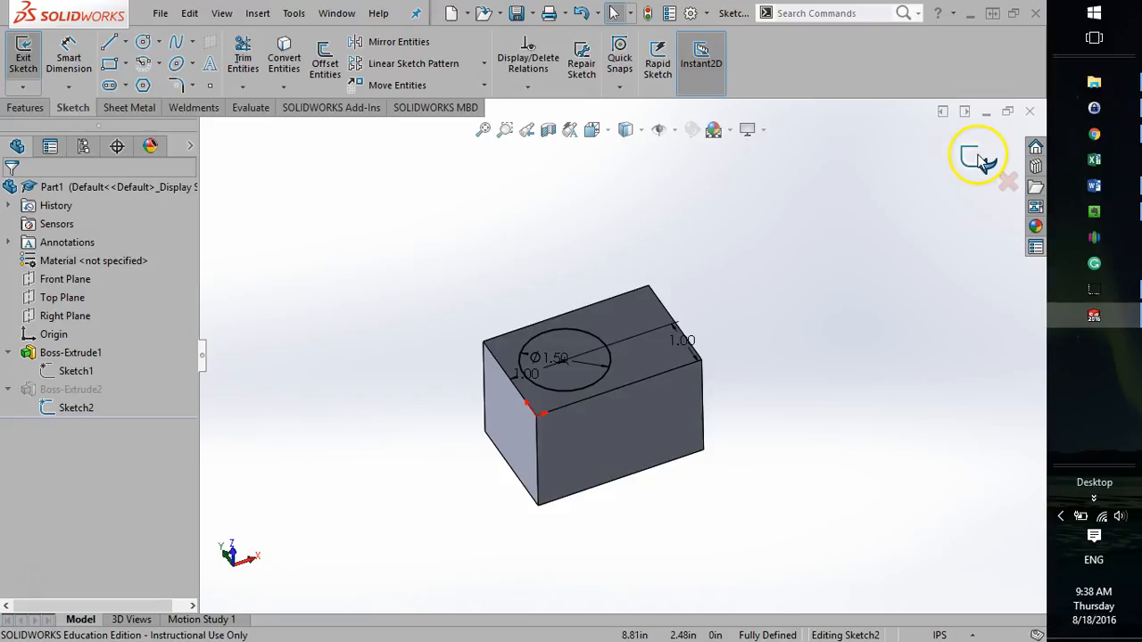
pyautogui.click(20, 50)
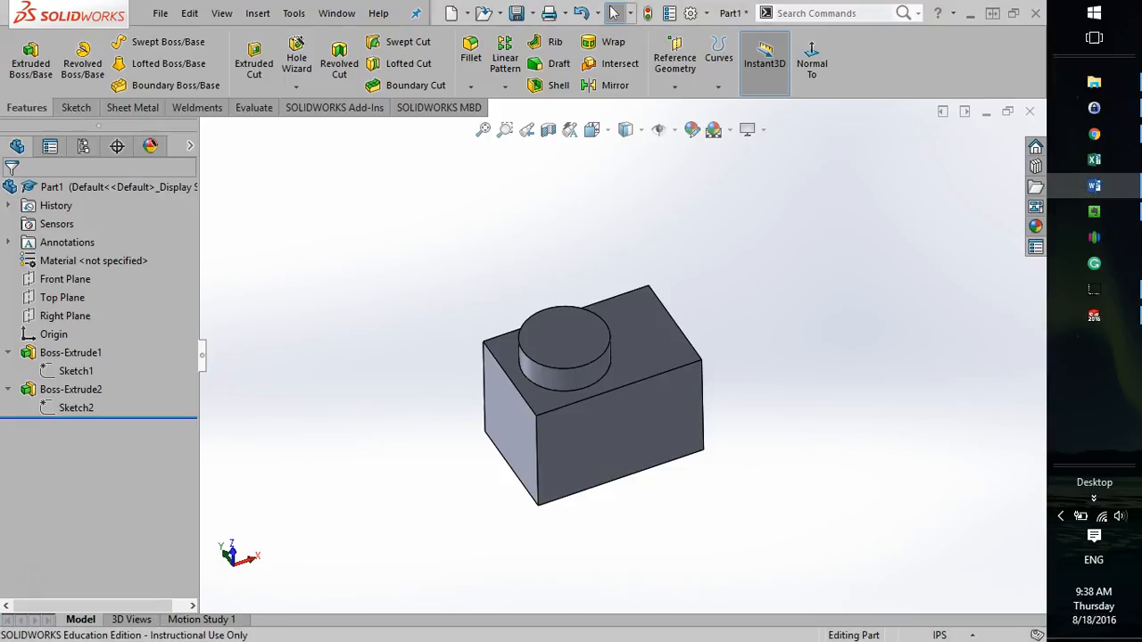
pyautogui.click(377, 272)
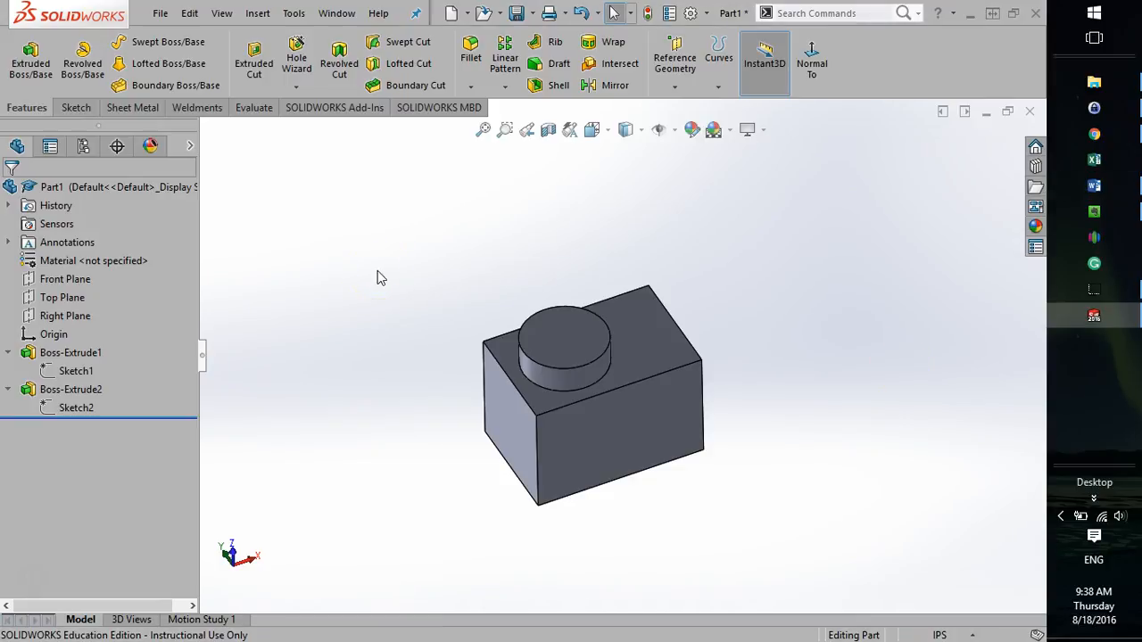
pyautogui.click(164, 11)
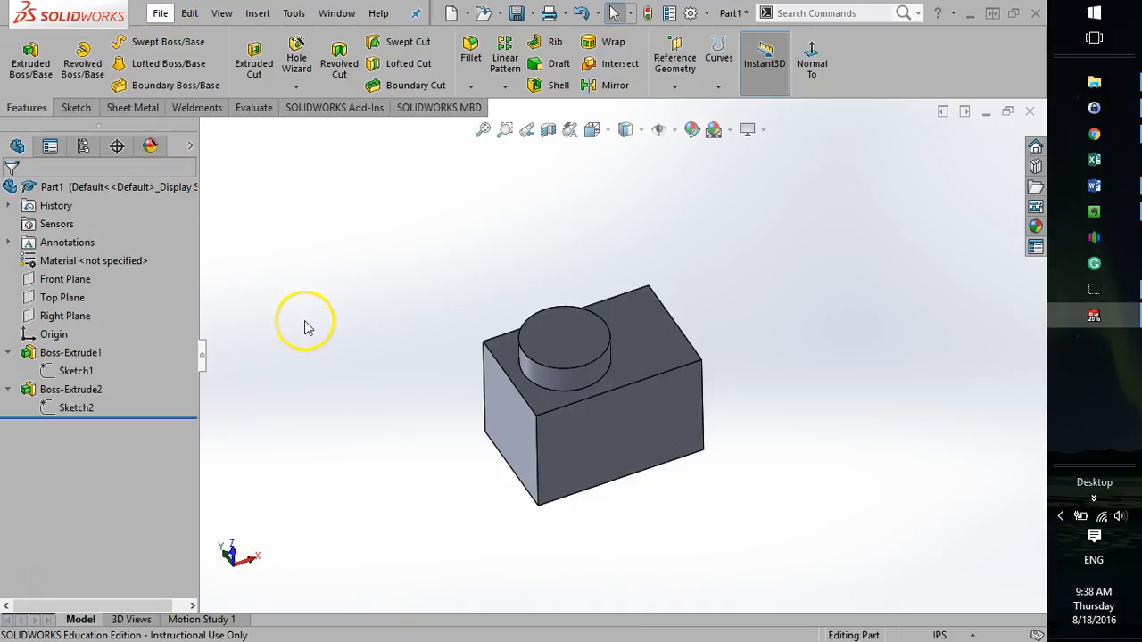
# Start saving the part under a new name and create a folder named Solidwork_examples on the Desktop.
pyautogui.click(161, 15)
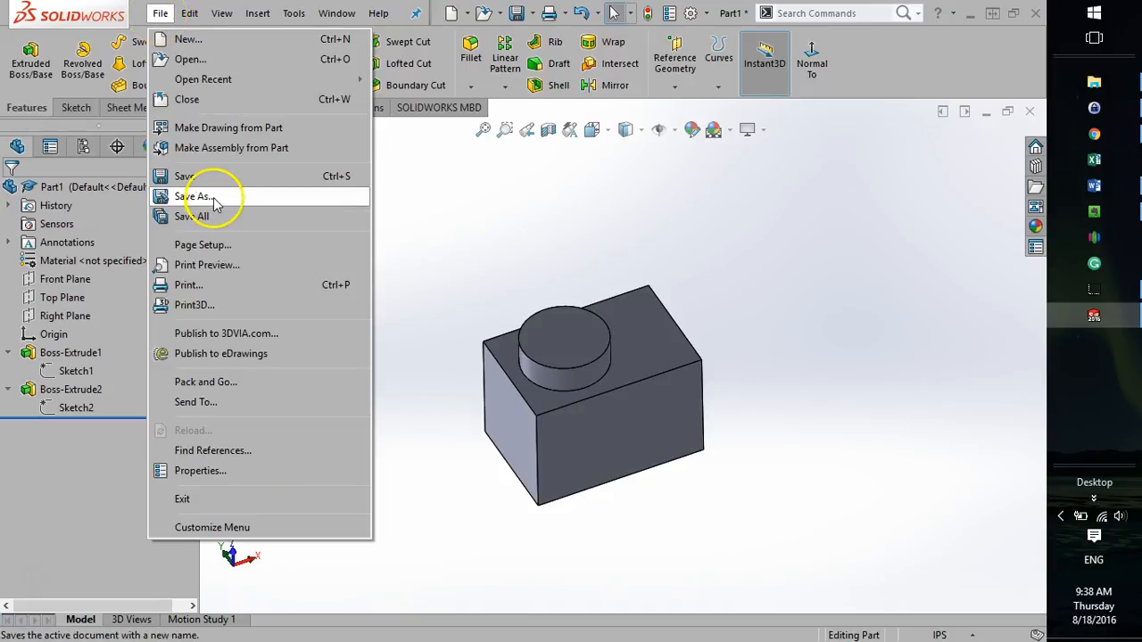
pyautogui.click(198, 196)
pyautogui.scroll(5, 306, 262)
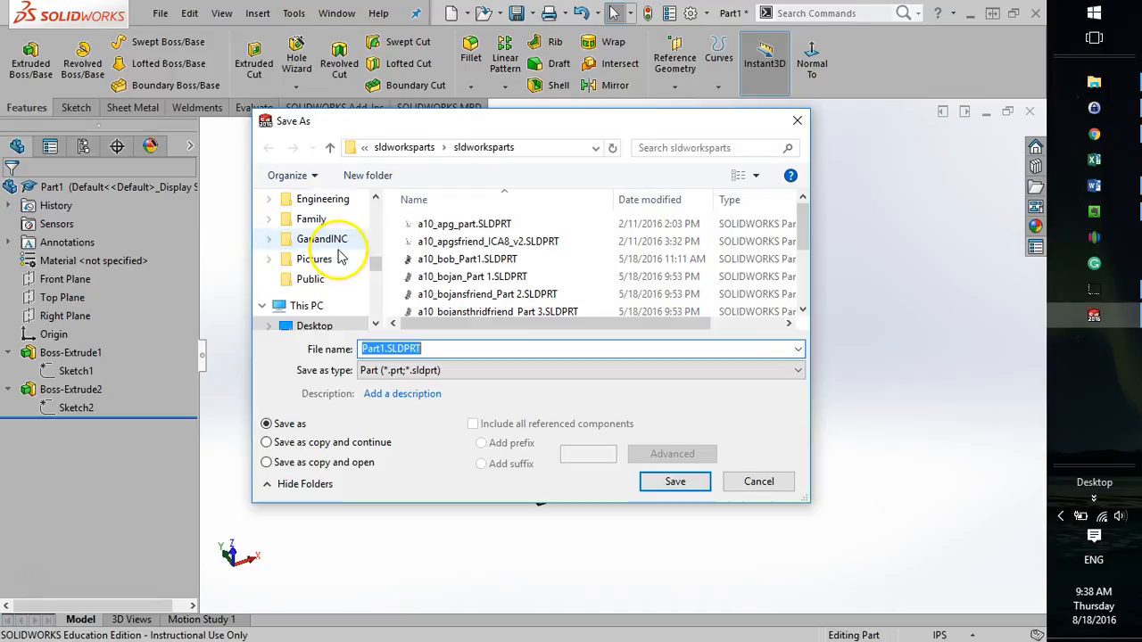
pyautogui.scroll(3, 316, 257)
pyautogui.click(304, 226)
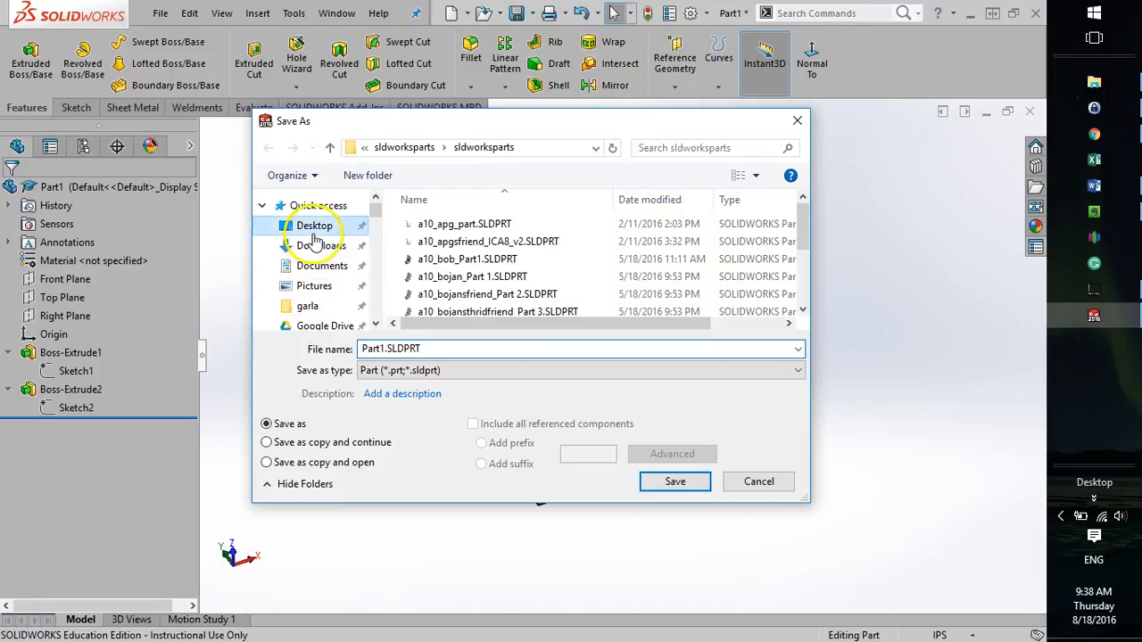
pyautogui.click(362, 180)
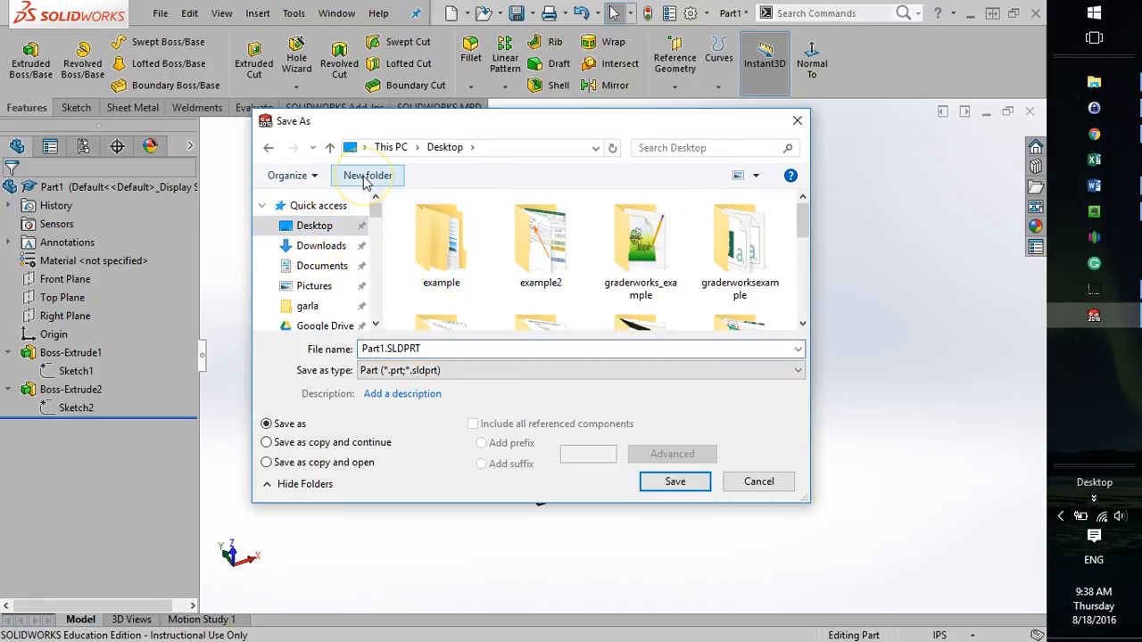
pyautogui.write('Solid')
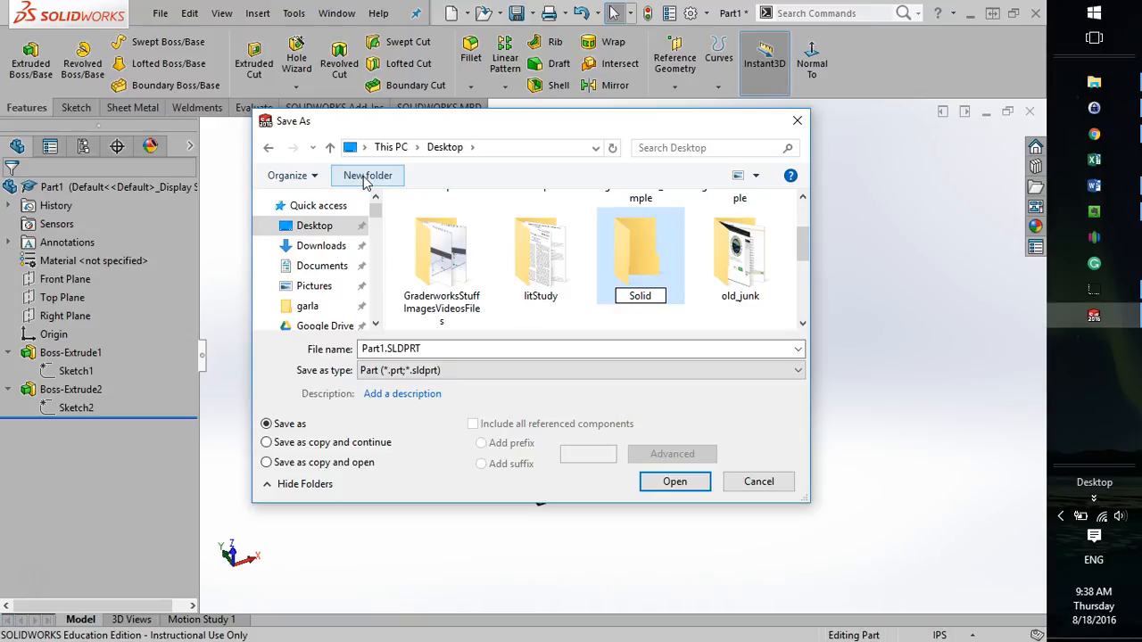
pyautogui.write('work_examples')
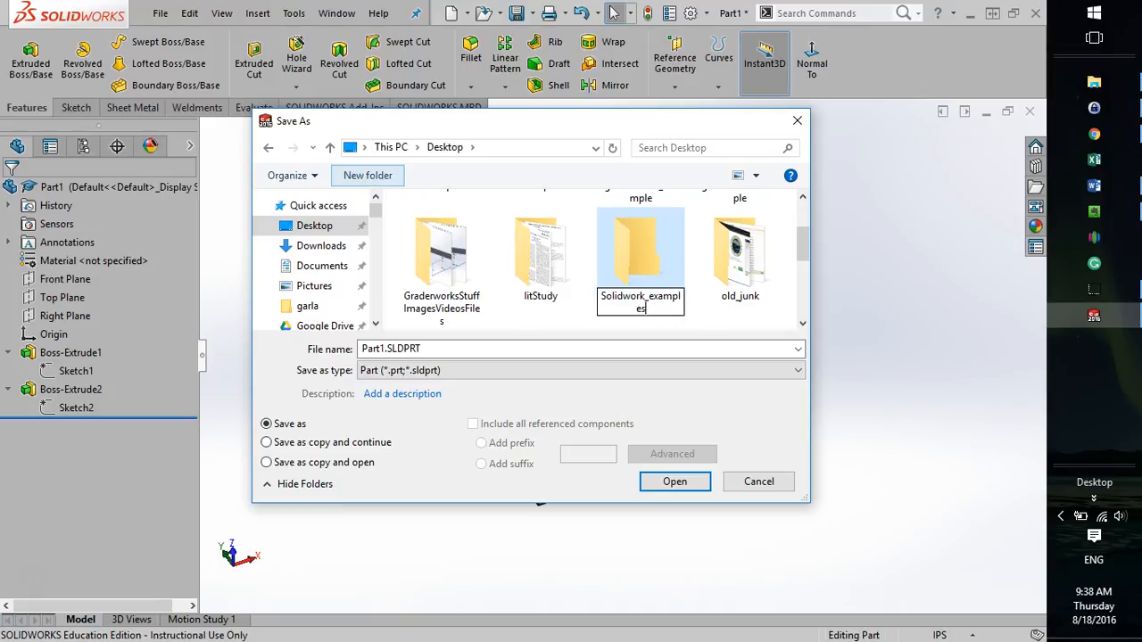
pyautogui.press('Return')
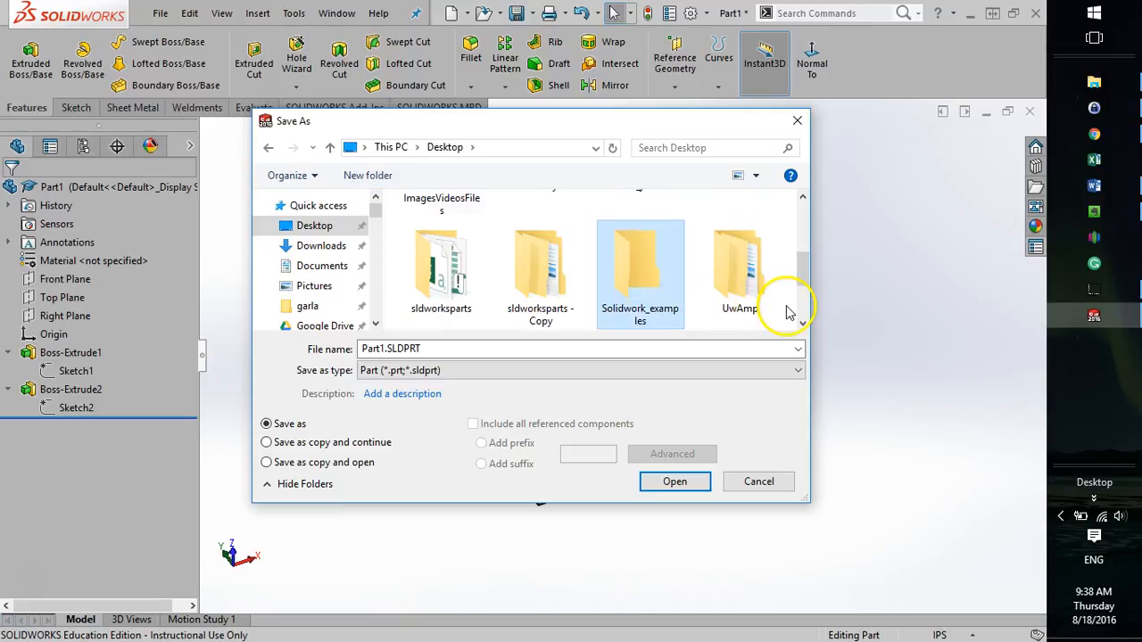
# Save the part as class_demo_1 inside the Solidwork_examples folder, keeping the Part file type.
pyautogui.doubleClick(642, 264)
pyautogui.doubleClick(530, 349)
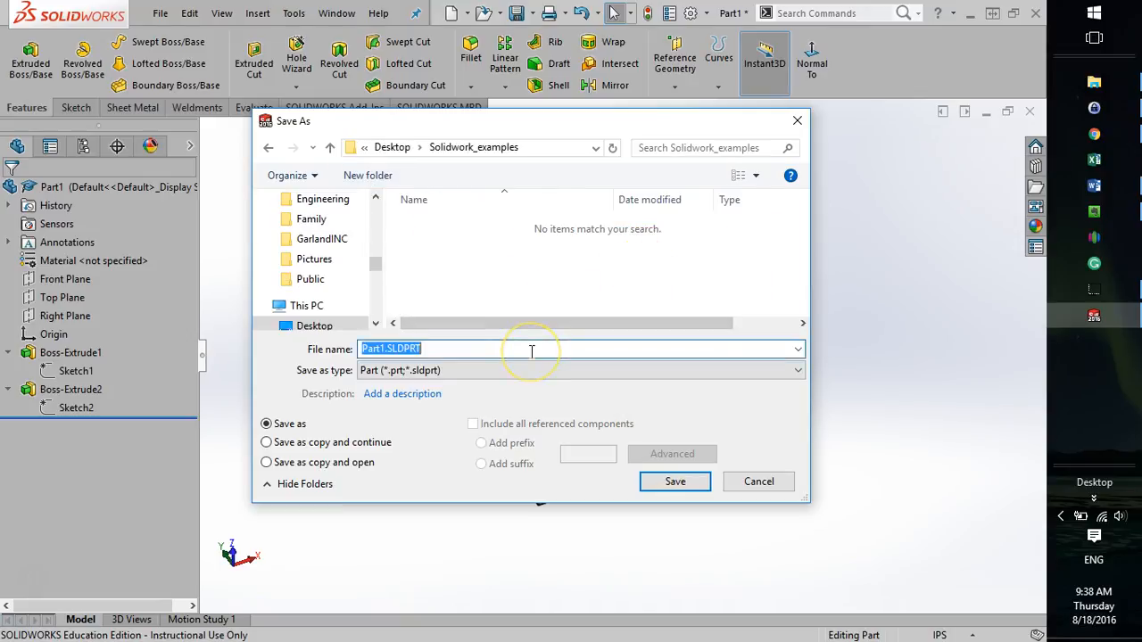
pyautogui.write('cla')
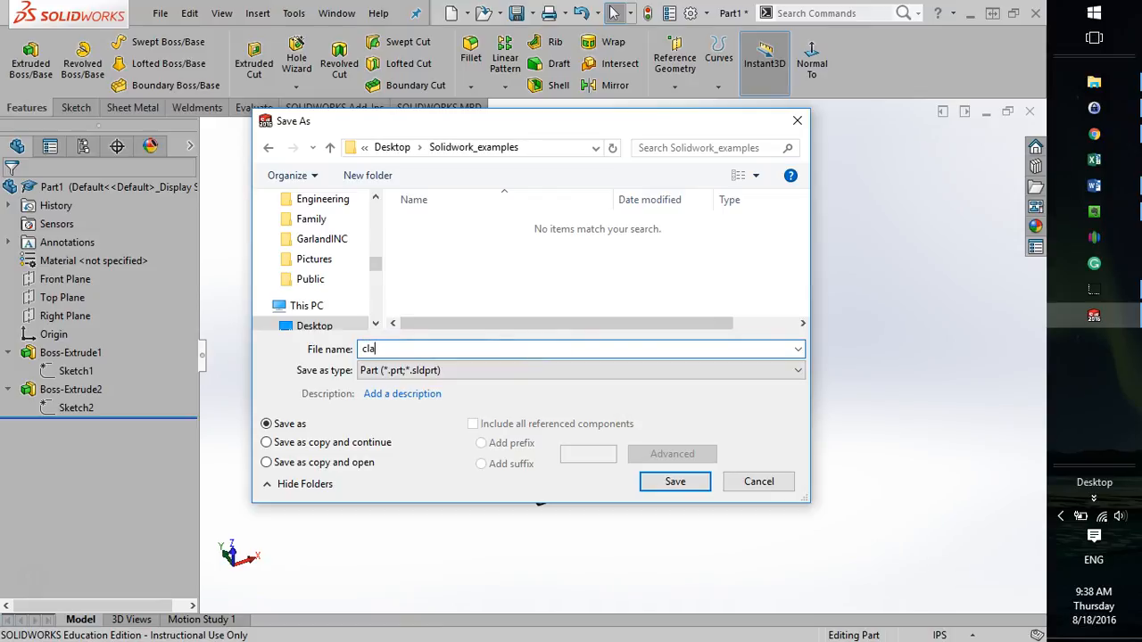
pyautogui.write('ss_demo_1')
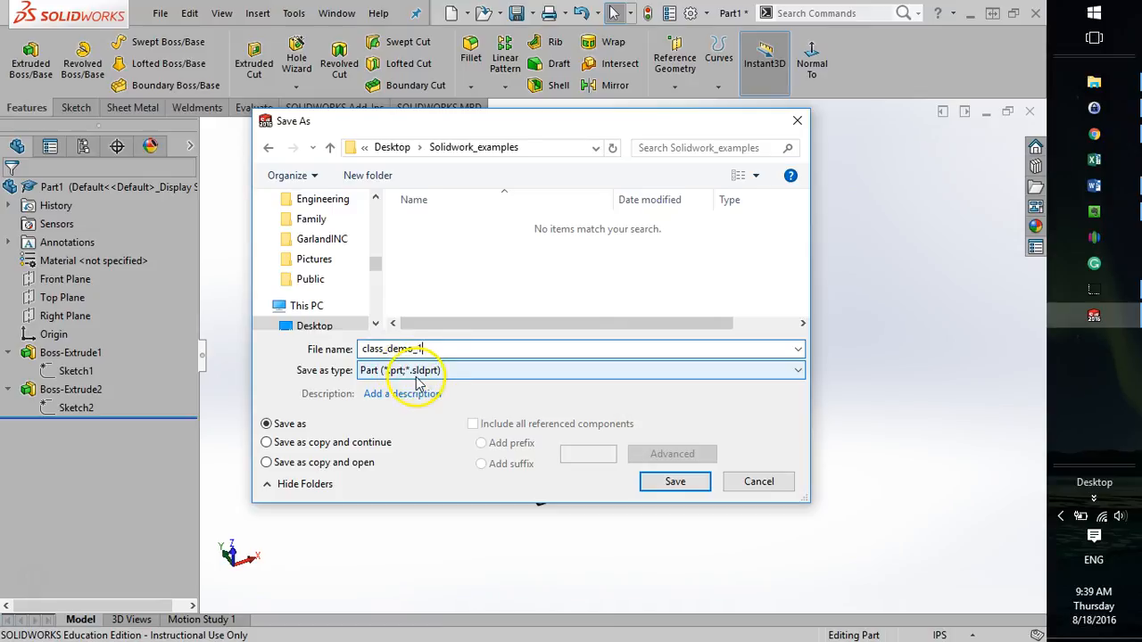
pyautogui.click(671, 489)
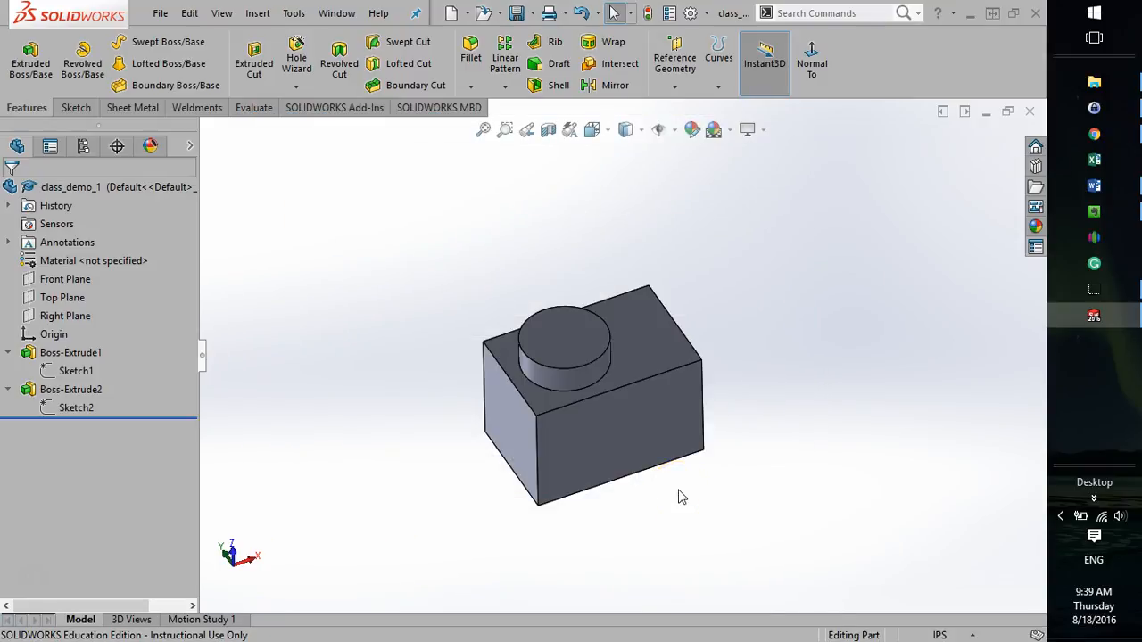
pyautogui.click(348, 233)
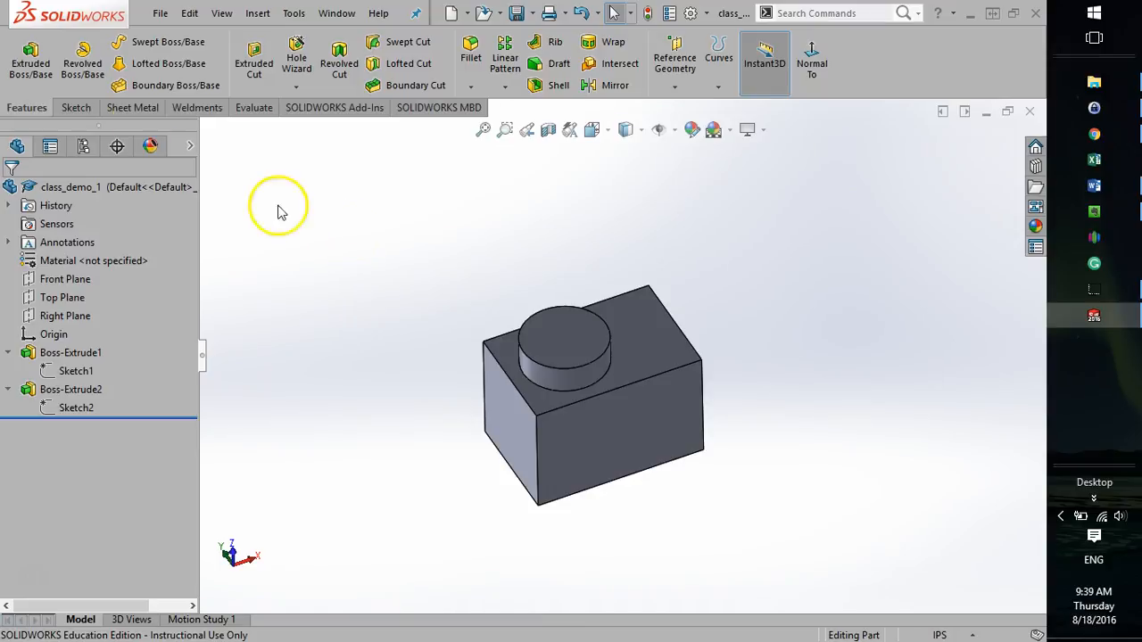
pyautogui.click(158, 13)
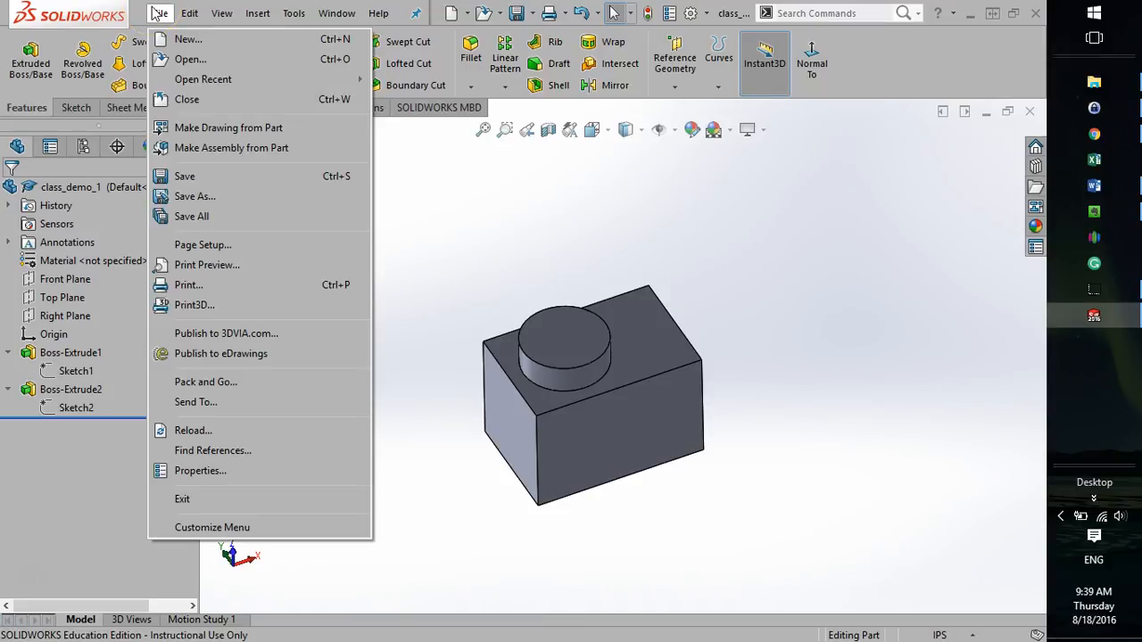
pyautogui.click(603, 258)
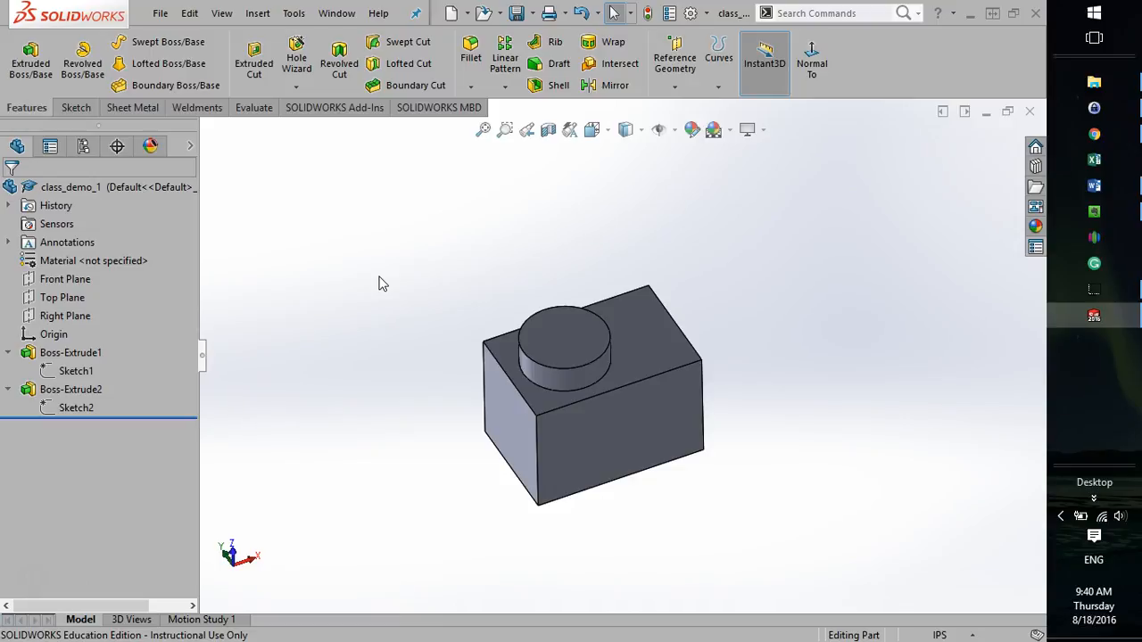
pyautogui.hotkey('alt', 'Tab')
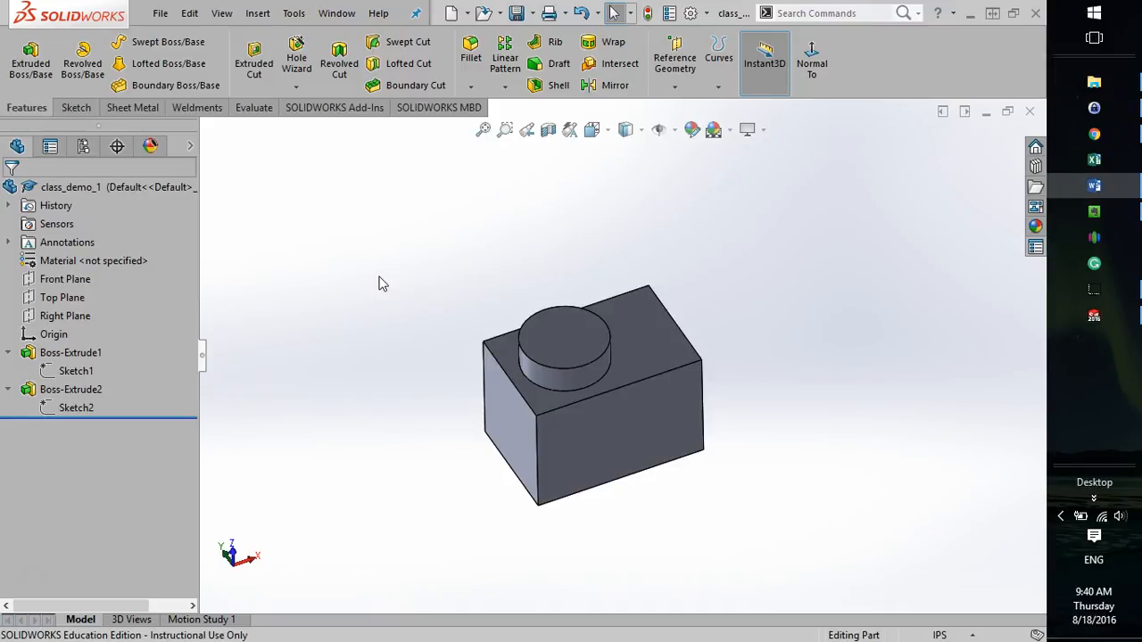
pyautogui.click(379, 283)
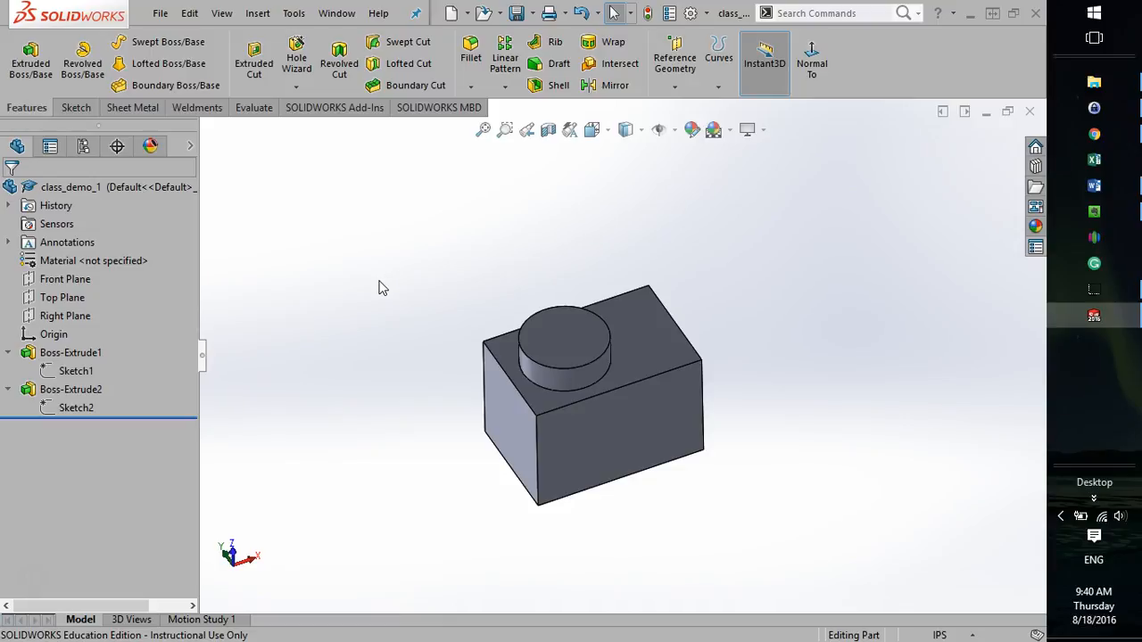
pyautogui.click(390, 280)
pyautogui.click(409, 273)
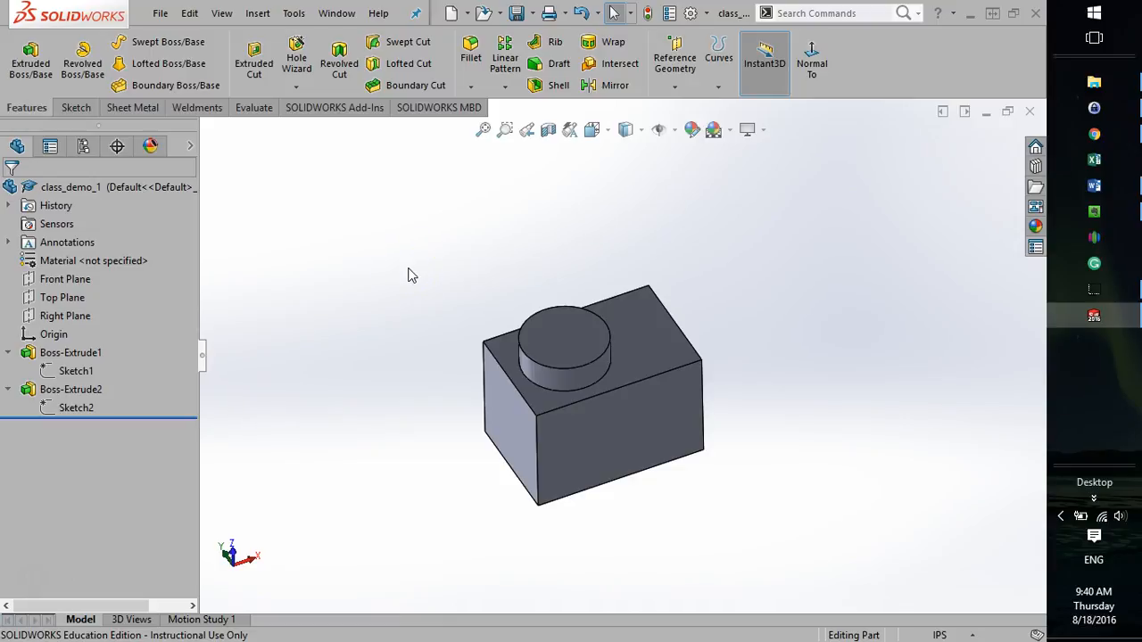